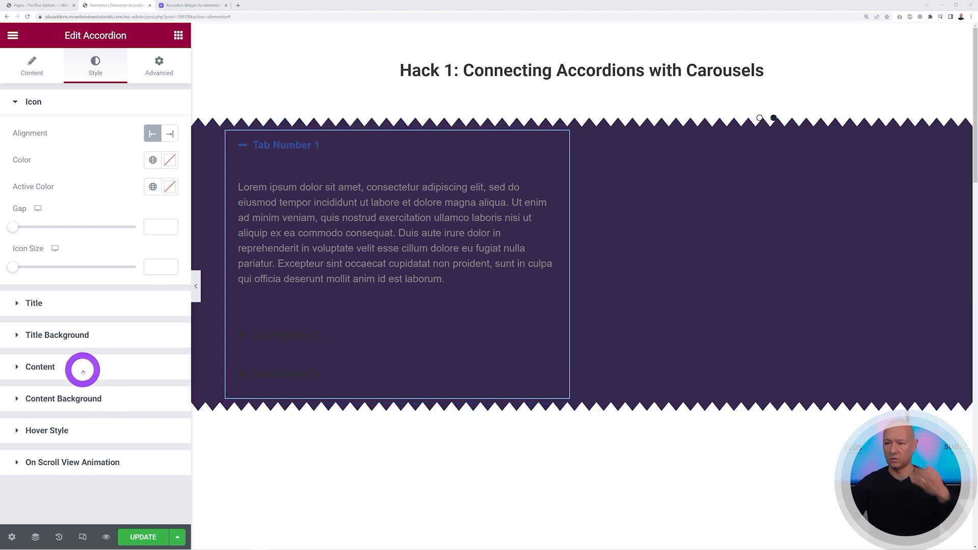
# Give the accordion's title background a classic fill in light grey #F2F2F2 for the normal state.
pyautogui.click(78, 336)
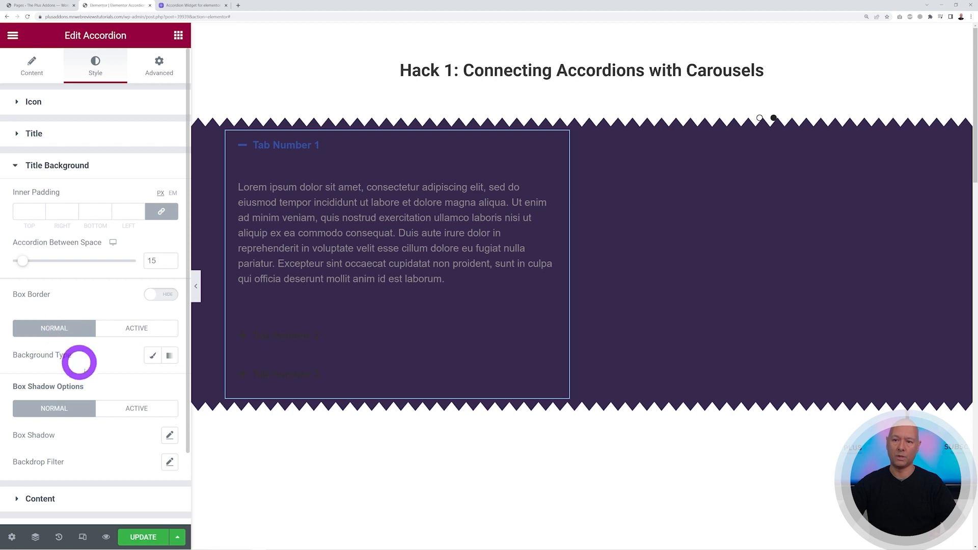
pyautogui.click(150, 358)
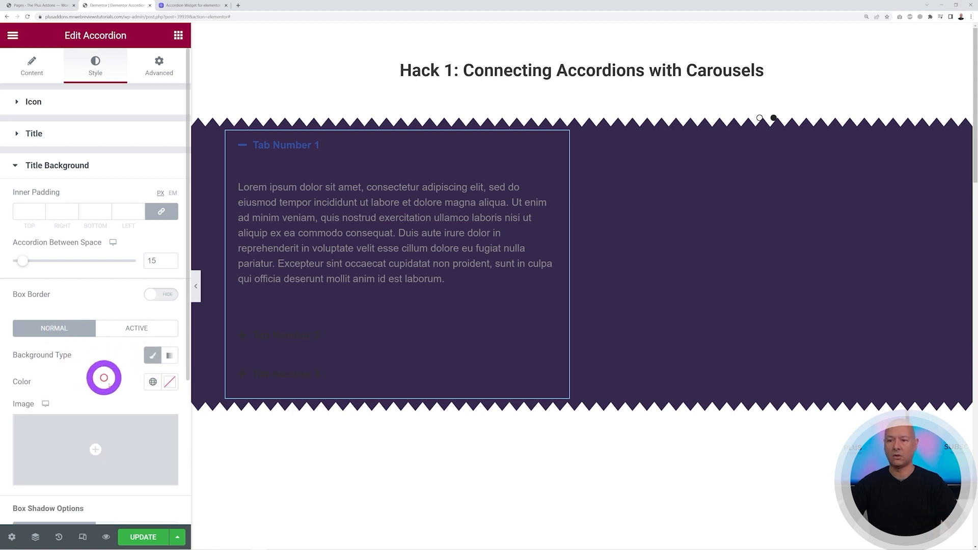
pyautogui.click(168, 383)
pyautogui.click(19, 211)
pyautogui.moveTo(20, 211); pyautogui.dragTo(16, 209)
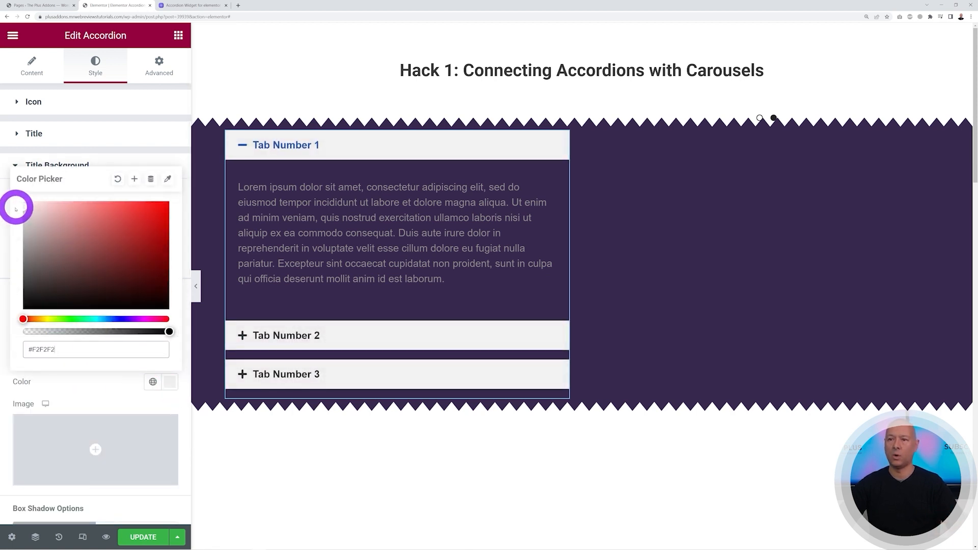
pyautogui.click(79, 386)
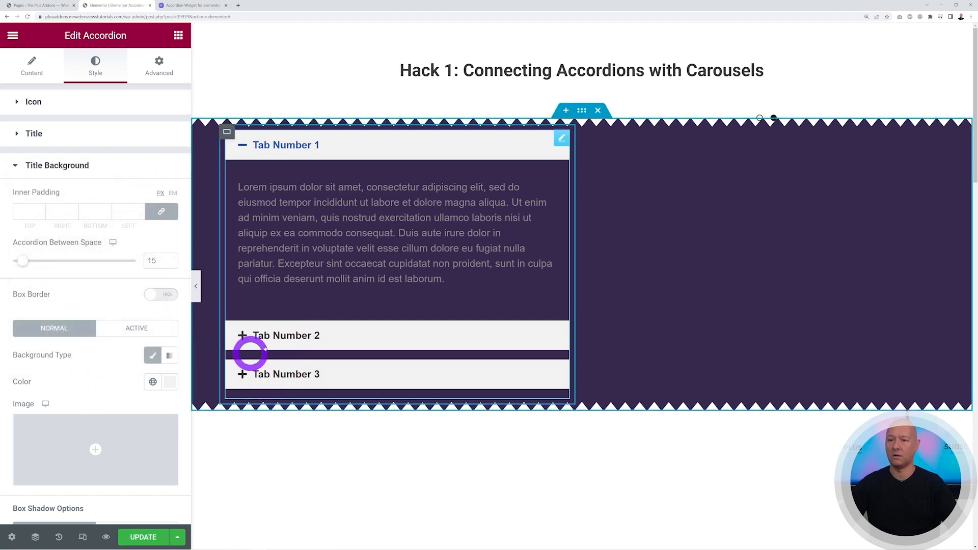
# Give the accordion's title background a classic fill in a violet-blue colour for the active state.
pyautogui.click(131, 330)
pyautogui.click(153, 355)
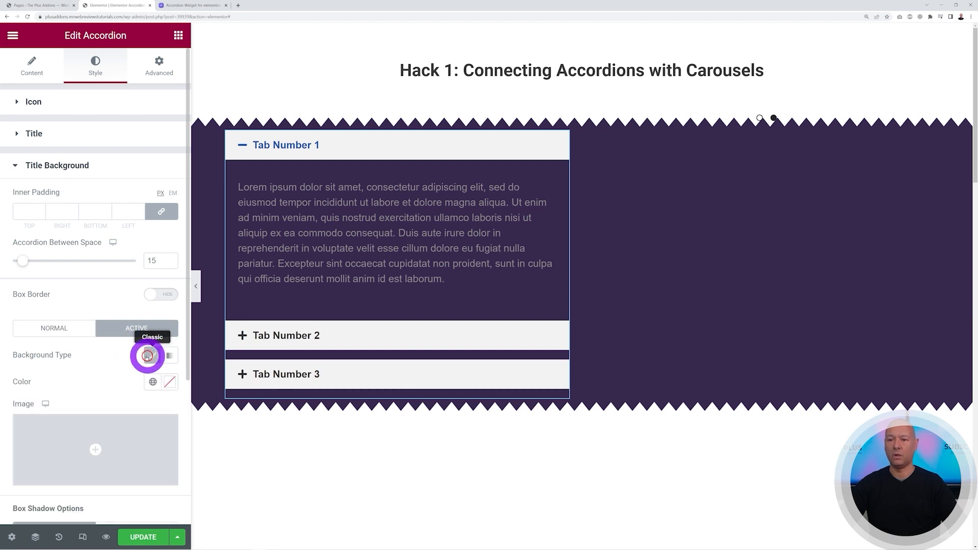
pyautogui.click(162, 383)
pyautogui.click(93, 304)
pyautogui.moveTo(103, 318); pyautogui.dragTo(131, 319)
pyautogui.moveTo(102, 250); pyautogui.dragTo(121, 309)
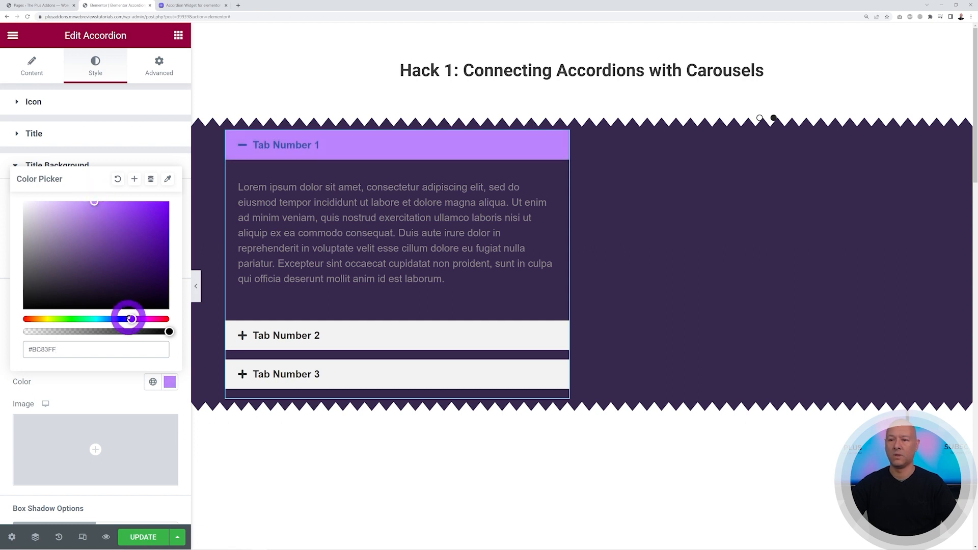
pyautogui.moveTo(118, 218)
pyautogui.mouseDown()
pyautogui.moveTo(118, 209)
pyautogui.moveTo(91, 204)
pyautogui.moveTo(106, 222)
pyautogui.moveTo(109, 205)
pyautogui.mouseUp()
pyautogui.click(114, 395)
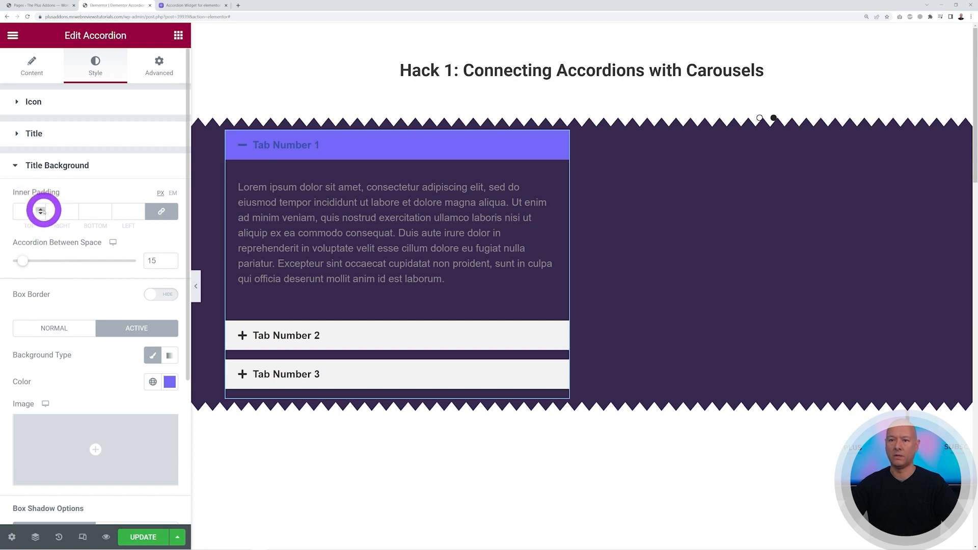
# Set the title background's inner padding to 25 px on all sides and enable a solid box border with width 0.
pyautogui.click(41, 210)
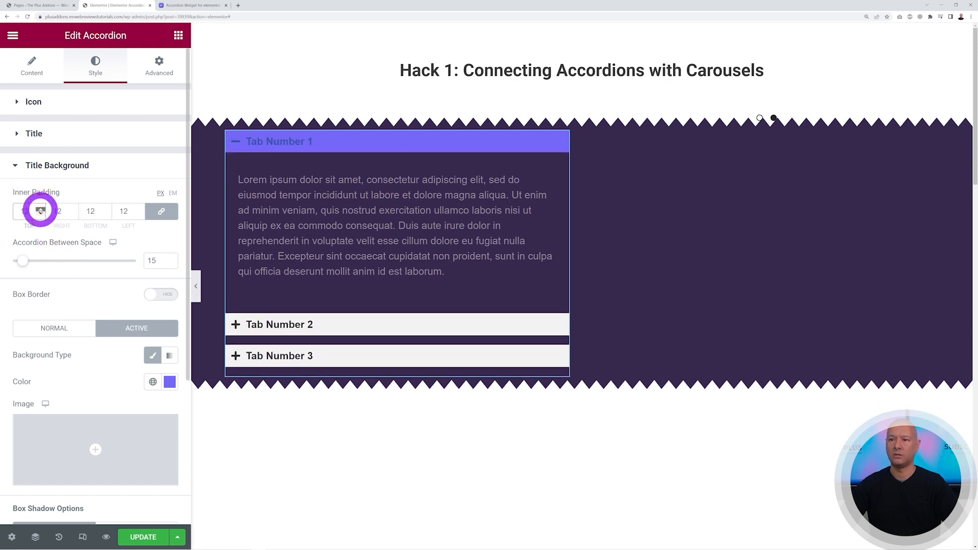
pyautogui.click(40, 208)
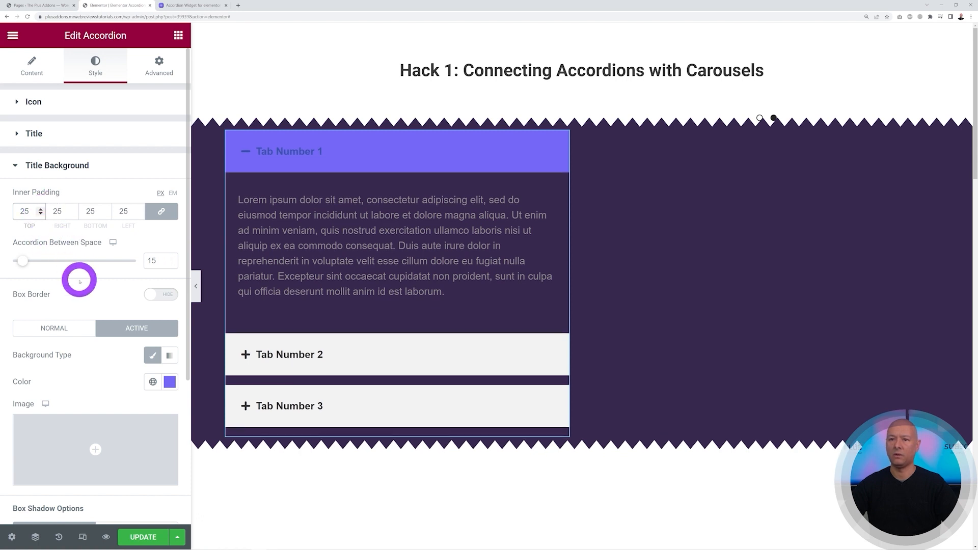
pyautogui.click(167, 297)
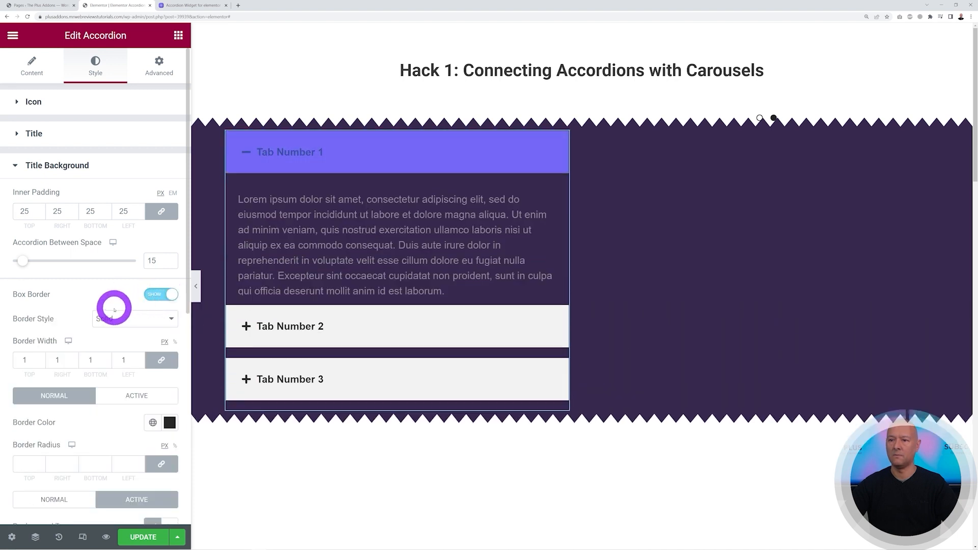
pyautogui.click(169, 319)
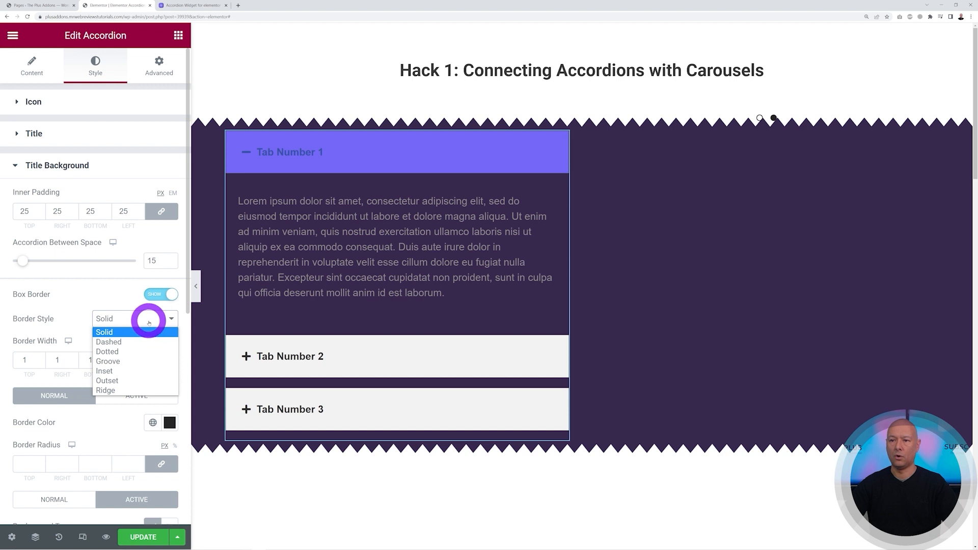
pyautogui.click(148, 332)
pyautogui.click(40, 363)
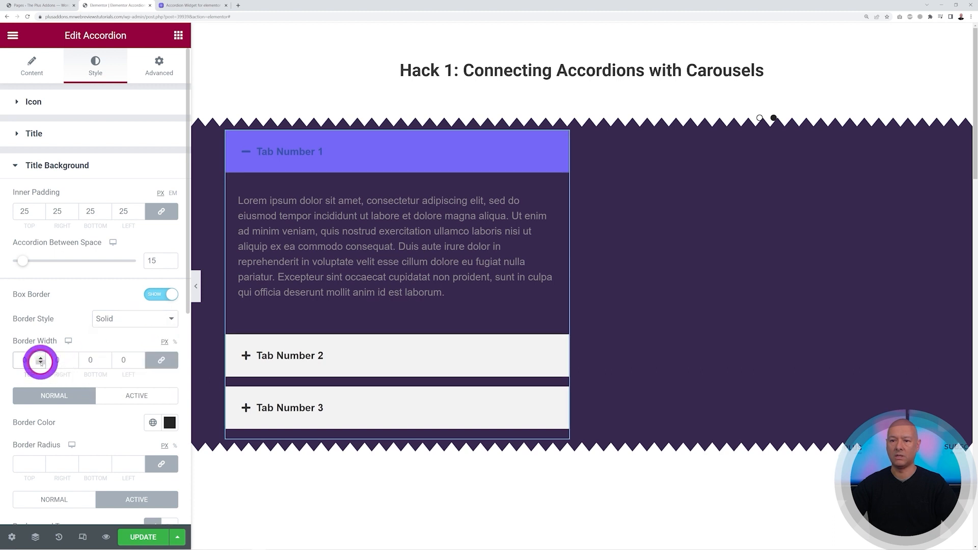
# Unlink the normal title border radius values and set them to 10, 10, 0 and 0 px, rounding only the upper corners.
pyautogui.scroll(-3, 130, 363)
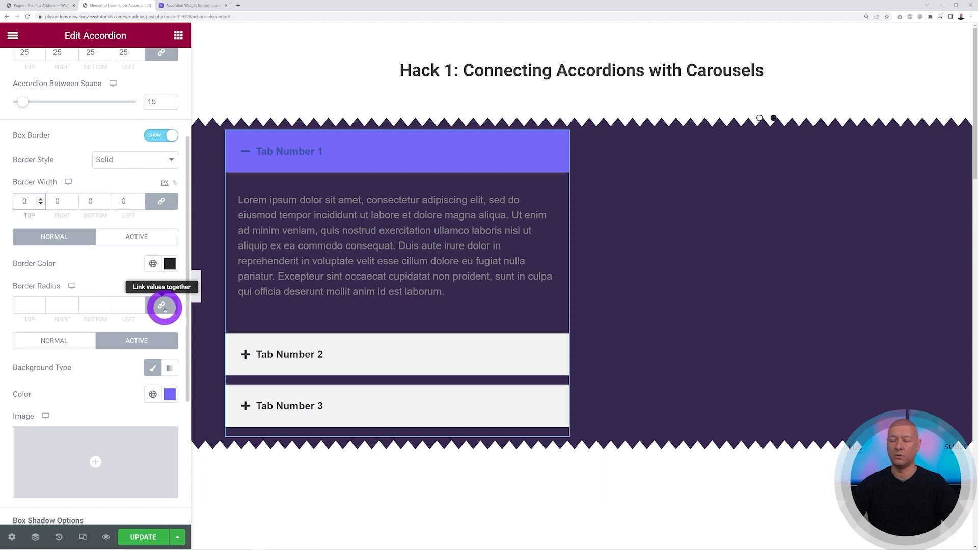
pyautogui.click(163, 306)
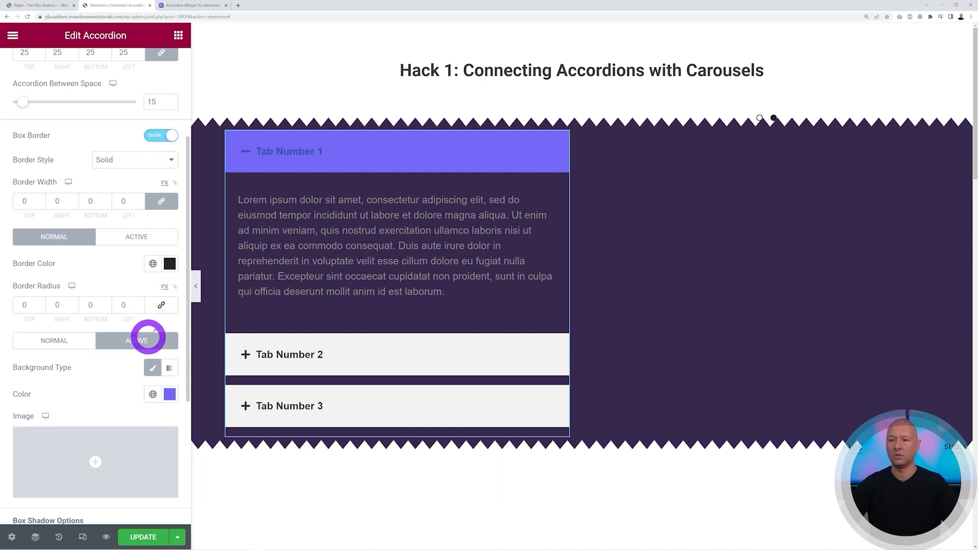
pyautogui.click(40, 303)
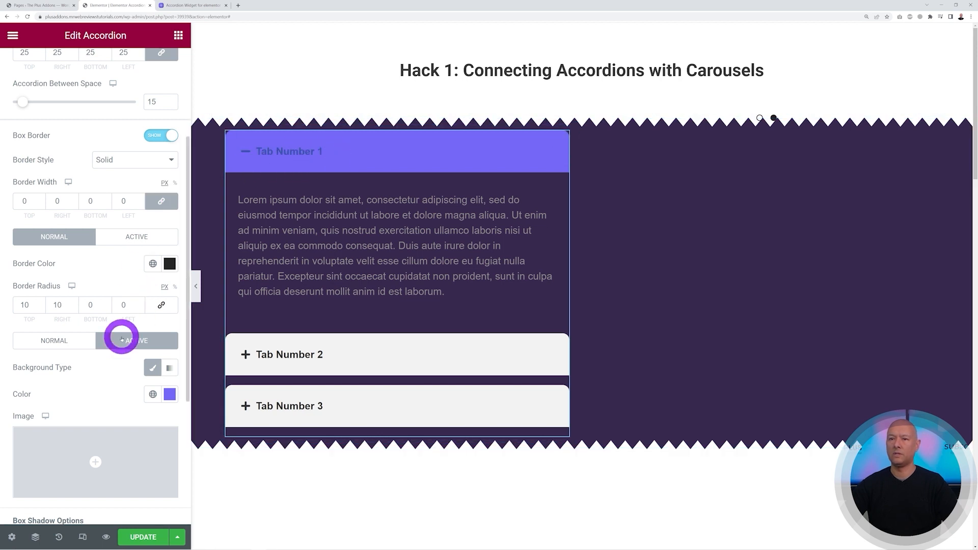
pyautogui.scroll(4, 117, 344)
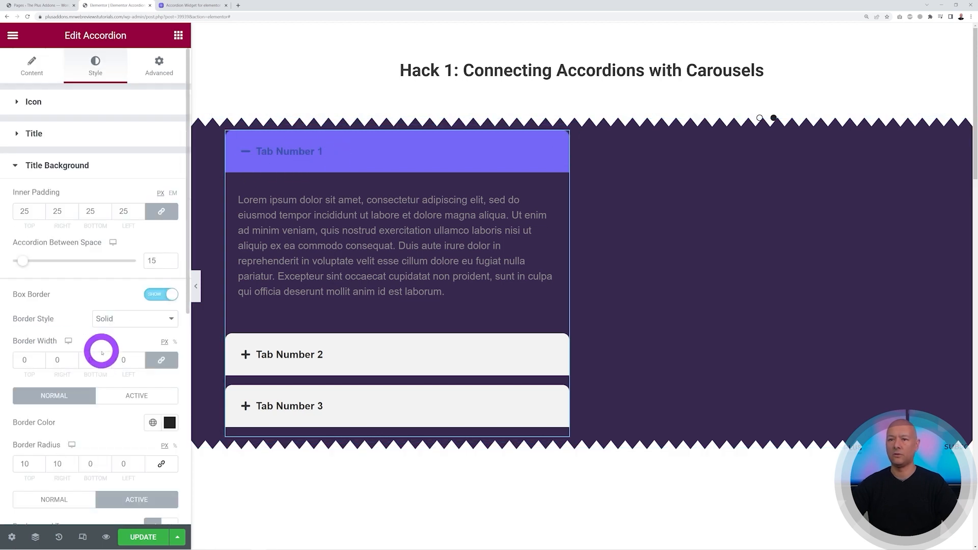
# Set the accordion title's active colour to white, #FFFFFF.
pyautogui.click(34, 134)
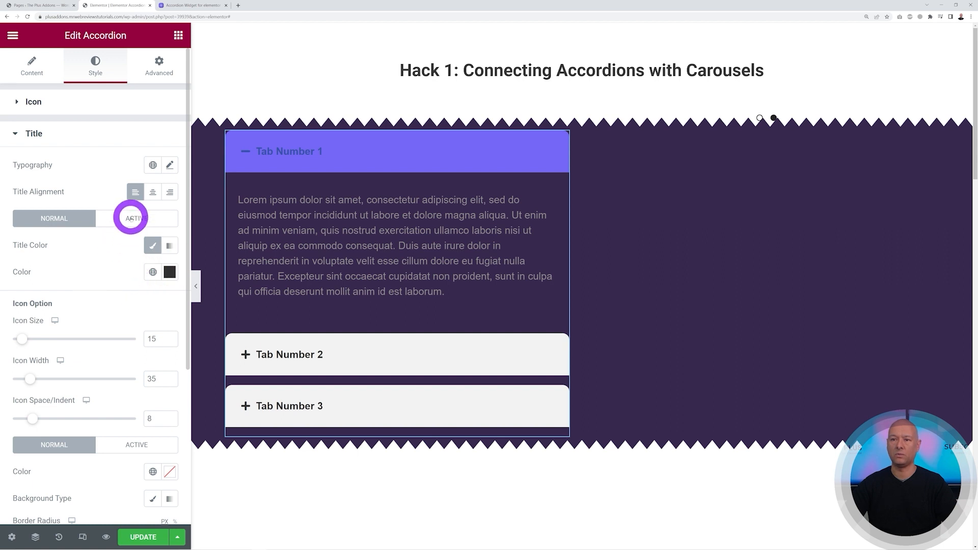
pyautogui.click(131, 218)
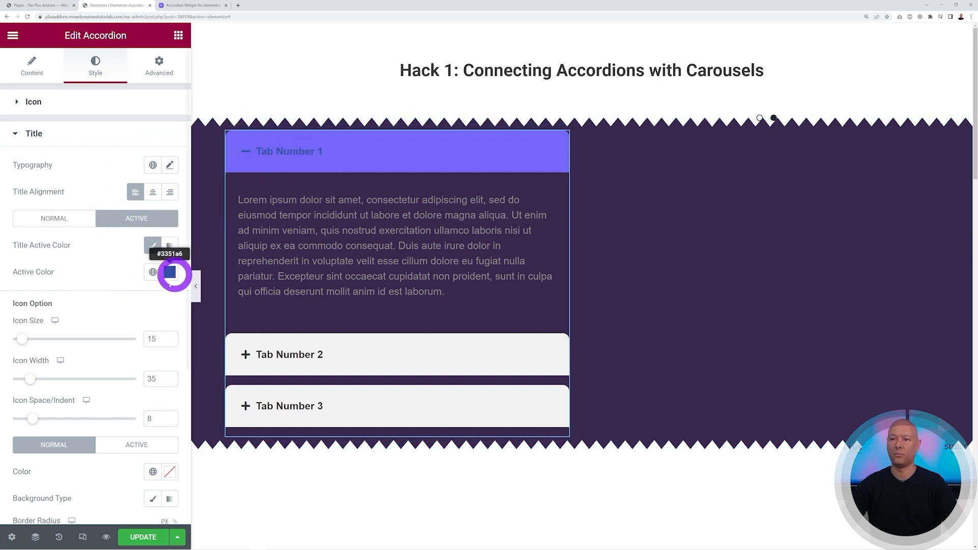
pyautogui.click(169, 272)
pyautogui.write('#FFFFFF')
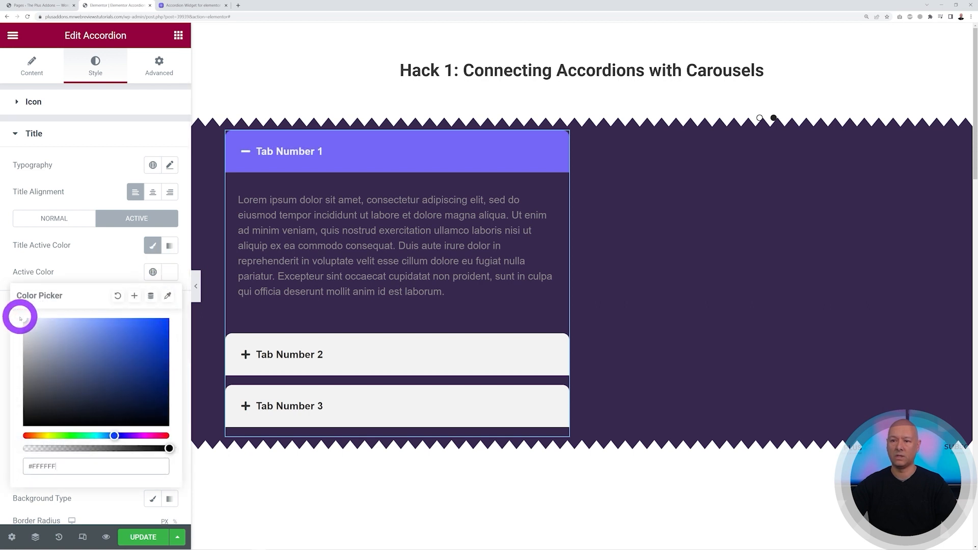
pyautogui.click(67, 263)
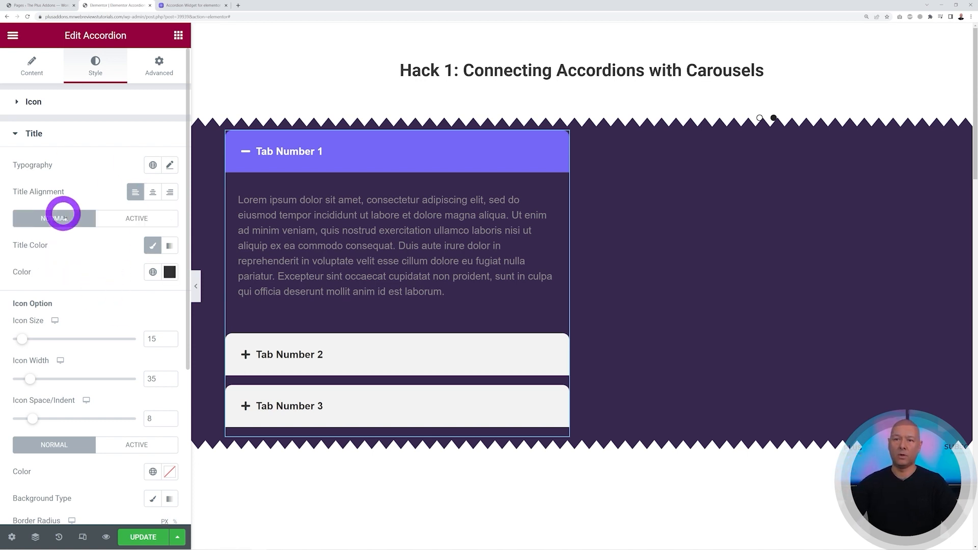
pyautogui.click(170, 165)
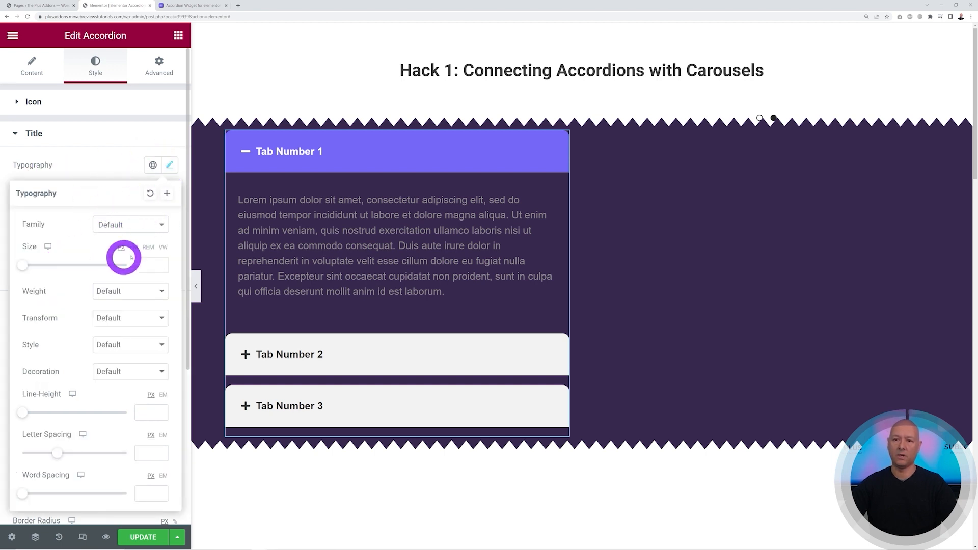
pyautogui.click(159, 291)
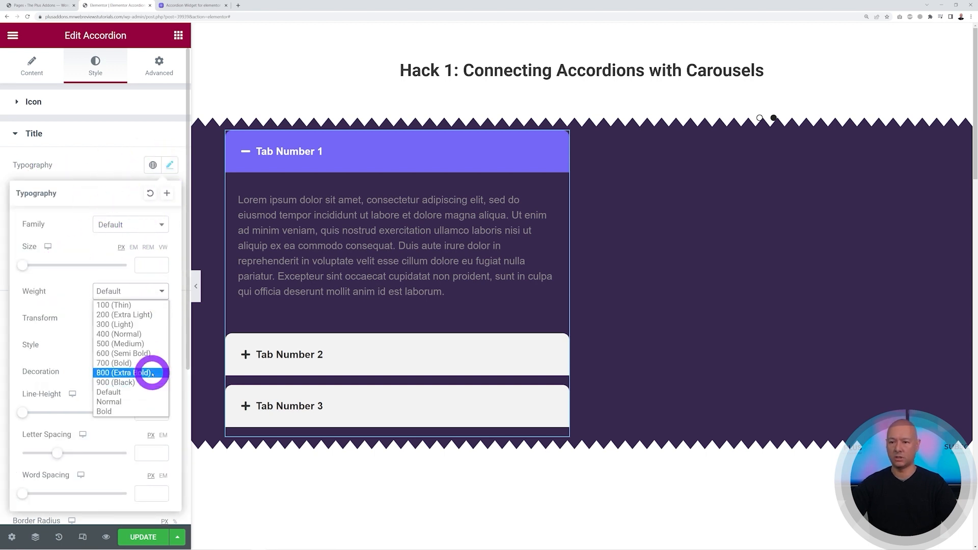
pyautogui.click(105, 163)
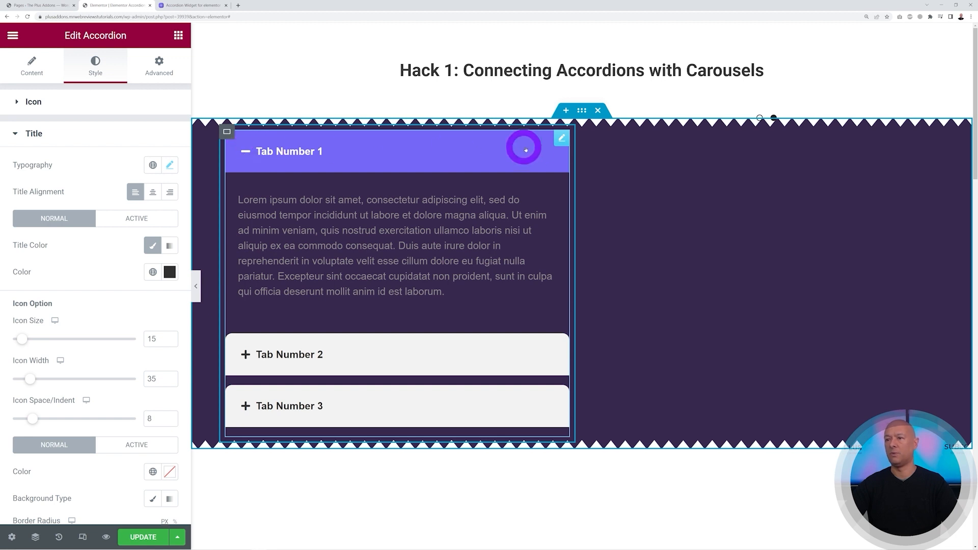
# Align the accordion icons to the end of the title bars and set the icon size to 15.
pyautogui.click(34, 134)
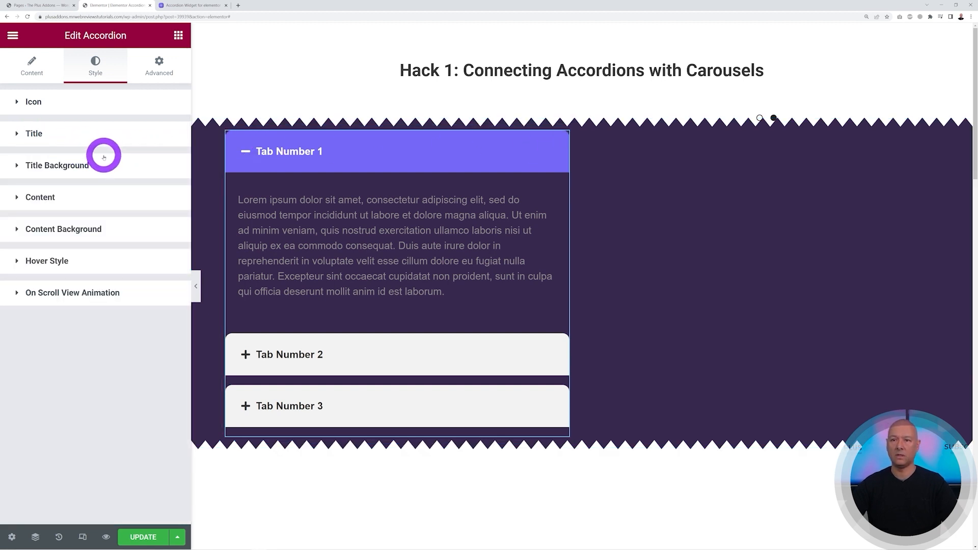
pyautogui.click(46, 103)
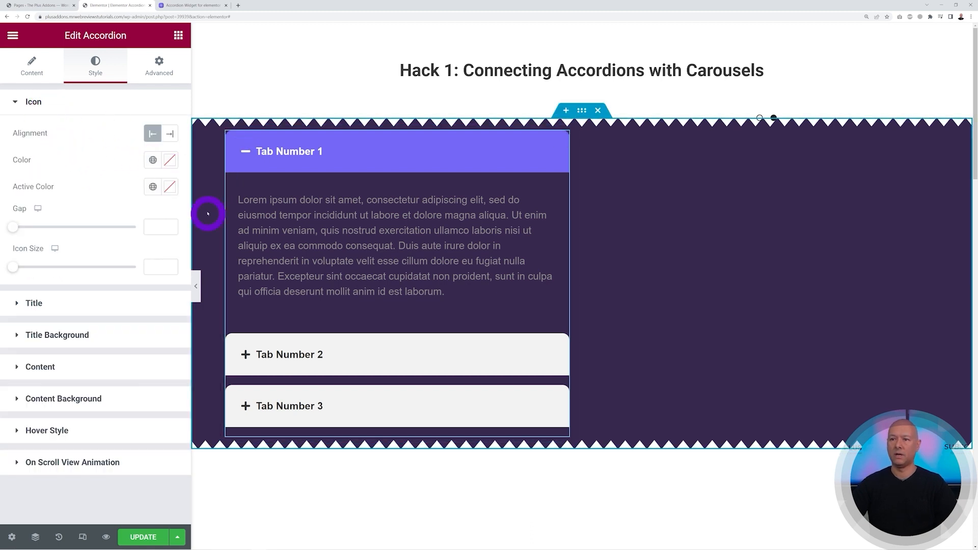
pyautogui.click(170, 133)
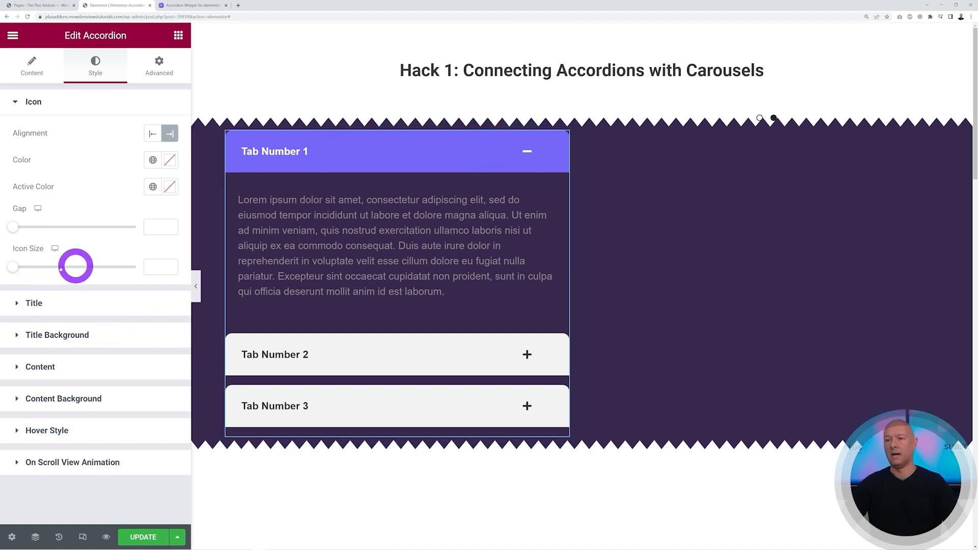
pyautogui.moveTo(16, 268)
pyautogui.mouseDown()
pyautogui.moveTo(48, 266)
pyautogui.moveTo(32, 268)
pyautogui.mouseUp()
pyautogui.moveTo(145, 268); pyautogui.dragTo(165, 268)
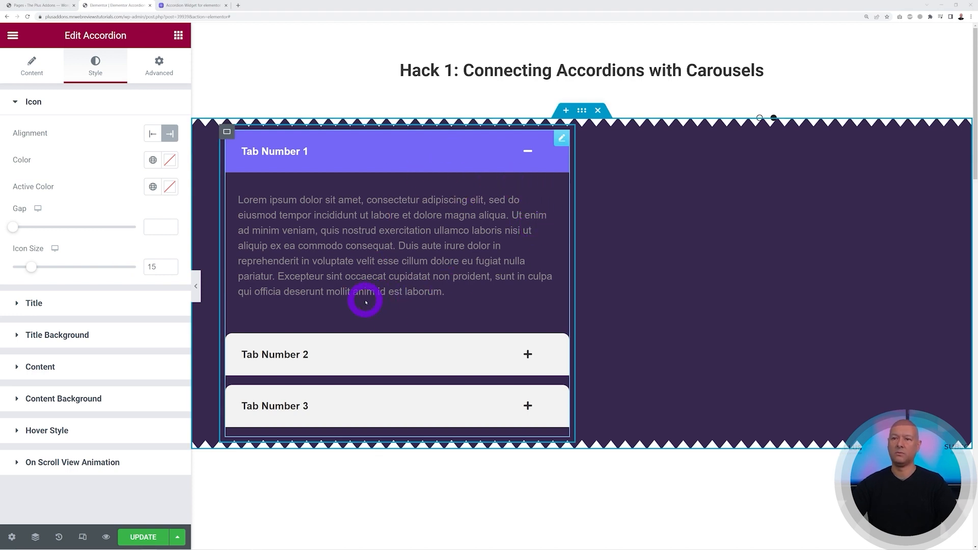
# Set the text colour of the accordion's content to light grey.
pyautogui.click(44, 367)
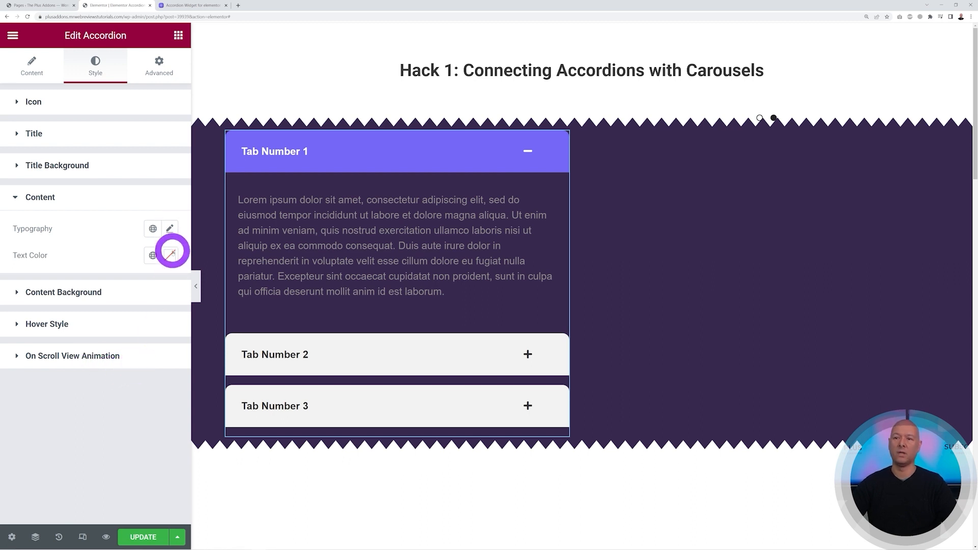
pyautogui.click(170, 258)
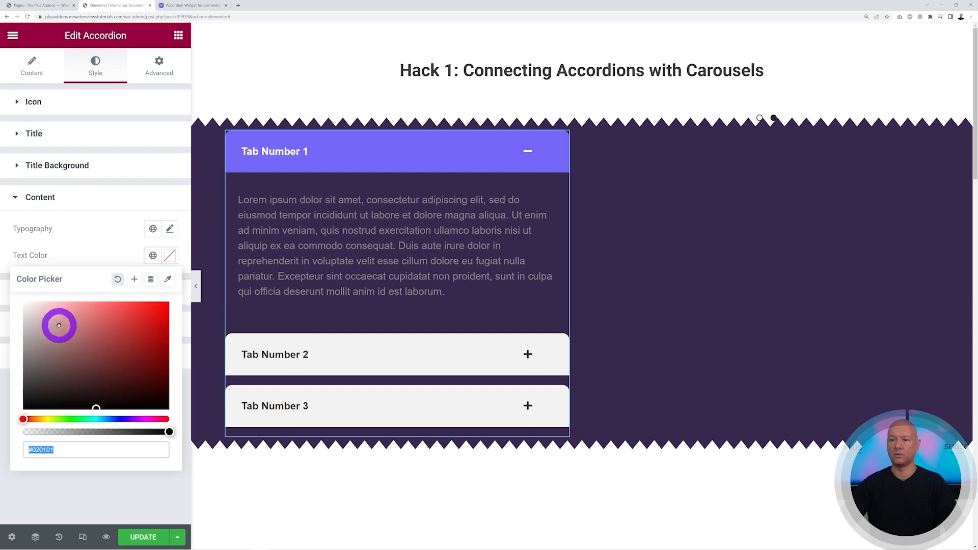
pyautogui.moveTo(61, 327); pyautogui.dragTo(21, 325)
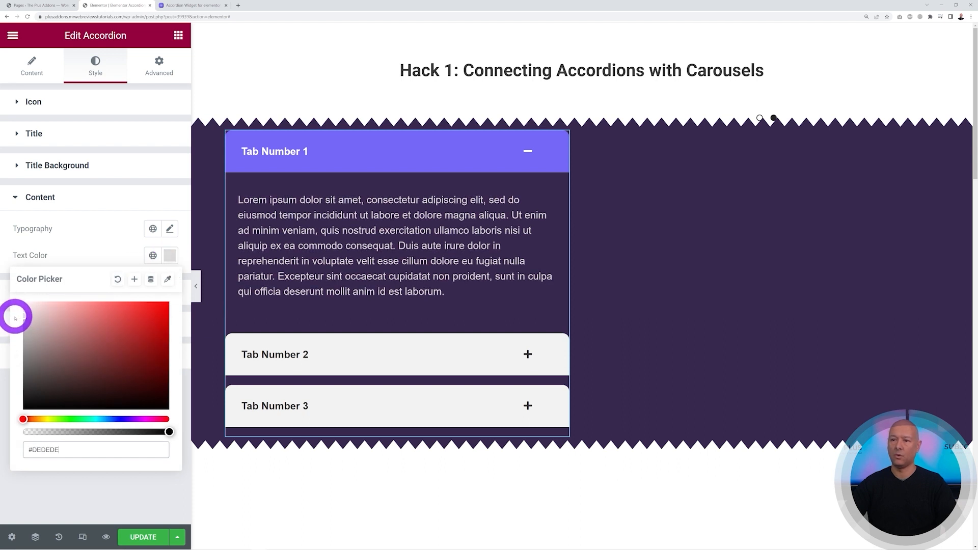
pyautogui.moveTo(16, 318); pyautogui.dragTo(13, 338)
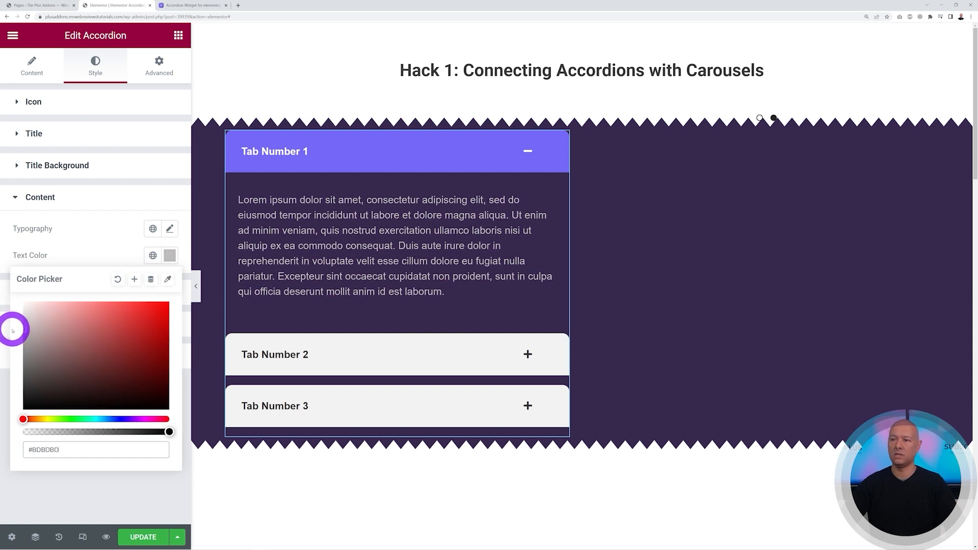
pyautogui.click(99, 236)
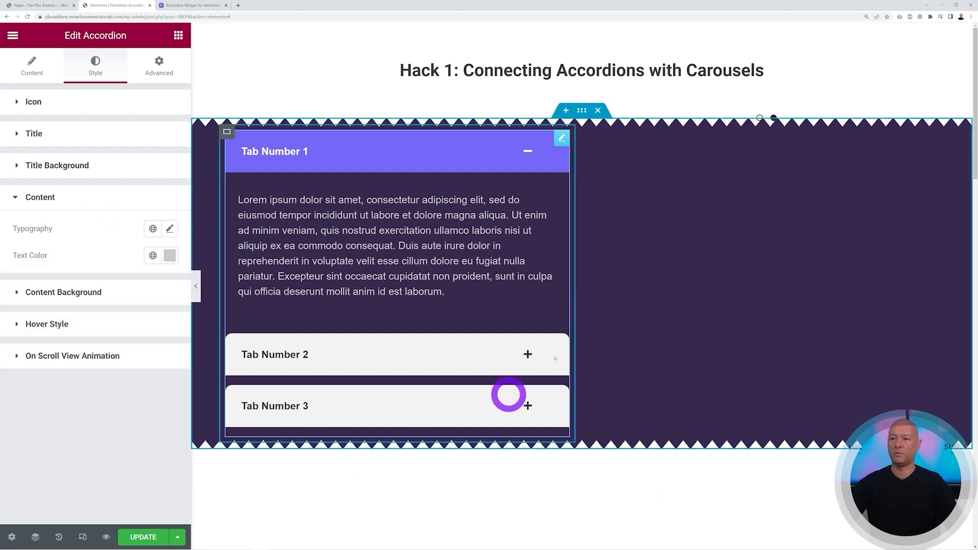
# Preview the accordion styling by expanding Tab Number 2, Tab Number 3 and Tab Number 2 again.
pyautogui.click(316, 356)
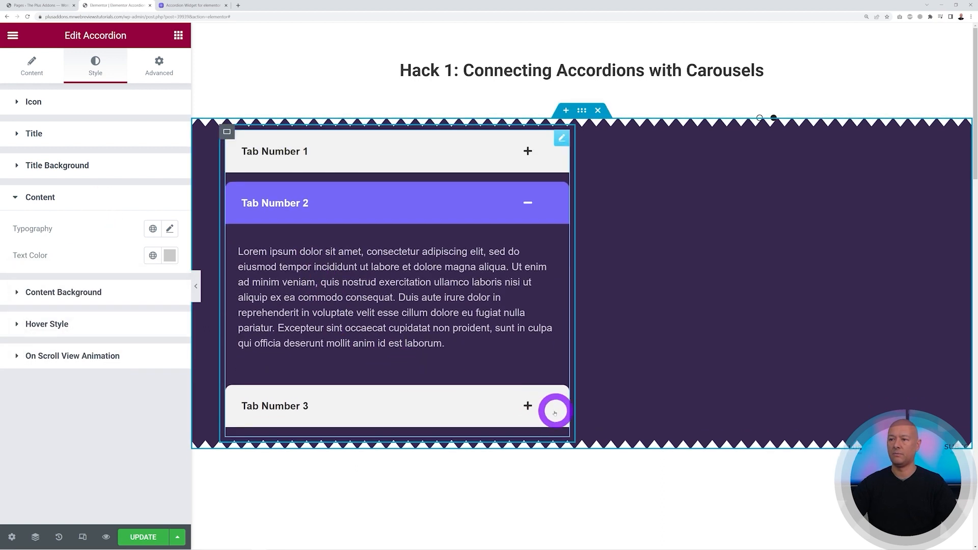
pyautogui.click(528, 406)
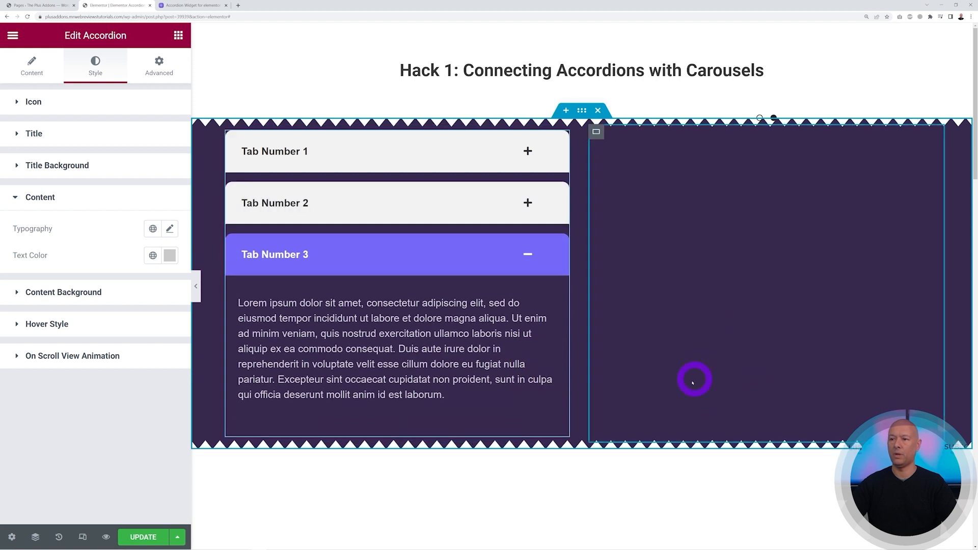
pyautogui.click(533, 204)
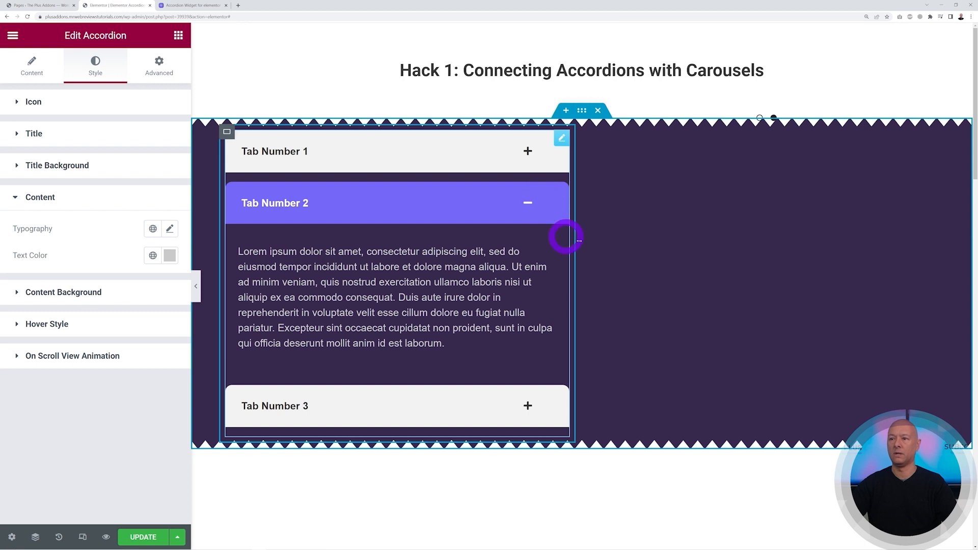
# Search the accordion's icon library for "eye" and preview Tab Number 1 expanded.
pyautogui.click(32, 66)
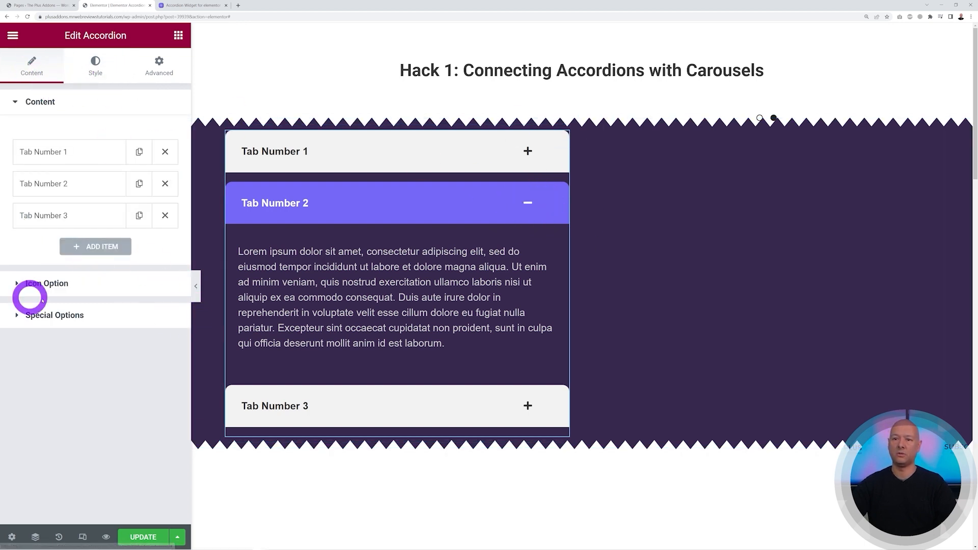
pyautogui.click(55, 284)
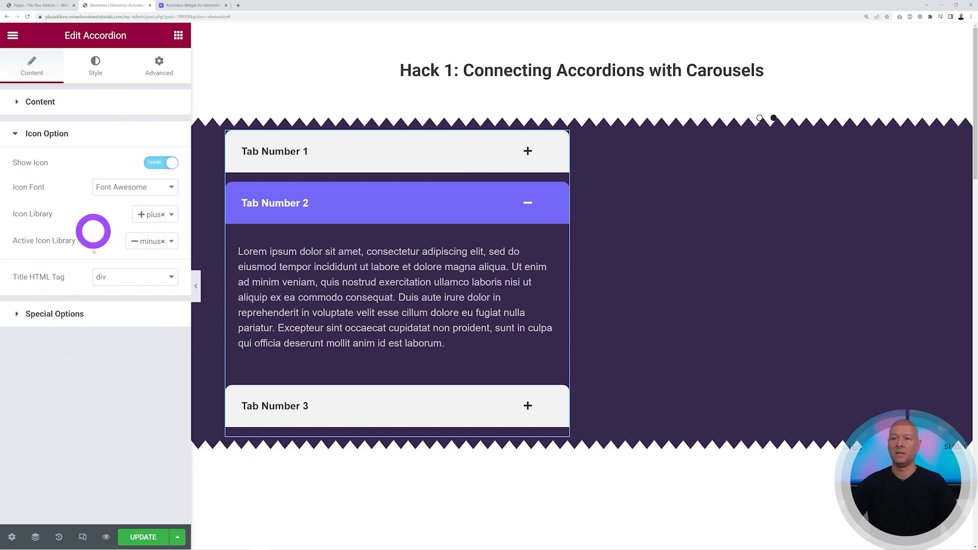
pyautogui.click(172, 214)
pyautogui.write('eye')
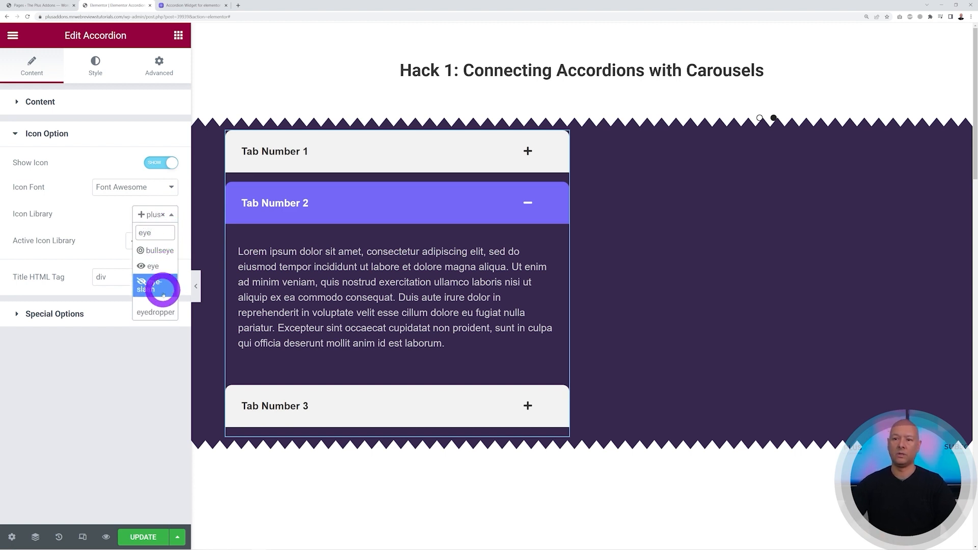
pyautogui.click(140, 396)
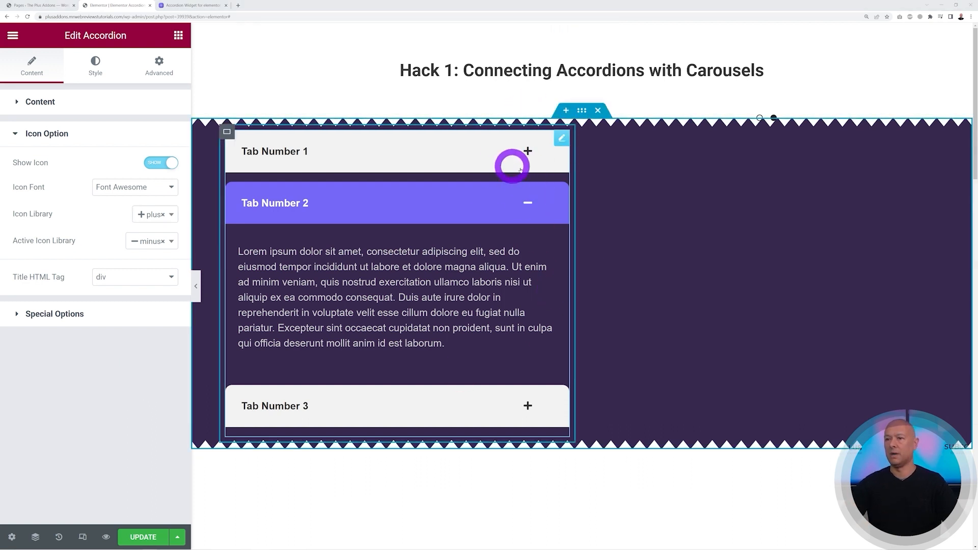
pyautogui.click(467, 158)
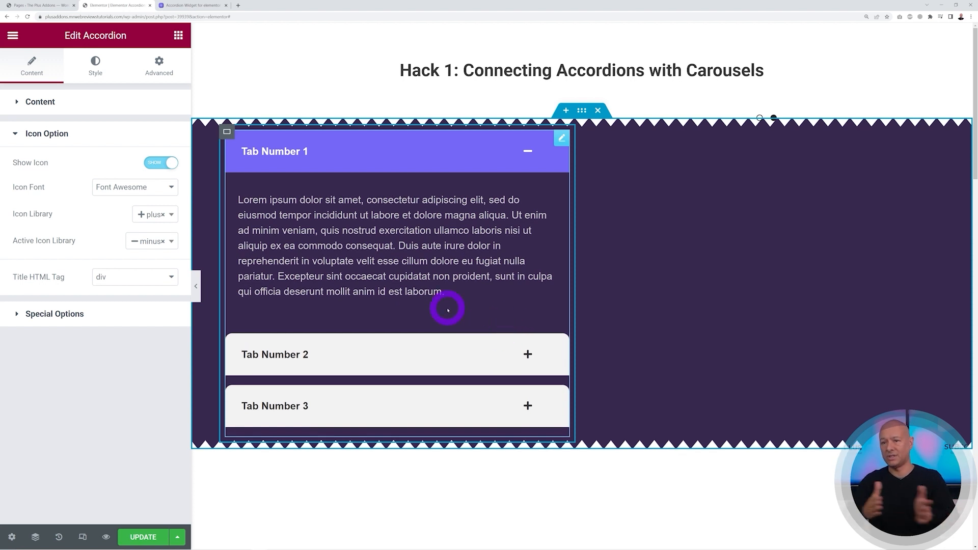
# Check the content types and saved templates offered for Slide #1 of the Carousel Anything widget.
pyautogui.click(928, 130)
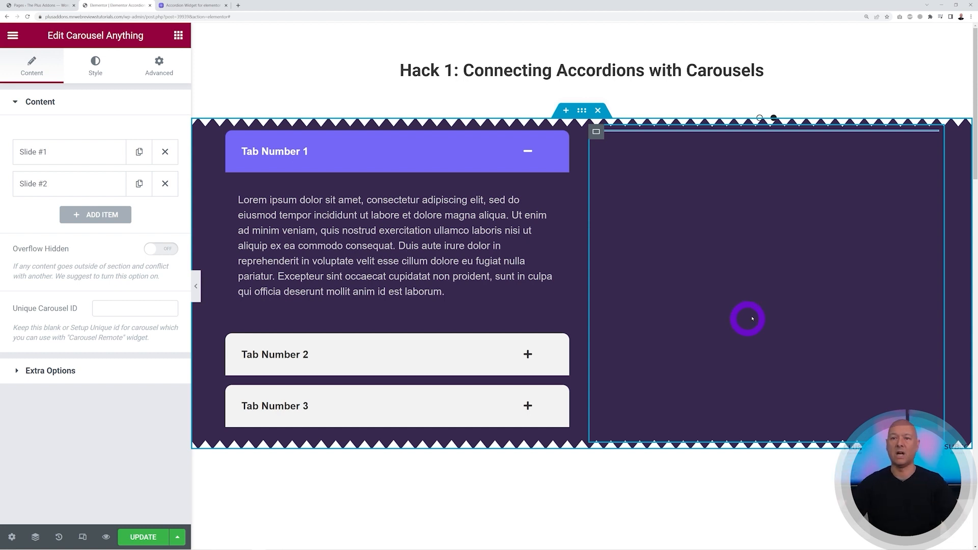
pyautogui.click(43, 153)
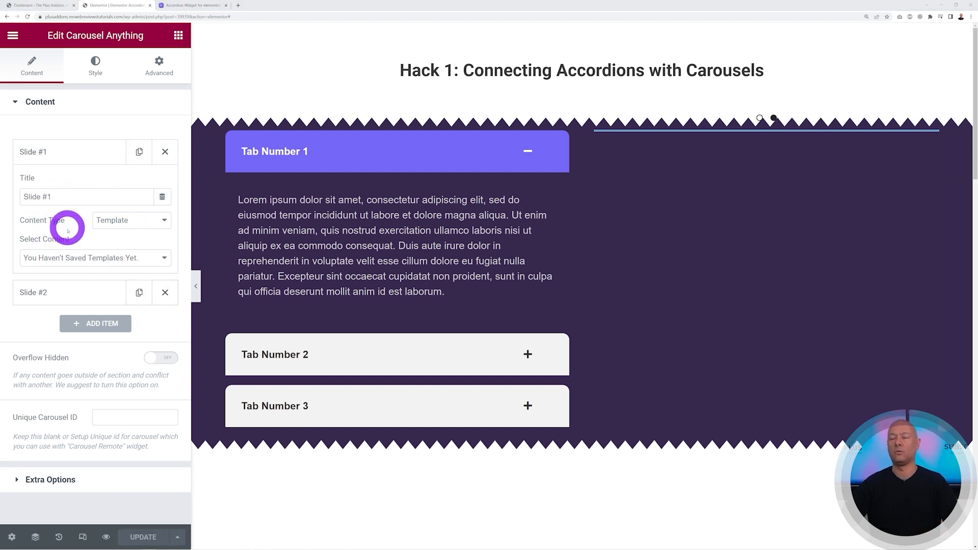
pyautogui.click(155, 224)
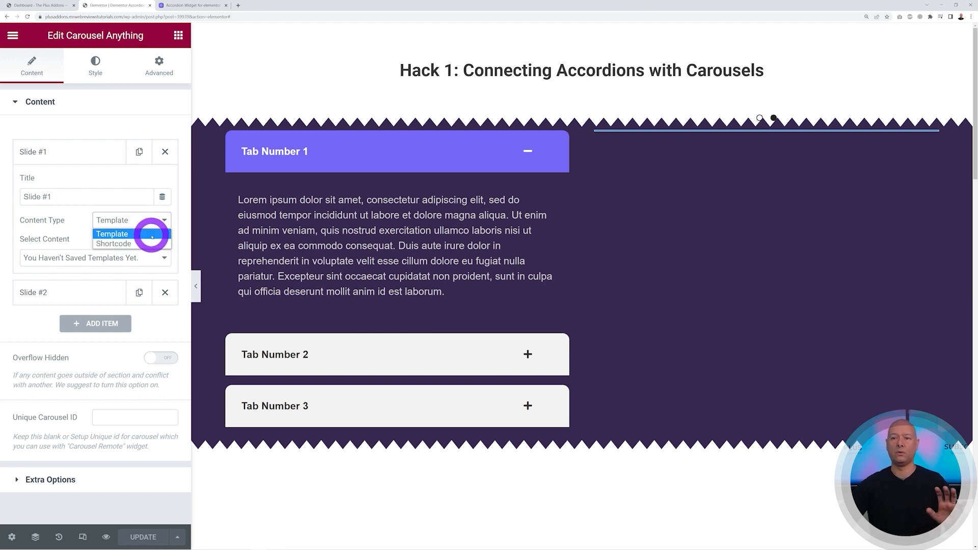
pyautogui.click(152, 234)
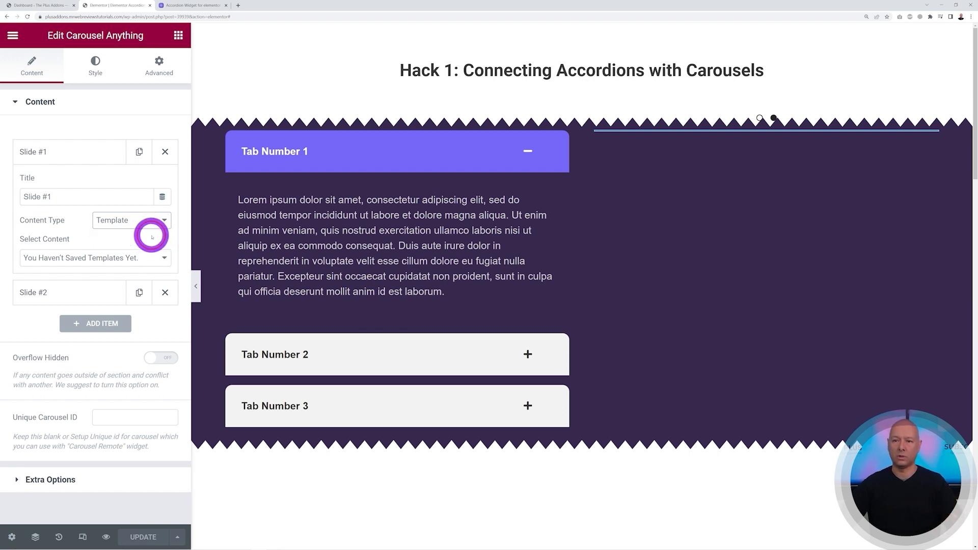
pyautogui.click(162, 260)
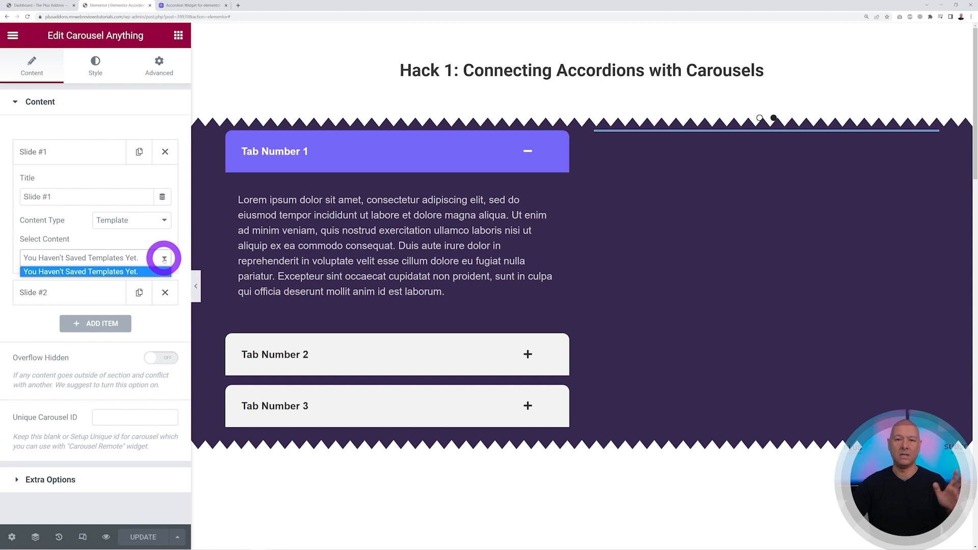
pyautogui.click(158, 242)
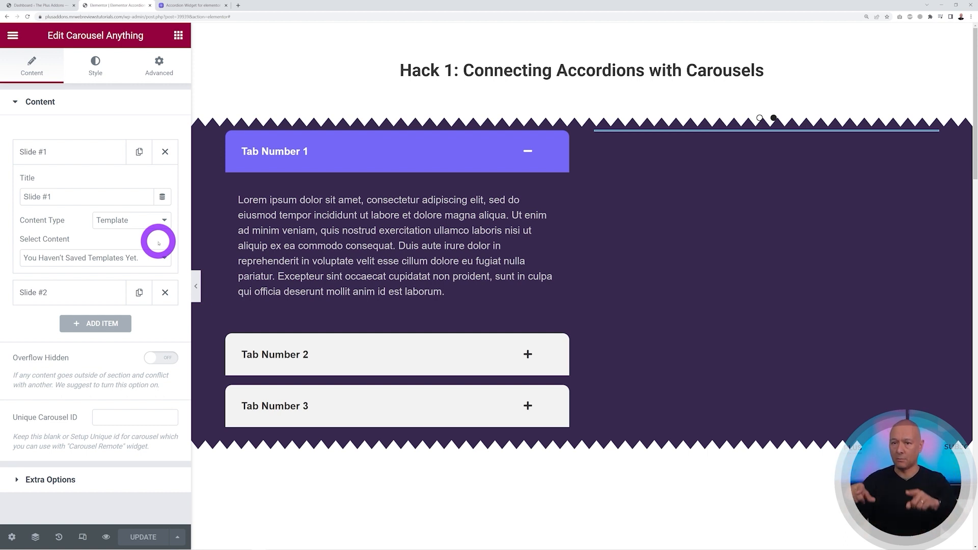
# Switch to the WordPress dashboard and create a new saved template of type Container named "Slide #1".
pyautogui.click(44, 5)
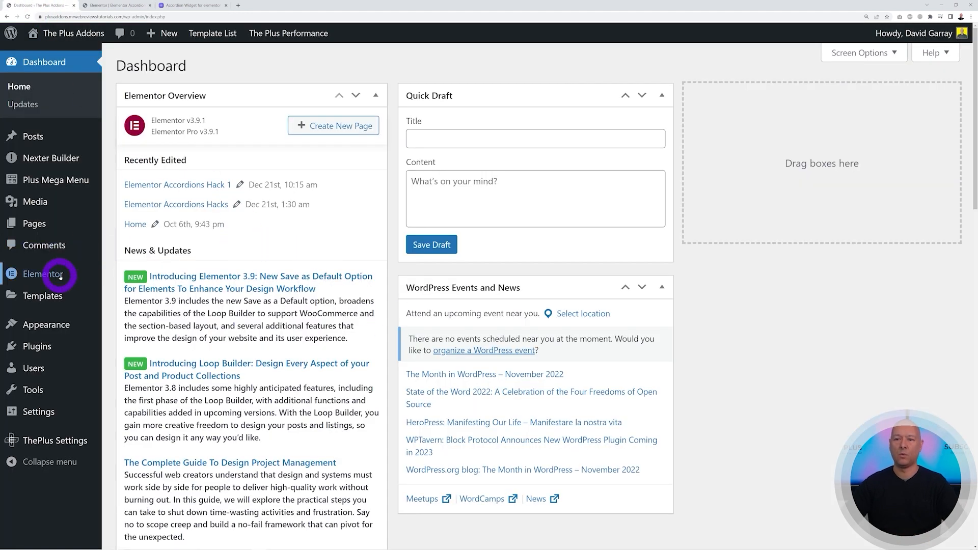
pyautogui.moveTo(58, 275)
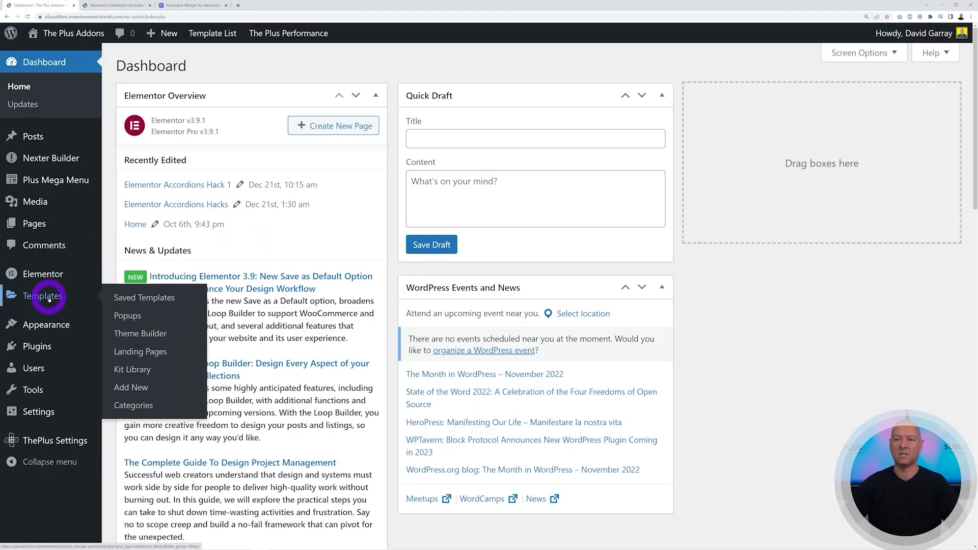
pyautogui.click(49, 299)
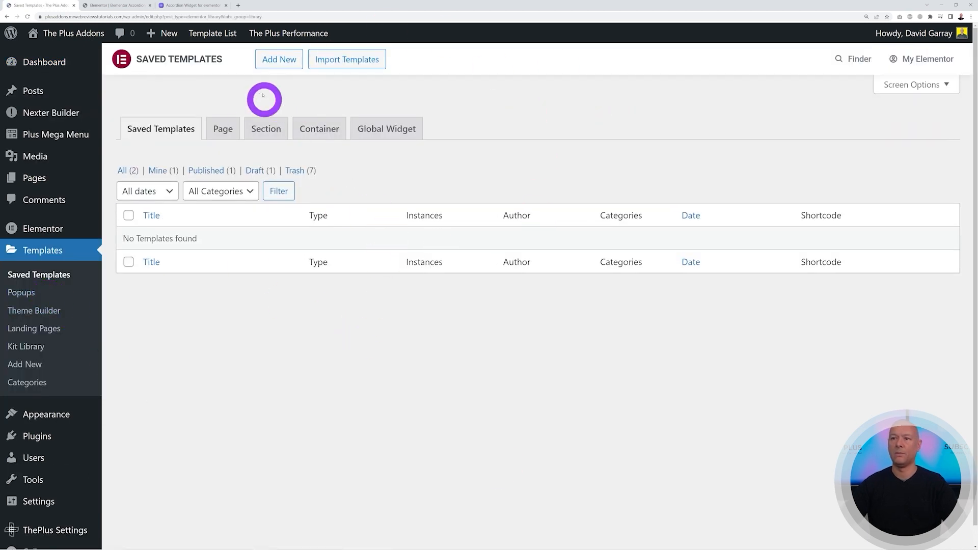
pyautogui.click(278, 64)
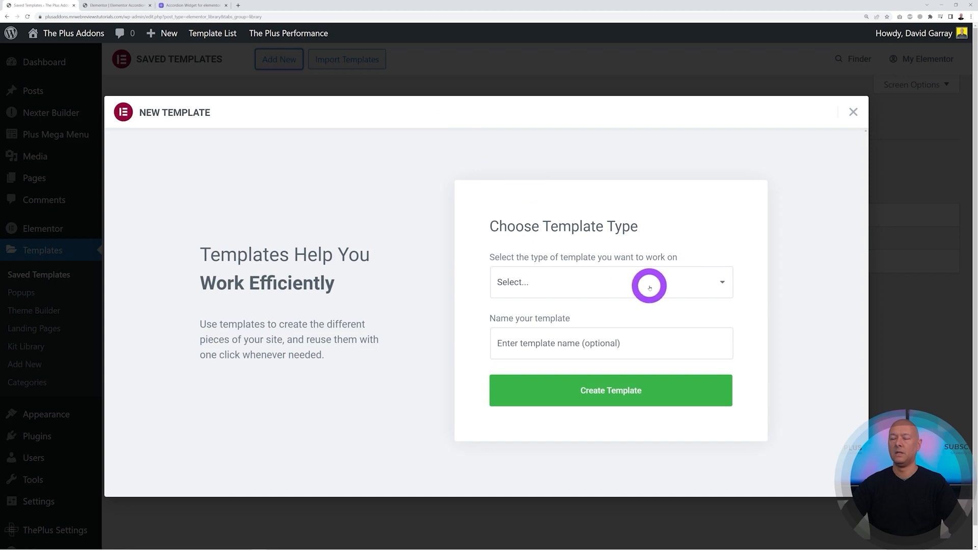
pyautogui.click(657, 282)
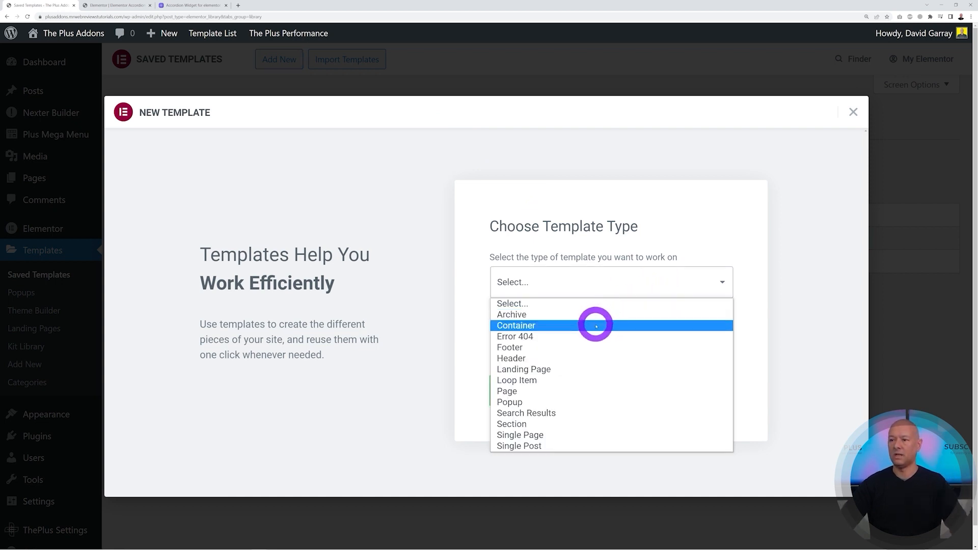
pyautogui.click(596, 326)
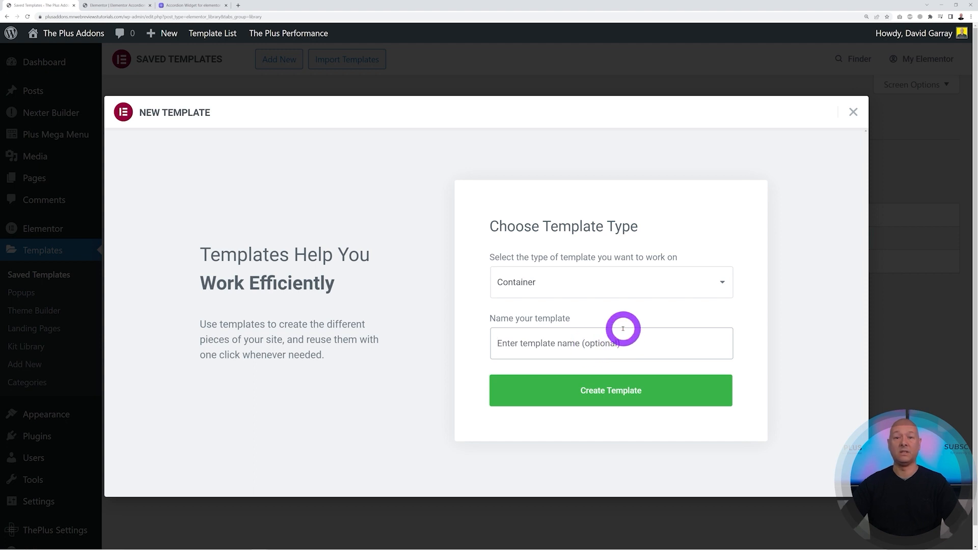
pyautogui.write('Slide #1')
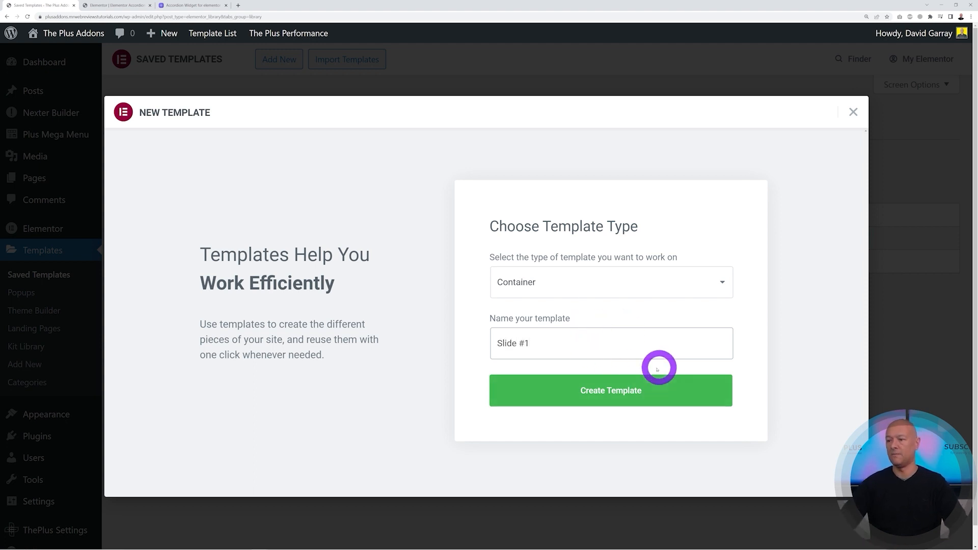
pyautogui.click(628, 391)
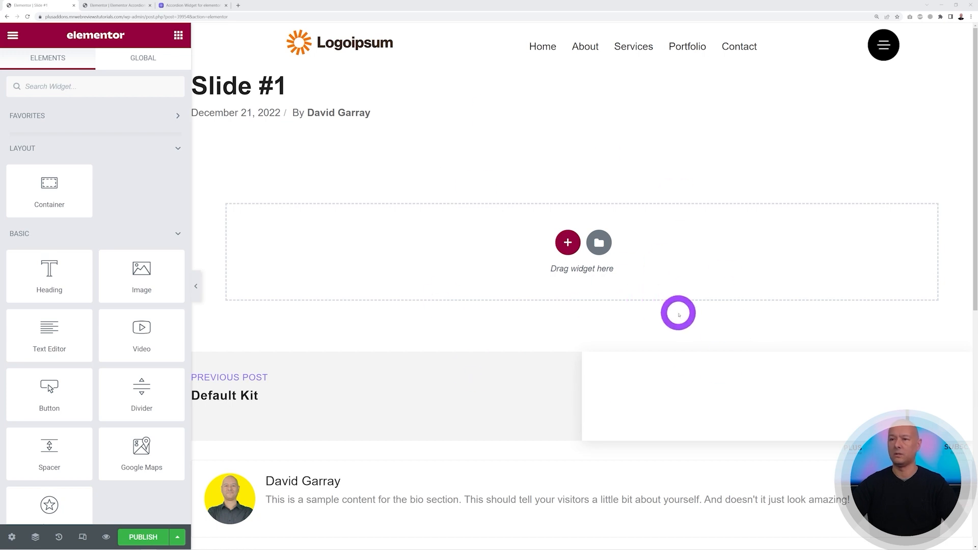
# Add a single container with row direction to the template and place an Image widget inside it.
pyautogui.click(566, 243)
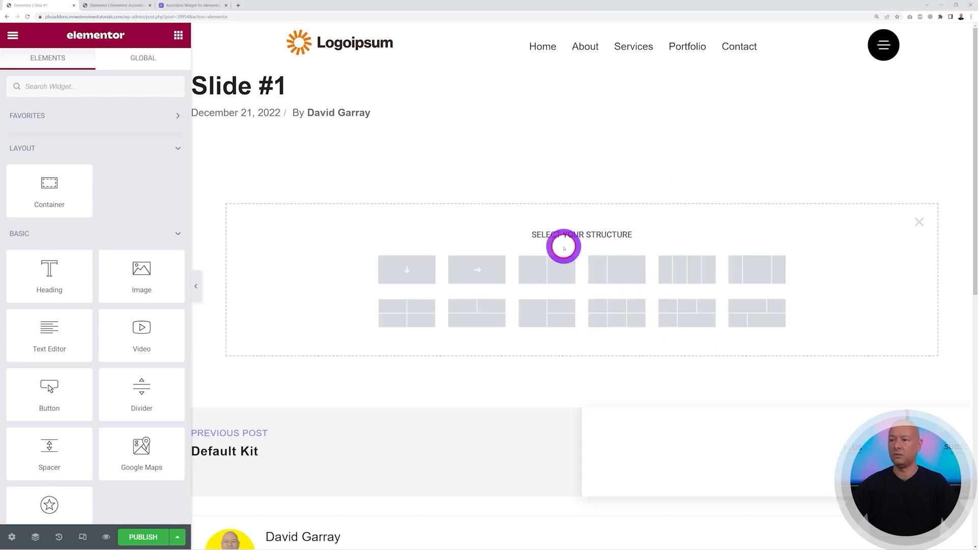
pyautogui.click(477, 273)
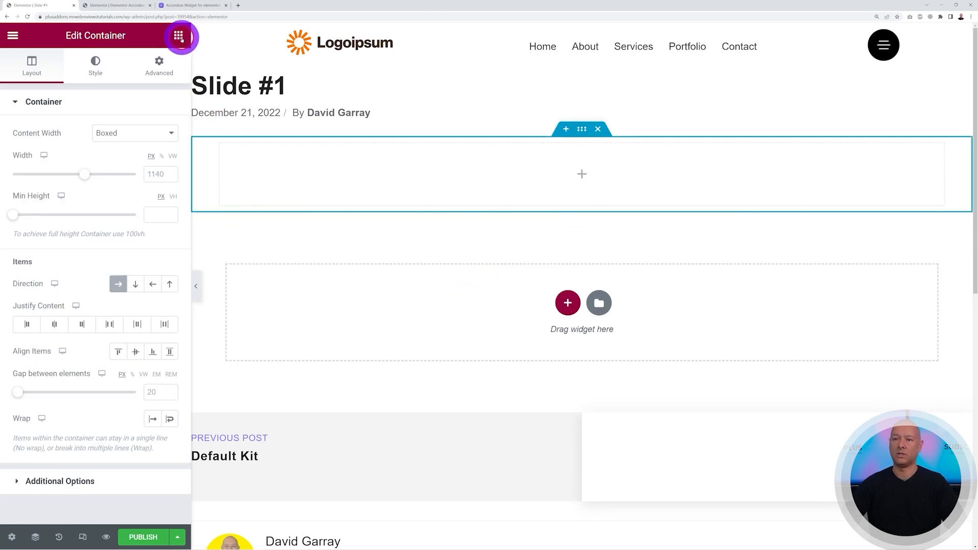
pyautogui.click(178, 35)
pyautogui.moveTo(139, 258); pyautogui.dragTo(389, 169)
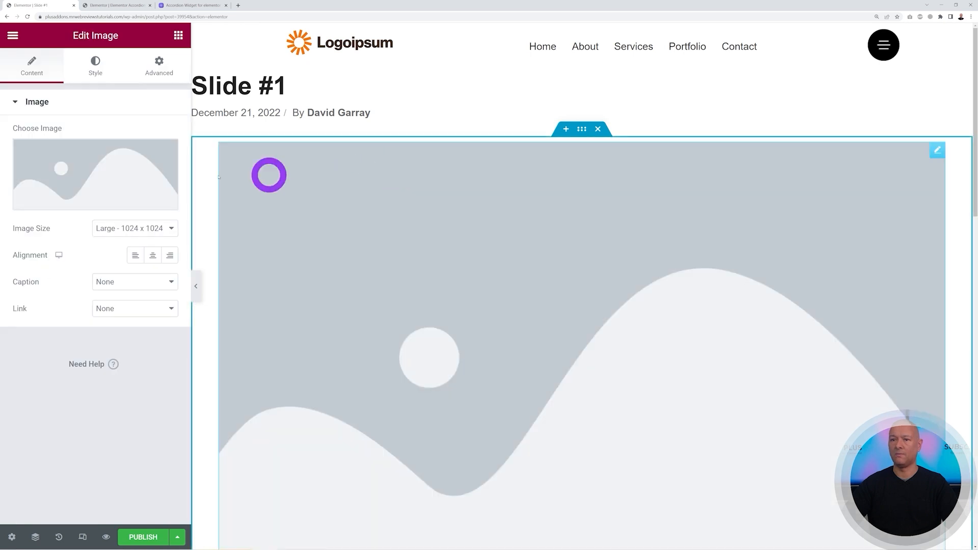
# Insert 01.png from the media library as the Image widget's picture.
pyautogui.click(107, 171)
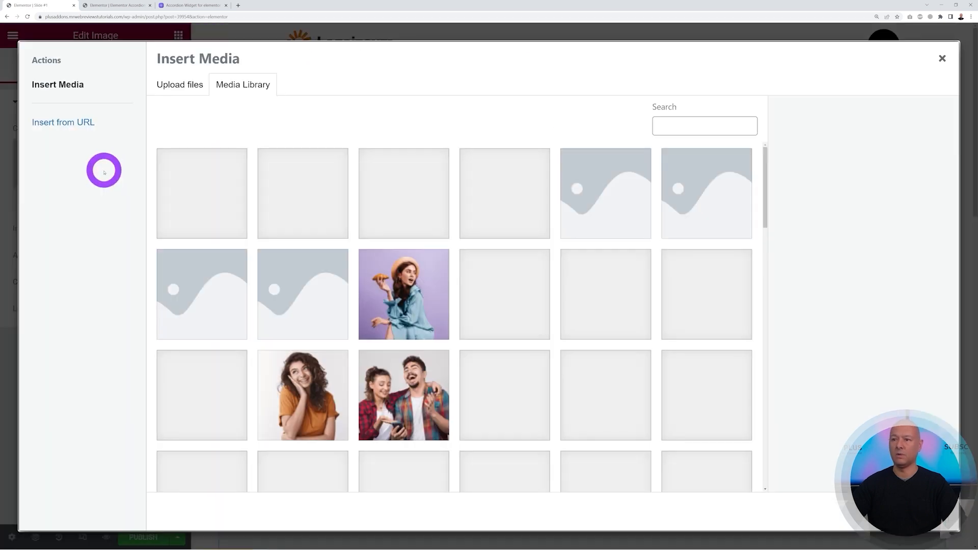
pyautogui.scroll(-6, 452, 307)
pyautogui.scroll(-1, 529, 332)
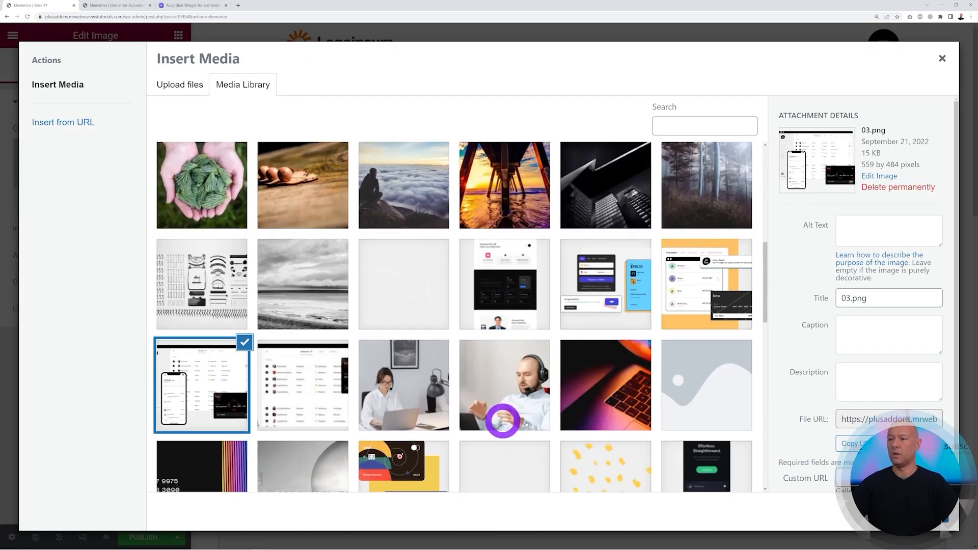
pyautogui.click(611, 284)
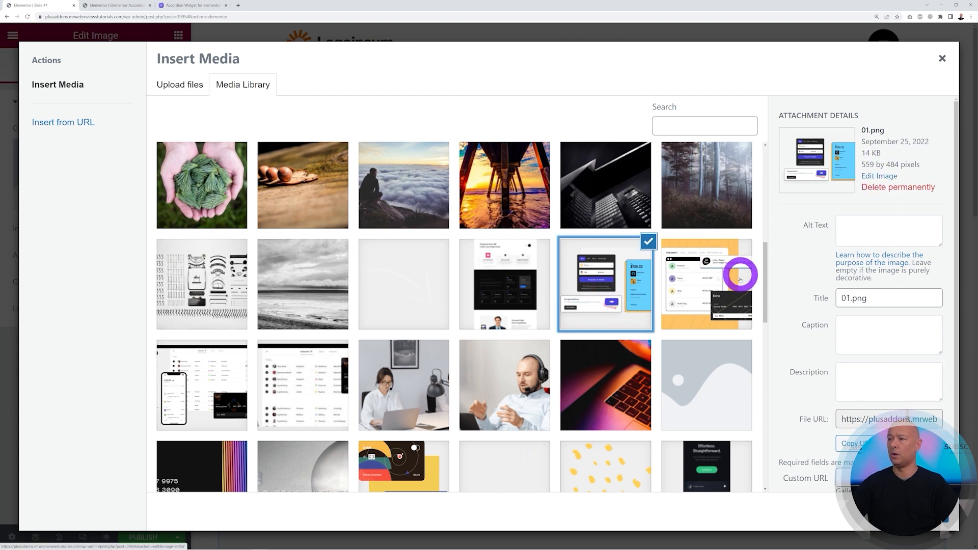
pyautogui.click(916, 512)
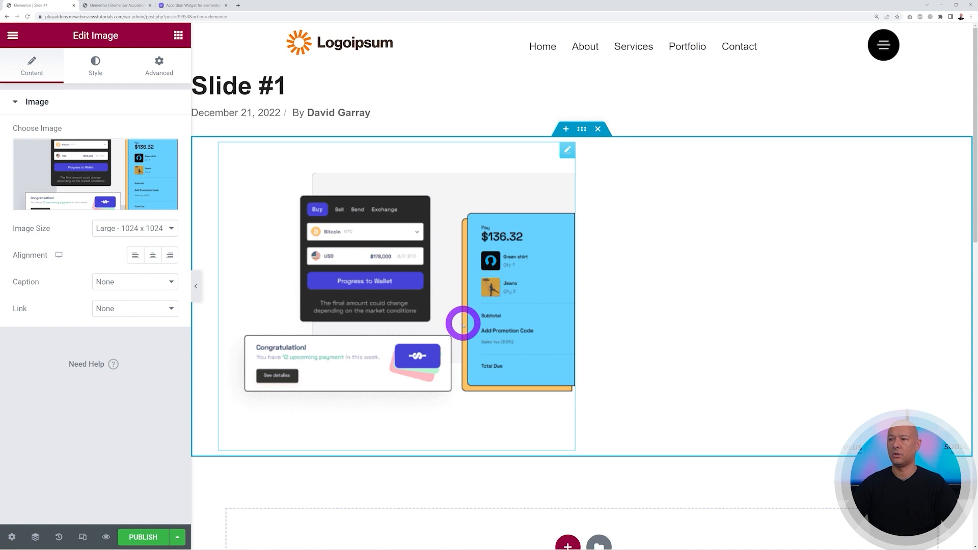
# Justify the container's content to the center, then publish the Slide #1 template and exit its editor.
pyautogui.click(581, 130)
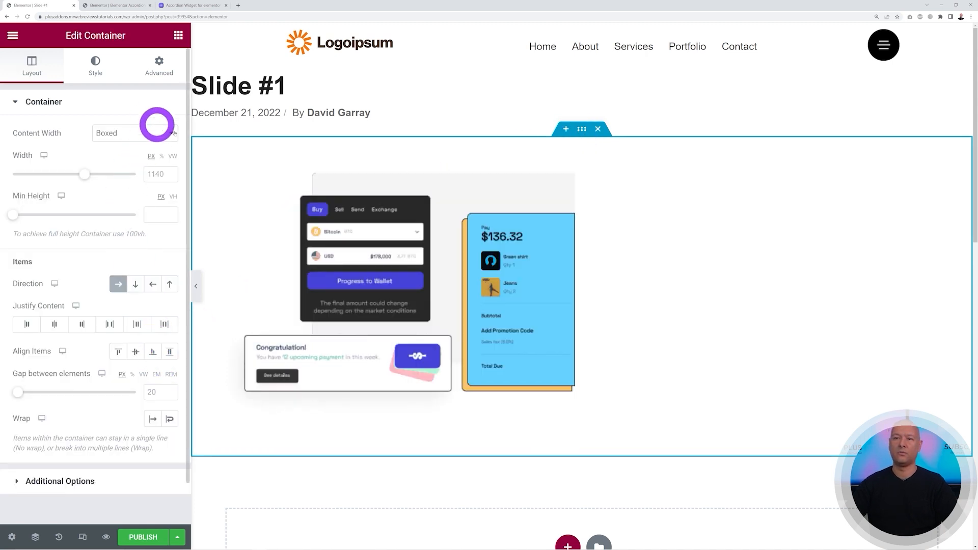
pyautogui.click(56, 324)
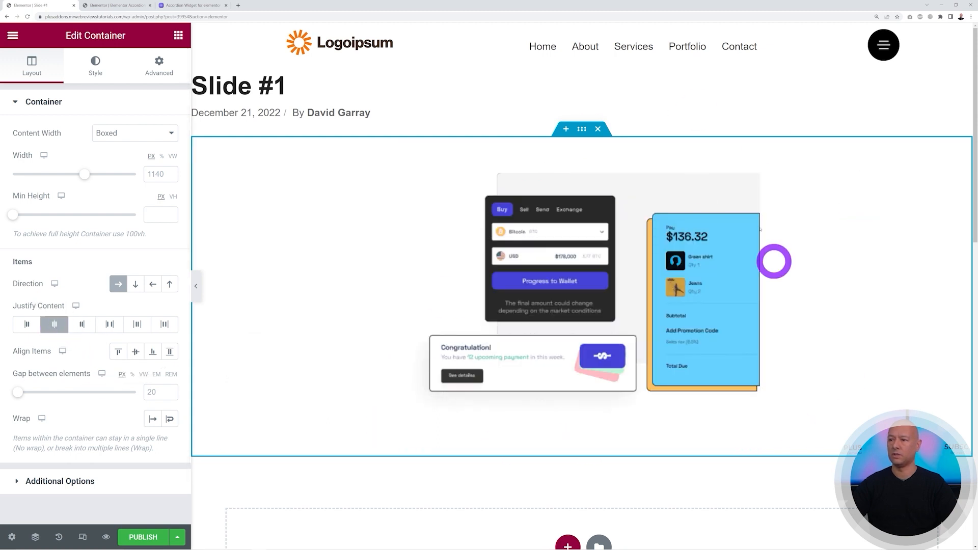
pyautogui.click(148, 535)
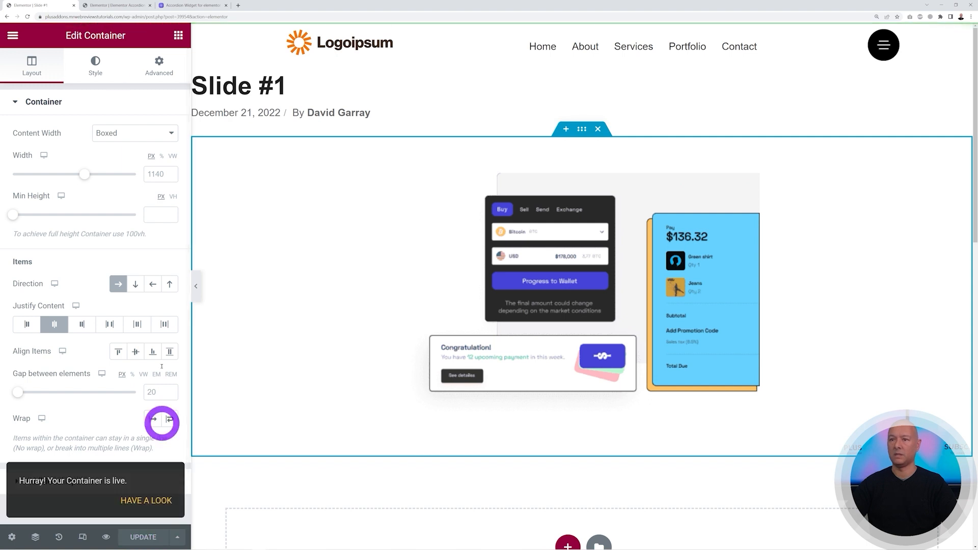
pyautogui.click(12, 36)
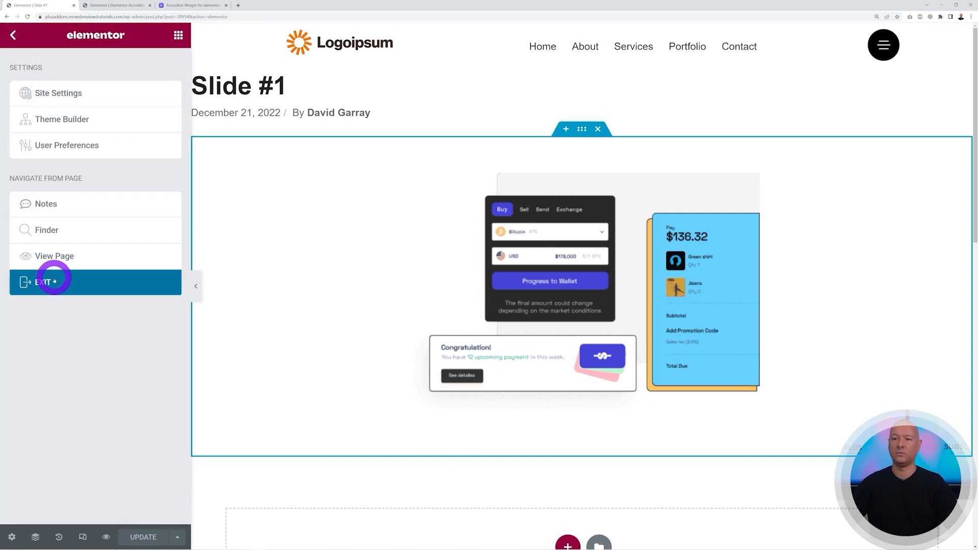
pyautogui.click(89, 290)
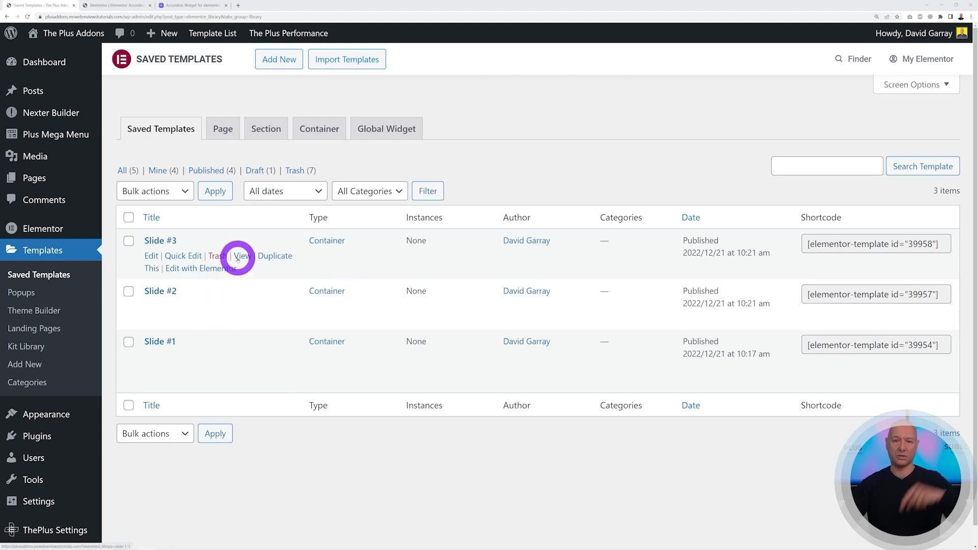
# Return to the accordion page's editor and assign the Slide #1 (container) template to the carousel's first slide.
pyautogui.click(114, 6)
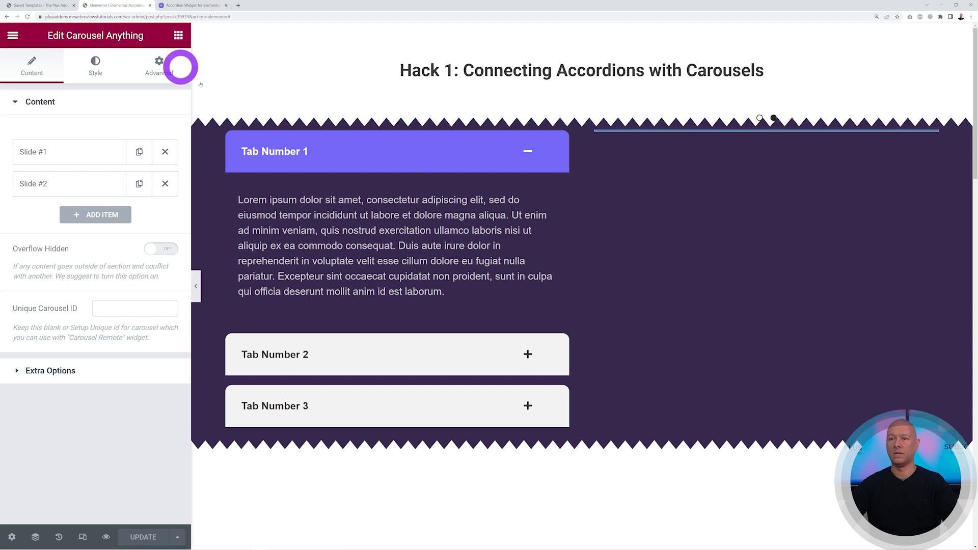
pyautogui.click(43, 152)
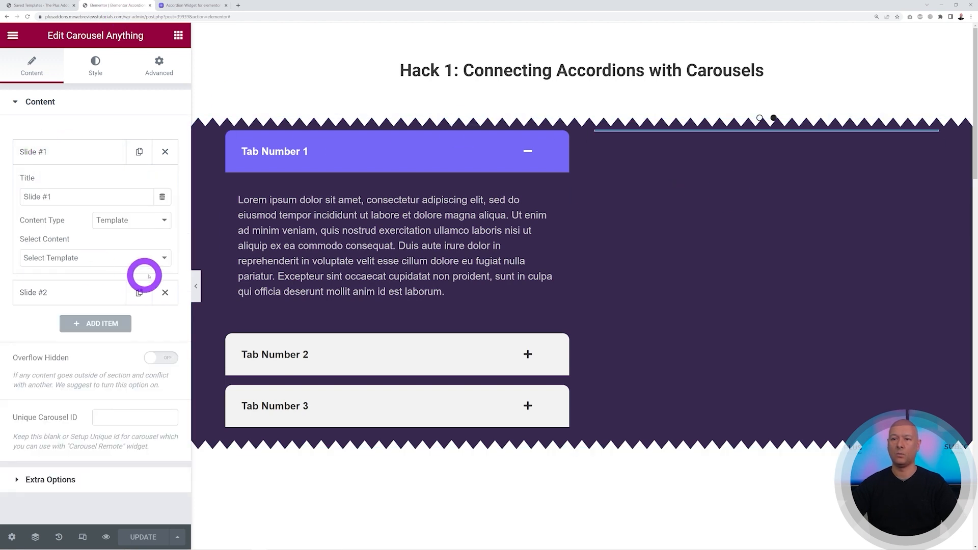
pyautogui.click(142, 260)
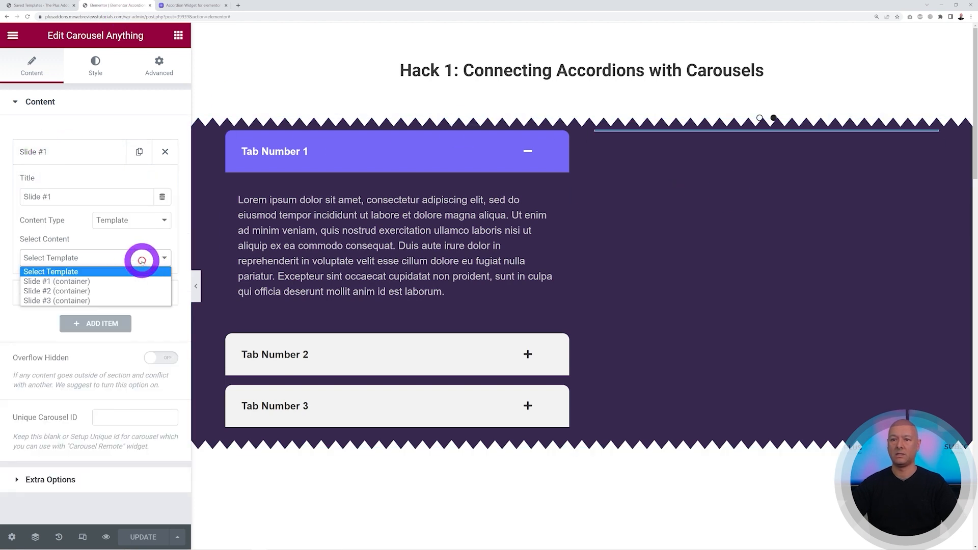
pyautogui.click(98, 281)
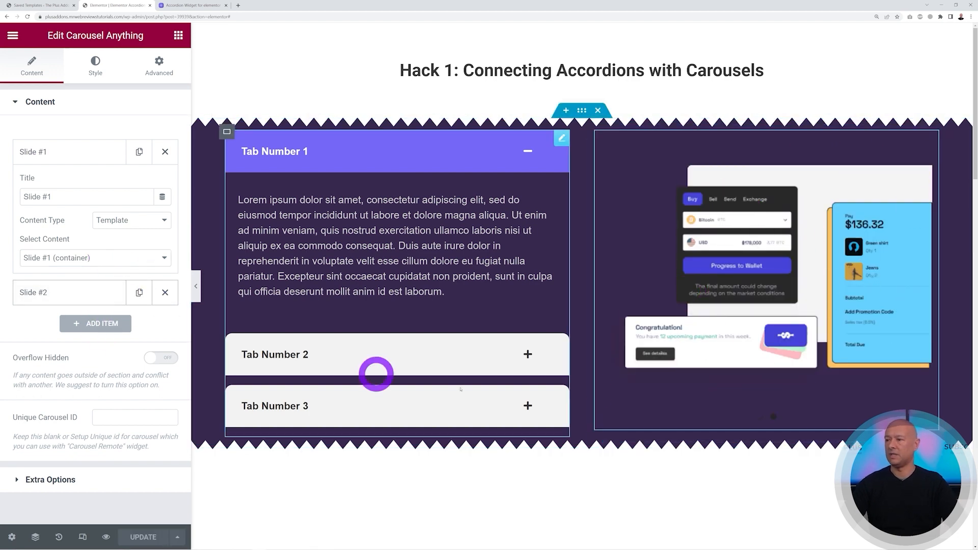
# Remove the default second slide from the carousel and duplicate Slide #1 twice.
pyautogui.click(164, 293)
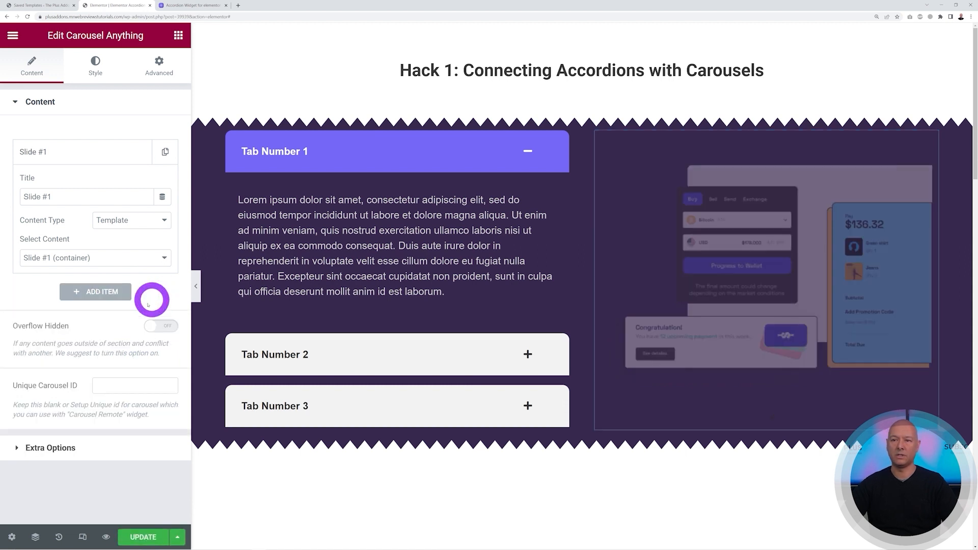
pyautogui.click(165, 151)
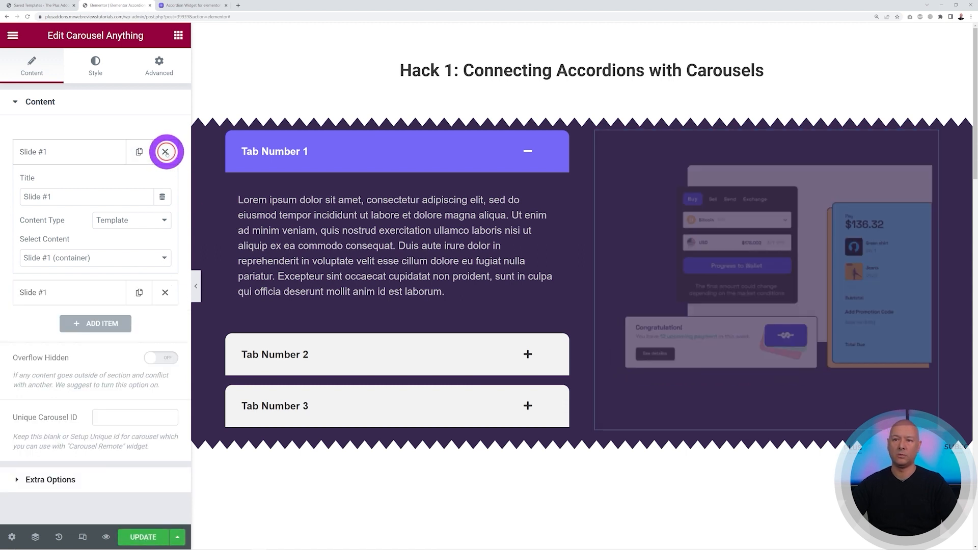
pyautogui.click(140, 151)
# Title the carousel's second slide "Slide #2" and assign the Slide #2 (container) template to it.
pyautogui.click(48, 290)
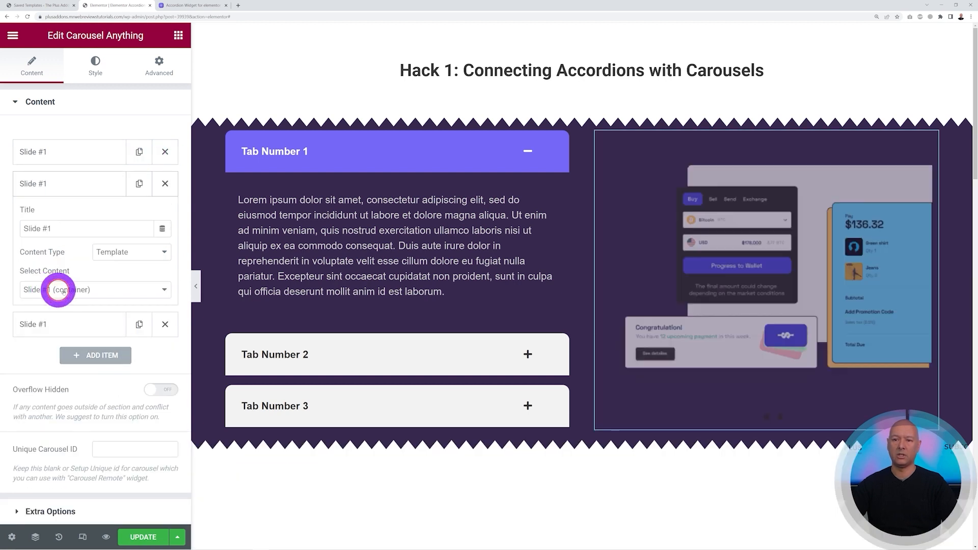
pyautogui.click(50, 231)
pyautogui.press('BackSpace')
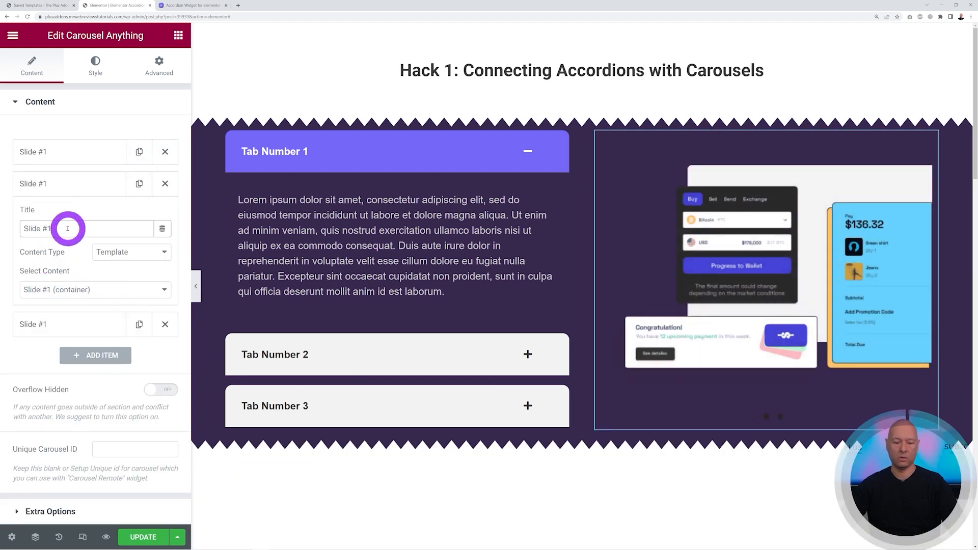
pyautogui.write('2')
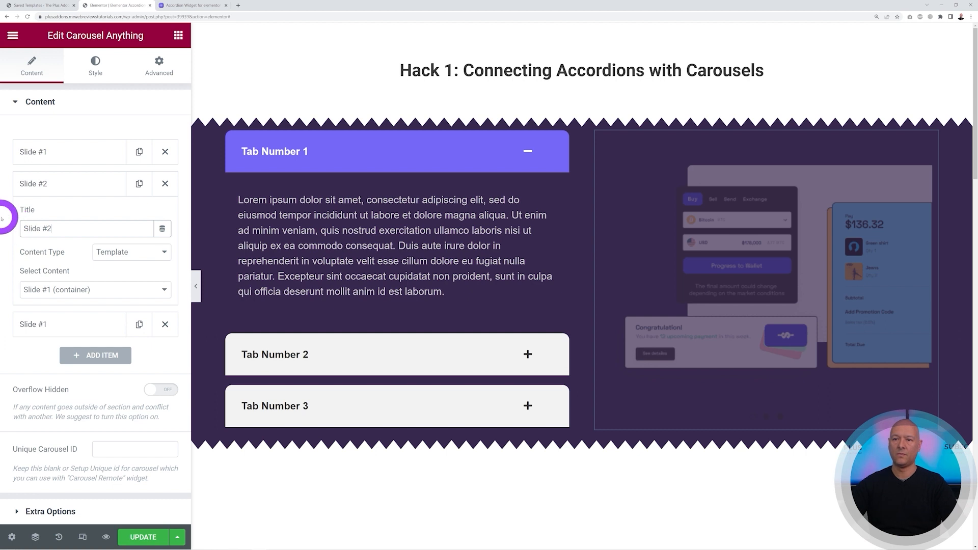
pyautogui.click(148, 290)
pyautogui.click(124, 321)
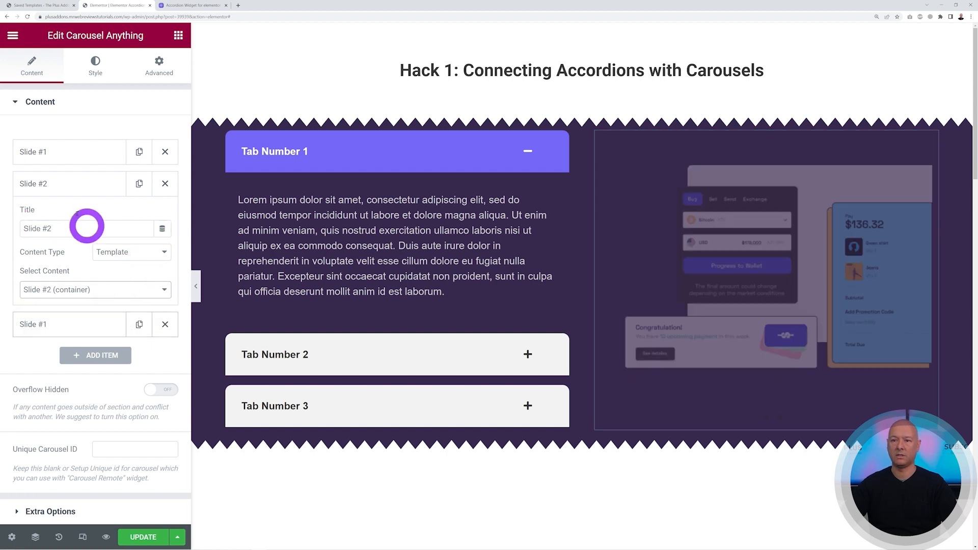
# Title the carousel's third slide "Slide #3" and assign the Slide #3 (container) template to it.
pyautogui.click(48, 183)
pyautogui.click(50, 216)
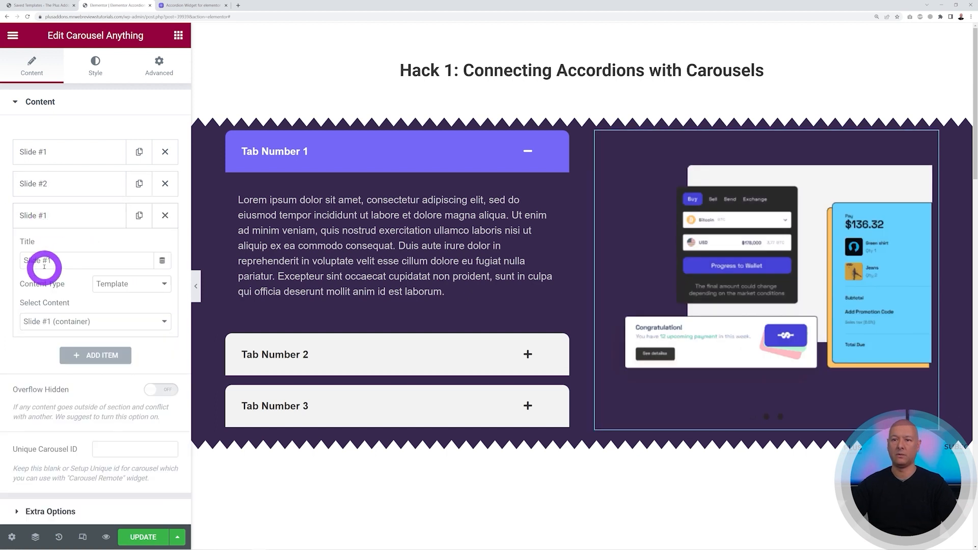
pyautogui.moveTo(48, 260); pyautogui.dragTo(85, 262)
pyautogui.write('3')
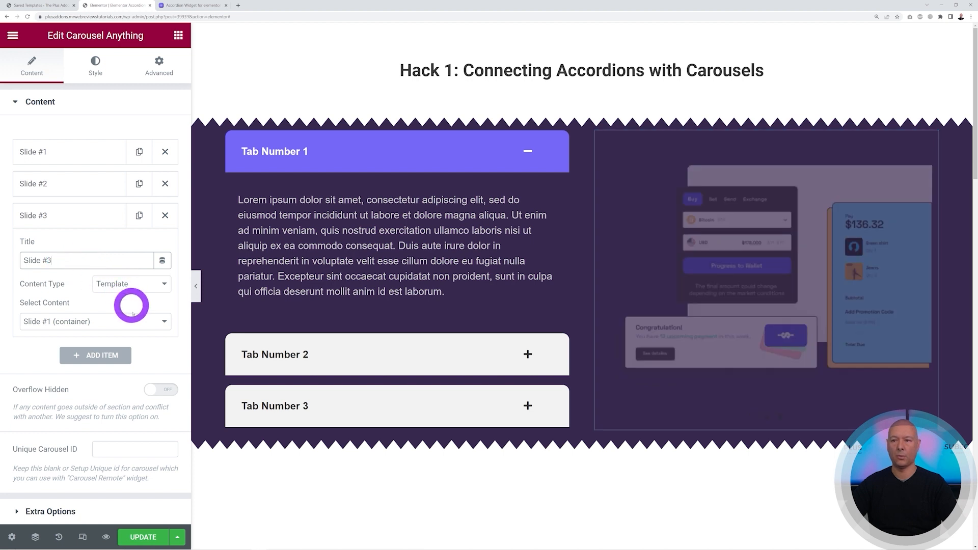
pyautogui.click(137, 321)
pyautogui.click(110, 364)
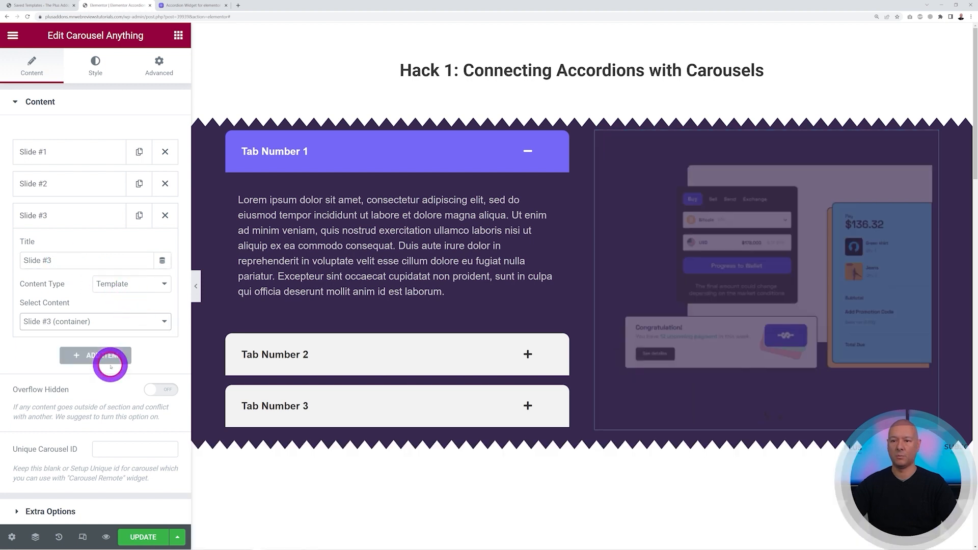
pyautogui.click(56, 215)
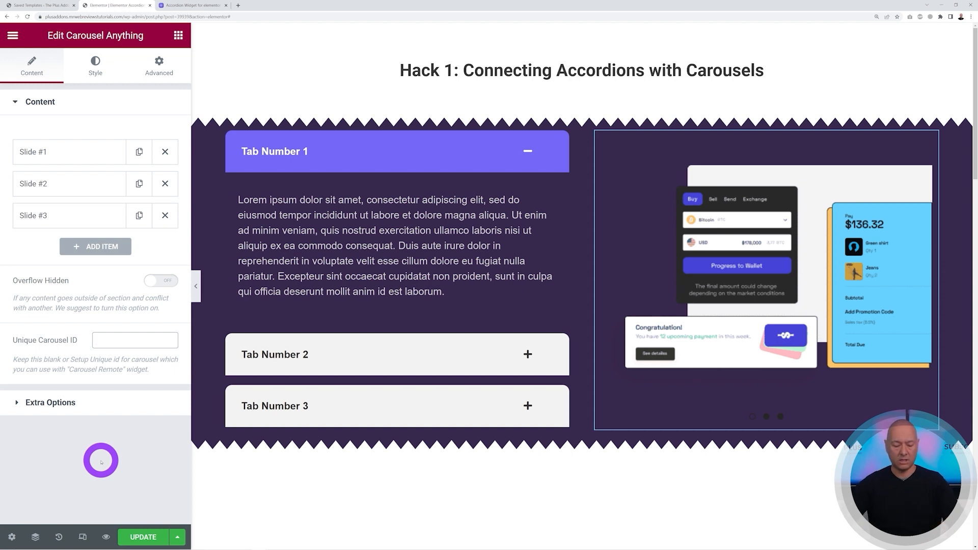
# Set the carousel's unique ID to accordion_slider and copy that ID.
pyautogui.write('accordion_slider')
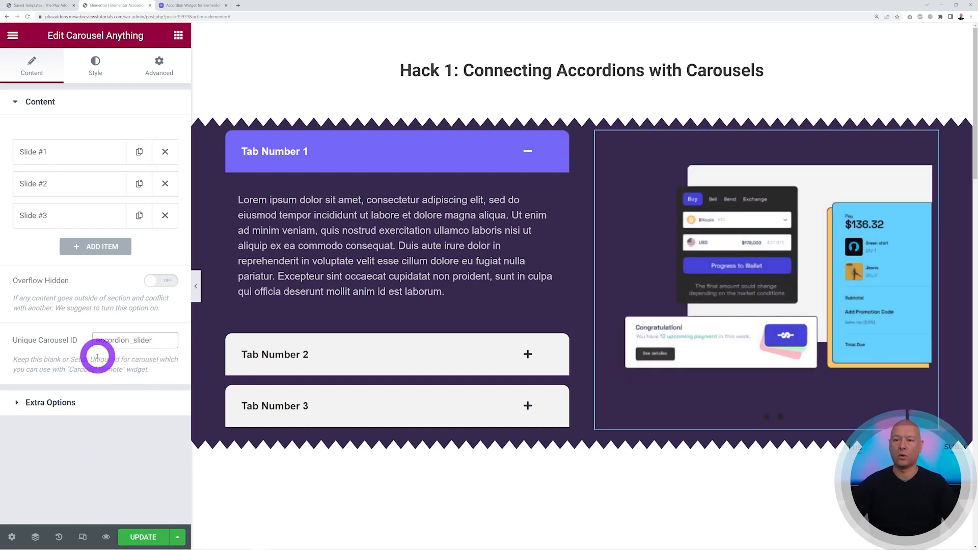
pyautogui.moveTo(155, 340); pyautogui.dragTo(84, 340)
pyautogui.hotkey('ctrl', 'c')
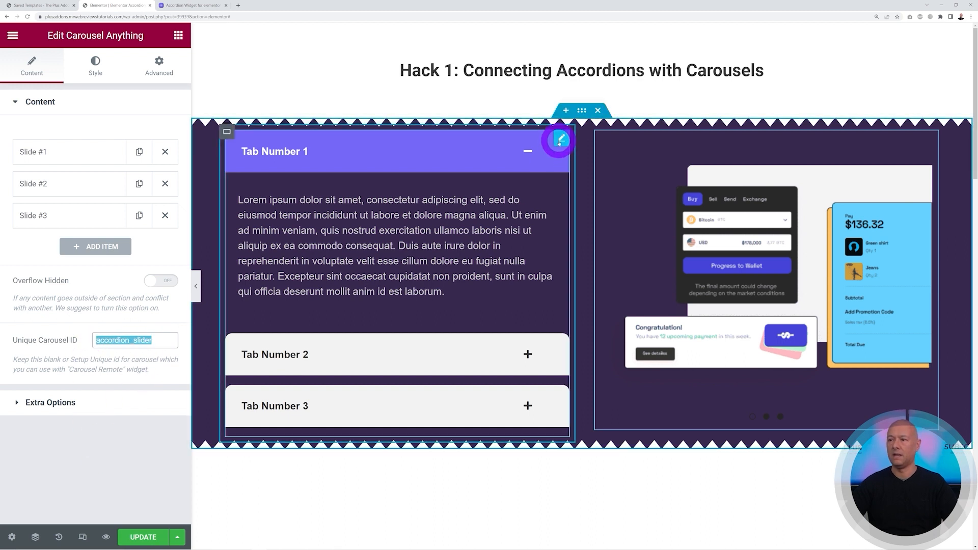
# Paste accordion_slider as the Carousel Connection ID in the accordion widget's special options.
pyautogui.click(561, 140)
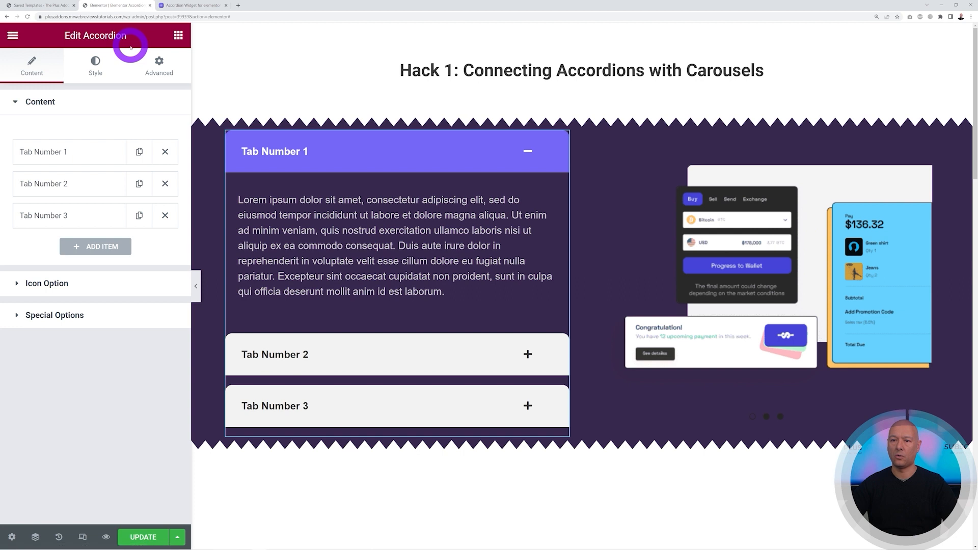
pyautogui.click(68, 315)
pyautogui.scroll(-4, 77, 336)
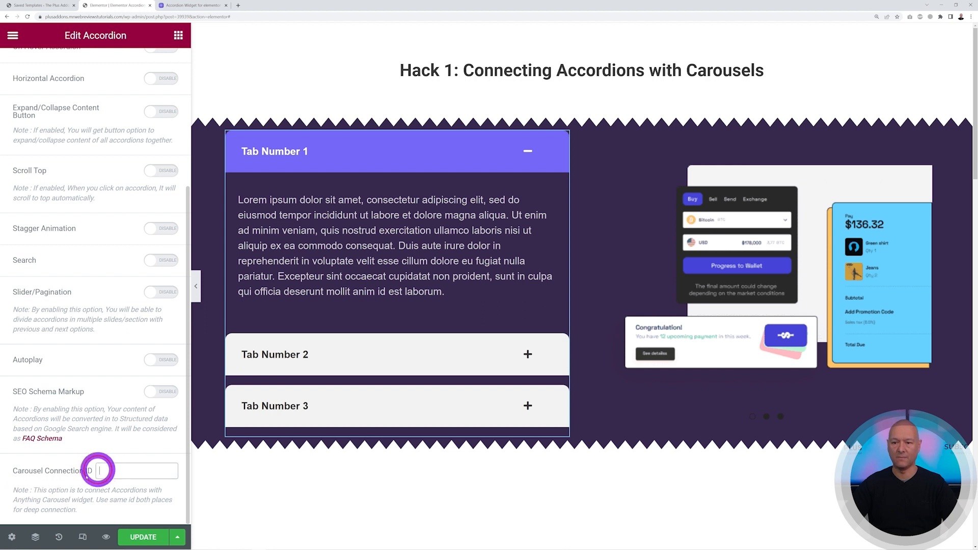
pyautogui.hotkey('ctrl', 'v')
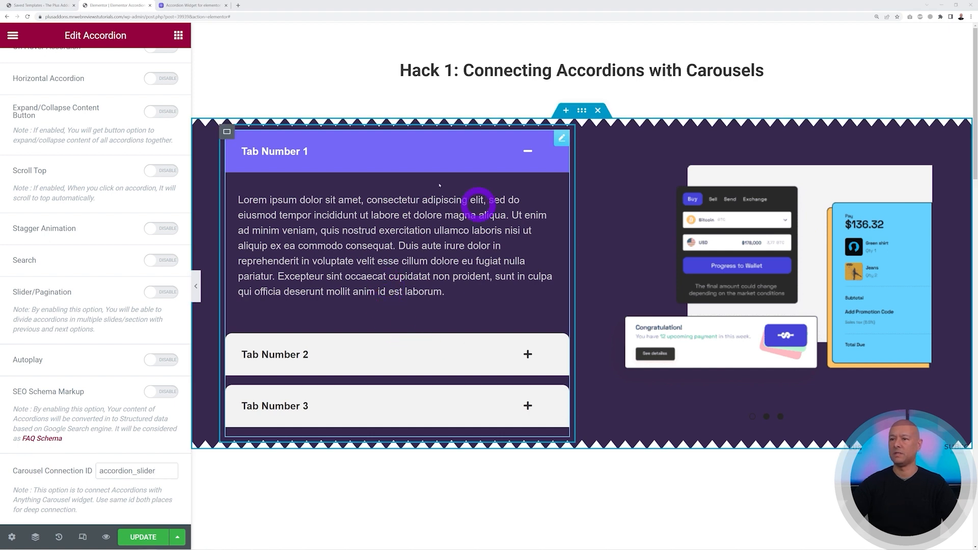
# Test the connection by opening accordion tabs 2 and 3, returning through tab 2 to tab 1.
pyautogui.click(305, 354)
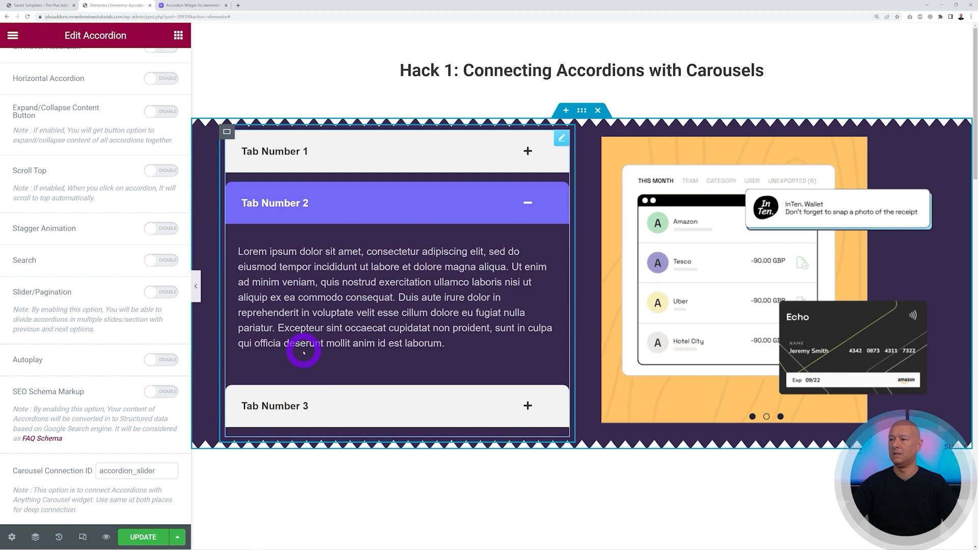
pyautogui.click(321, 406)
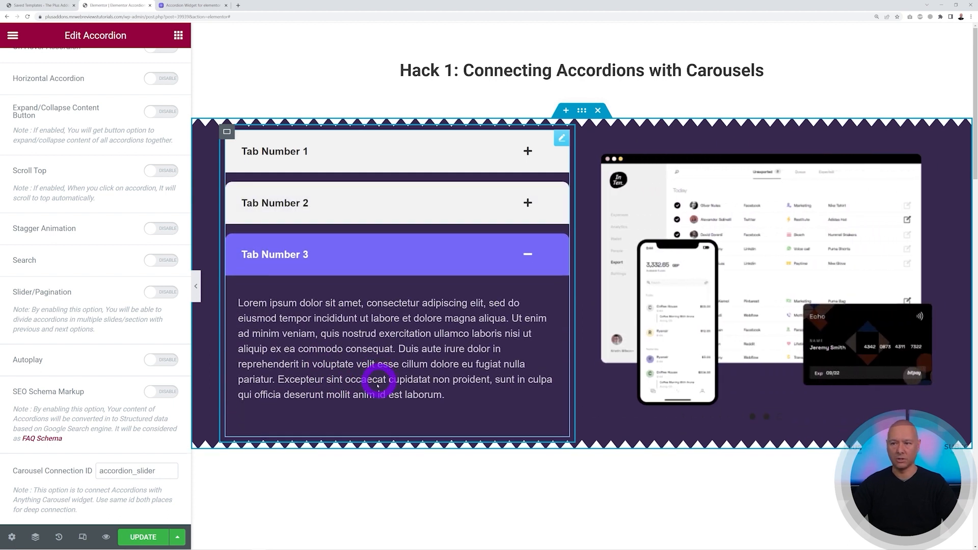
pyautogui.click(338, 204)
pyautogui.click(315, 157)
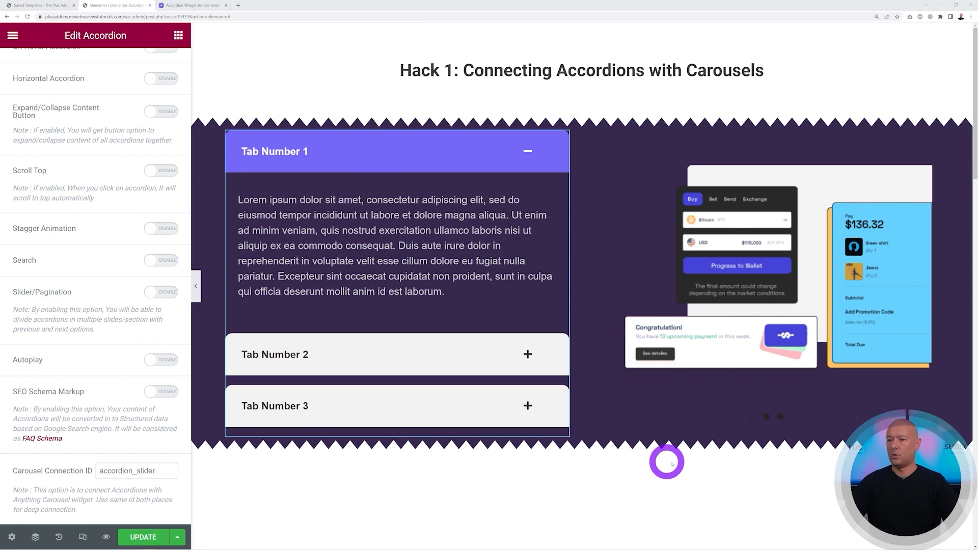
# Test the connection from the carousel by switching to its second and third slides with the pagination dots.
pyautogui.click(783, 268)
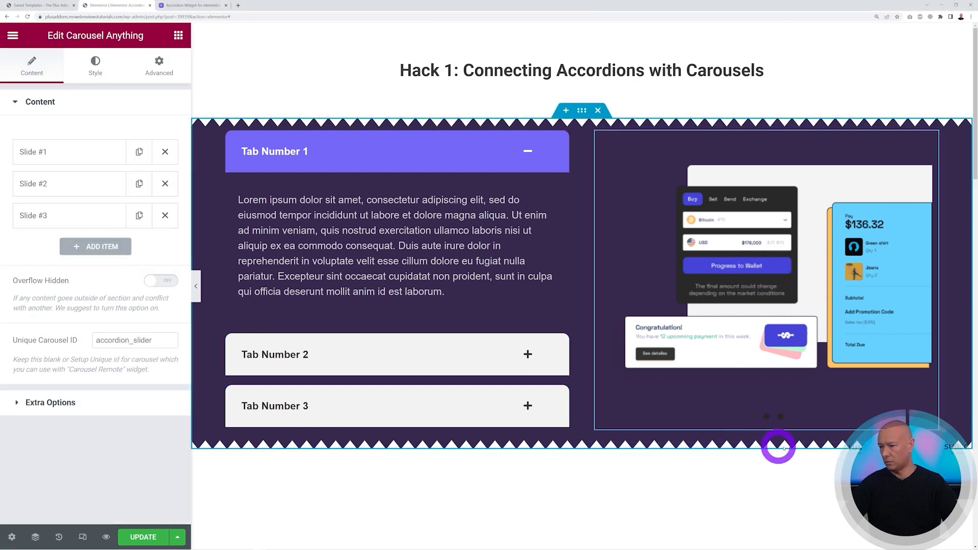
pyautogui.click(766, 418)
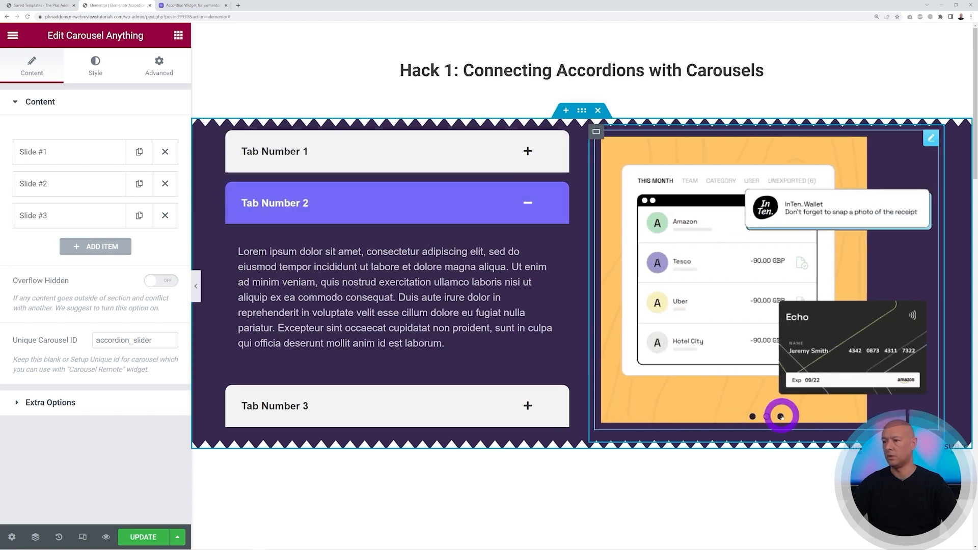
pyautogui.click(781, 416)
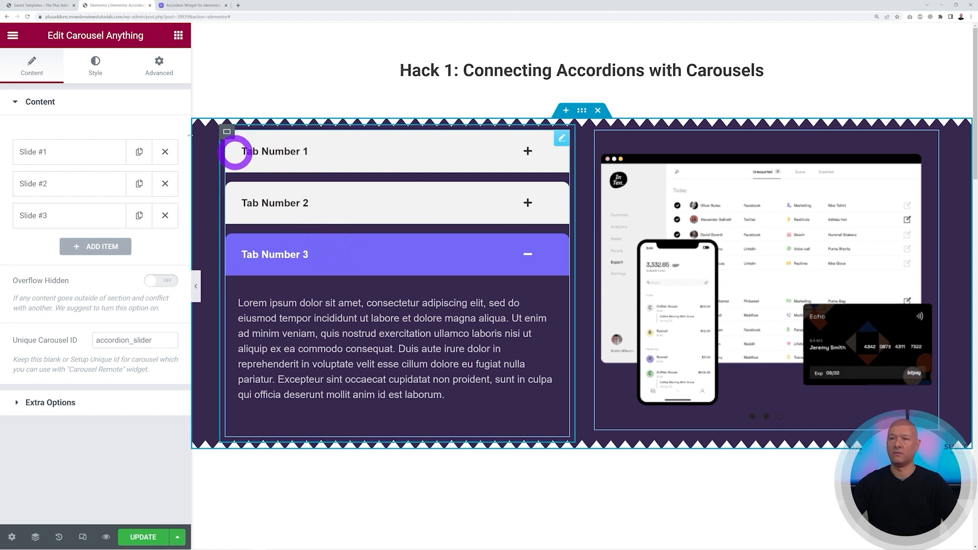
# Check the carousel's drag behaviour and turn off Show Dots in its style options.
pyautogui.click(94, 72)
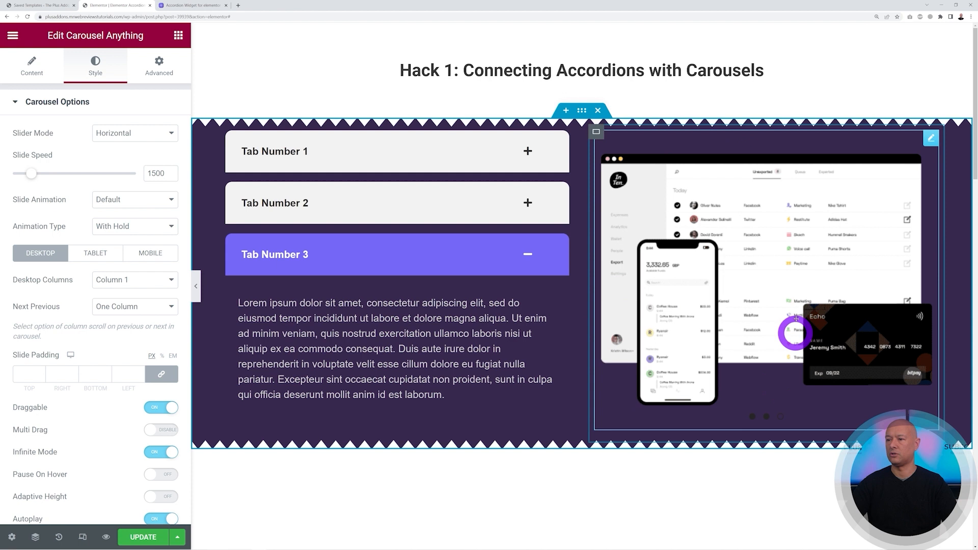
pyautogui.scroll(-2, 95, 331)
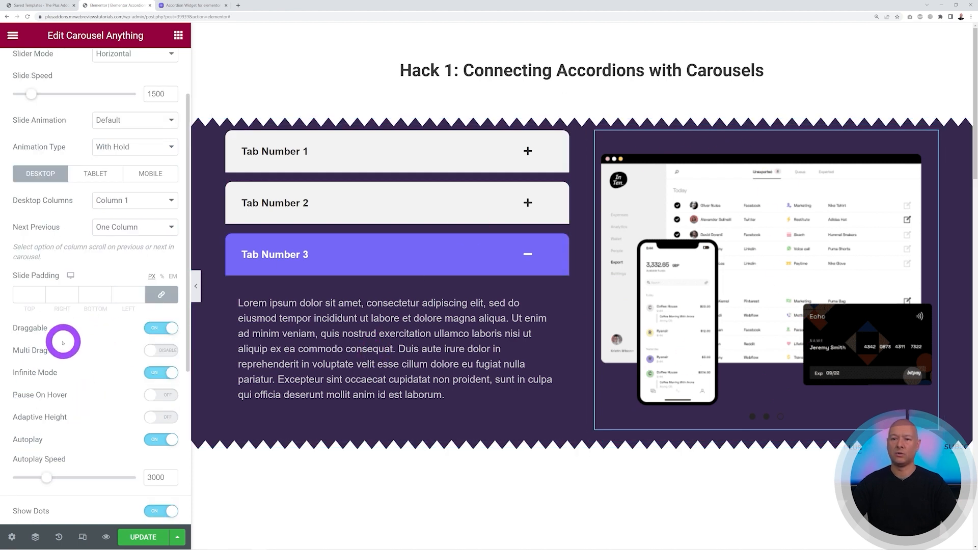
pyautogui.moveTo(825, 289); pyautogui.dragTo(655, 291)
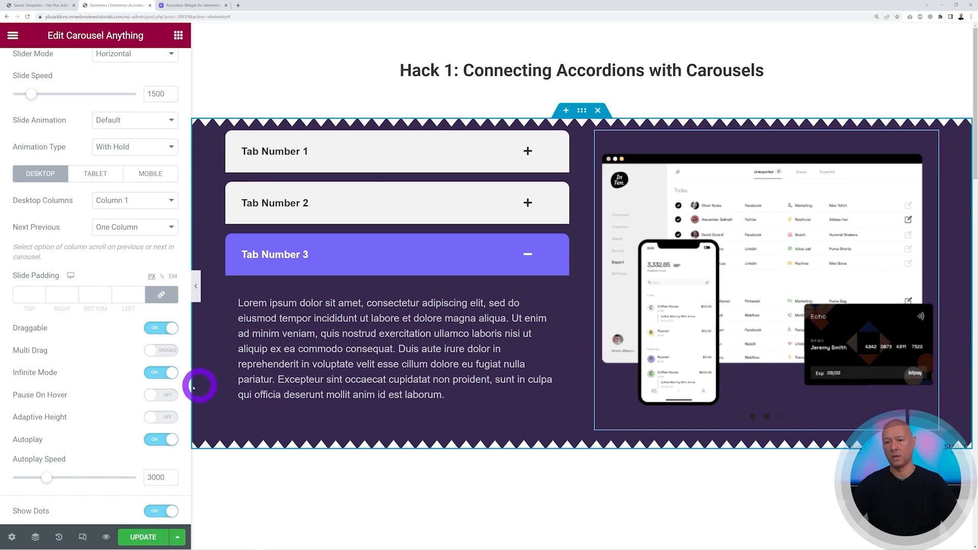
pyautogui.scroll(-2, 90, 379)
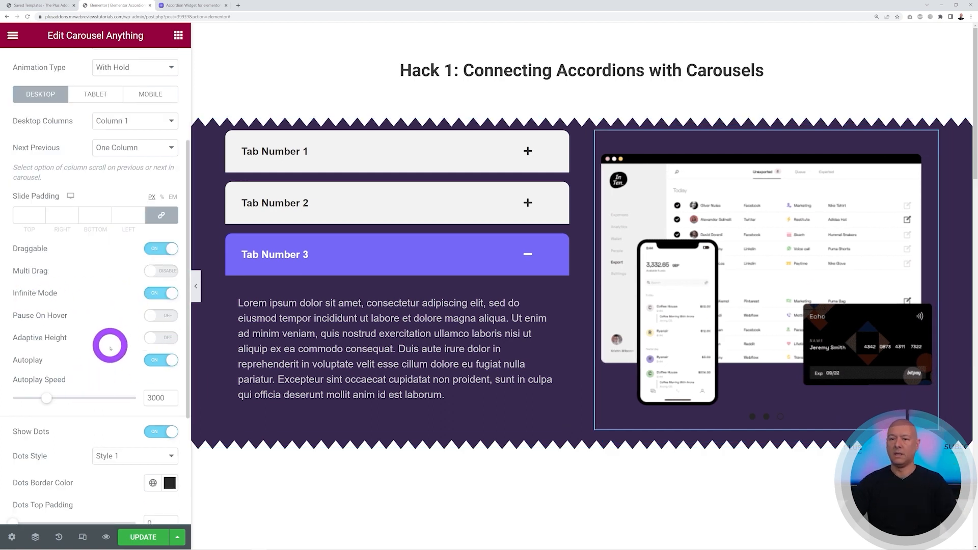
pyautogui.scroll(-2, 100, 329)
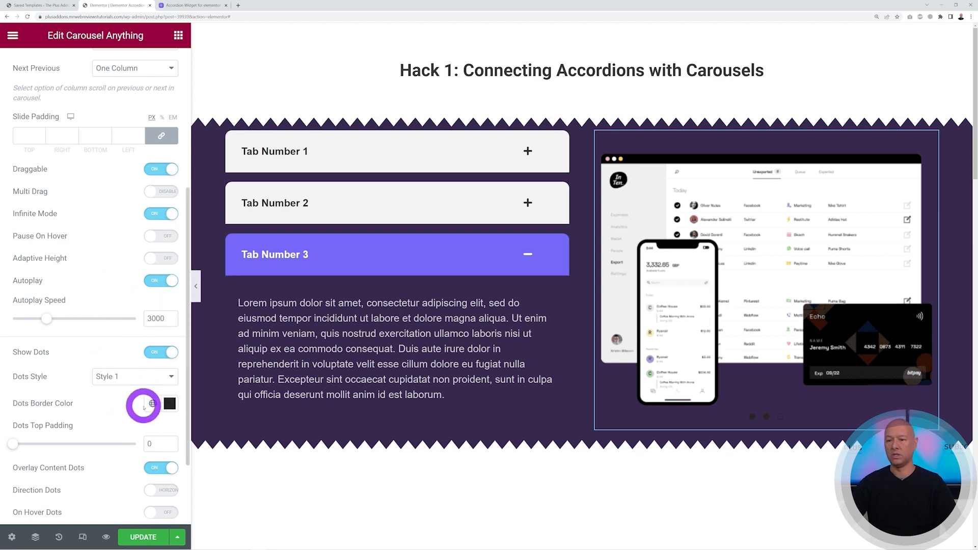
pyautogui.click(169, 353)
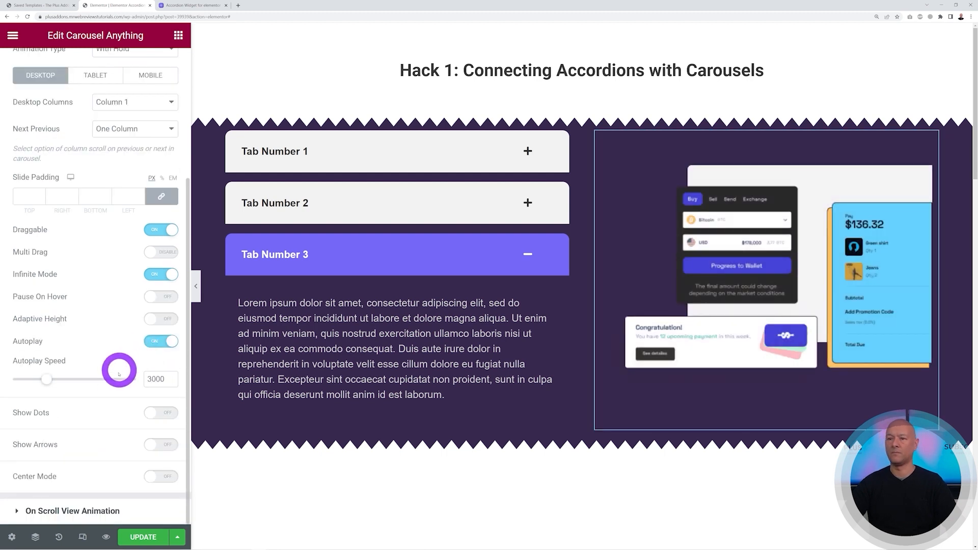
pyautogui.scroll(4, 111, 398)
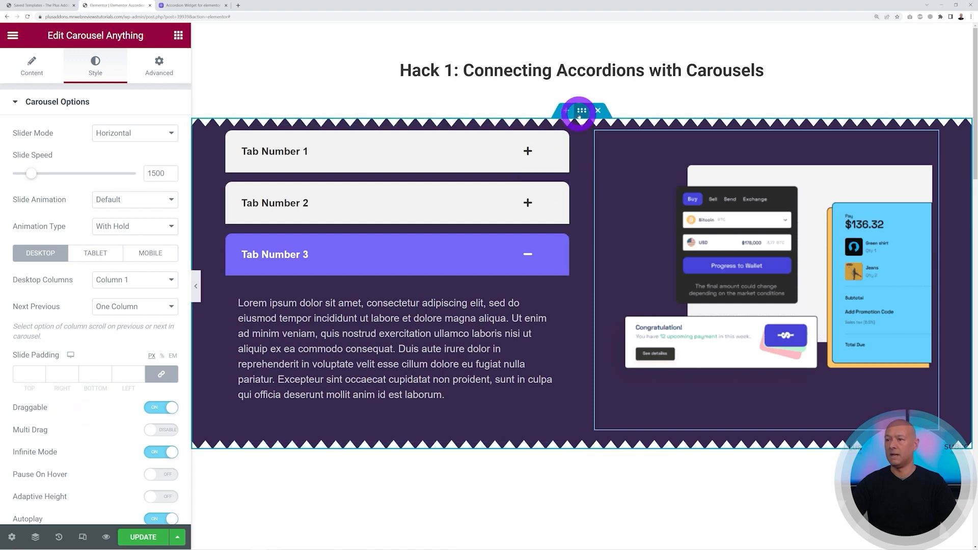
# Unlink the outer container's padding values and set 50 px at the top and 20 px at the bottom.
pyautogui.click(581, 111)
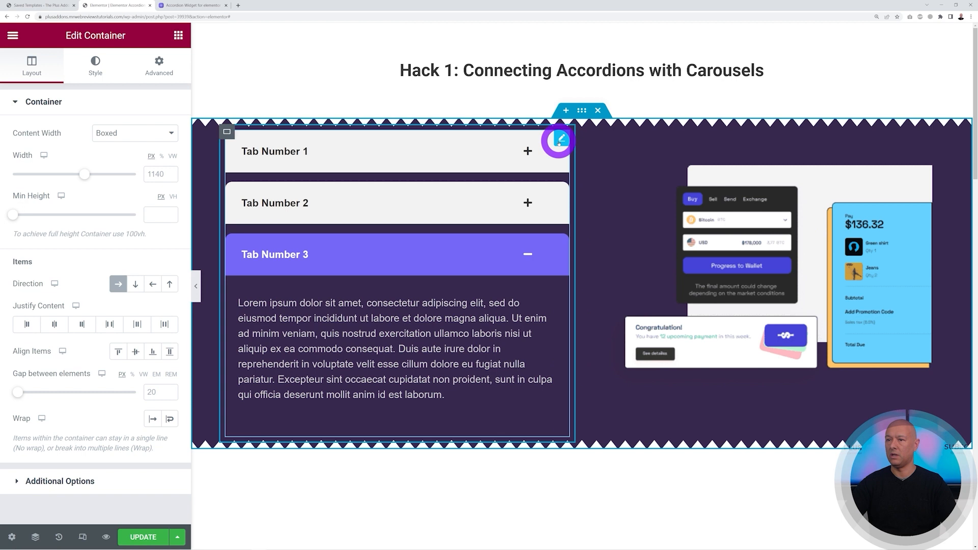
pyautogui.click(162, 68)
pyautogui.click(161, 199)
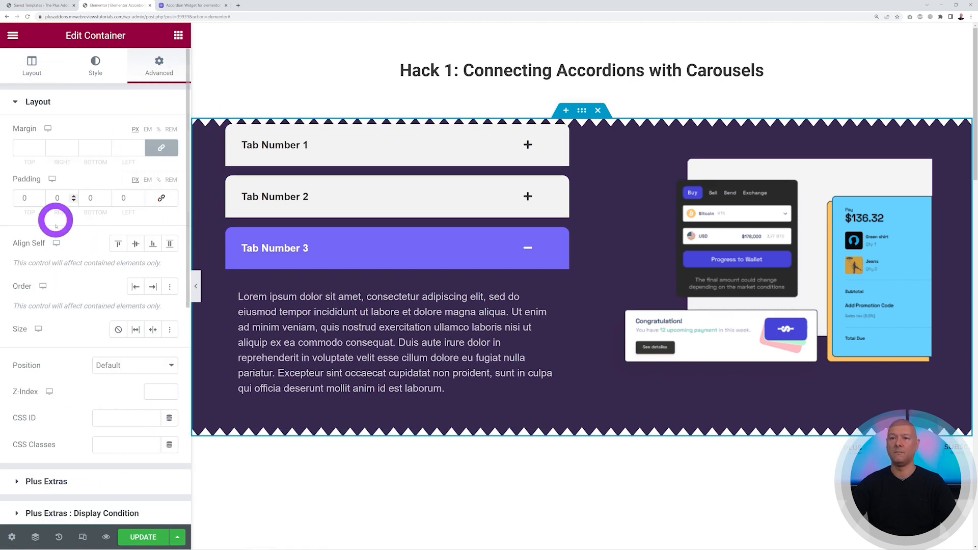
pyautogui.click(14, 199)
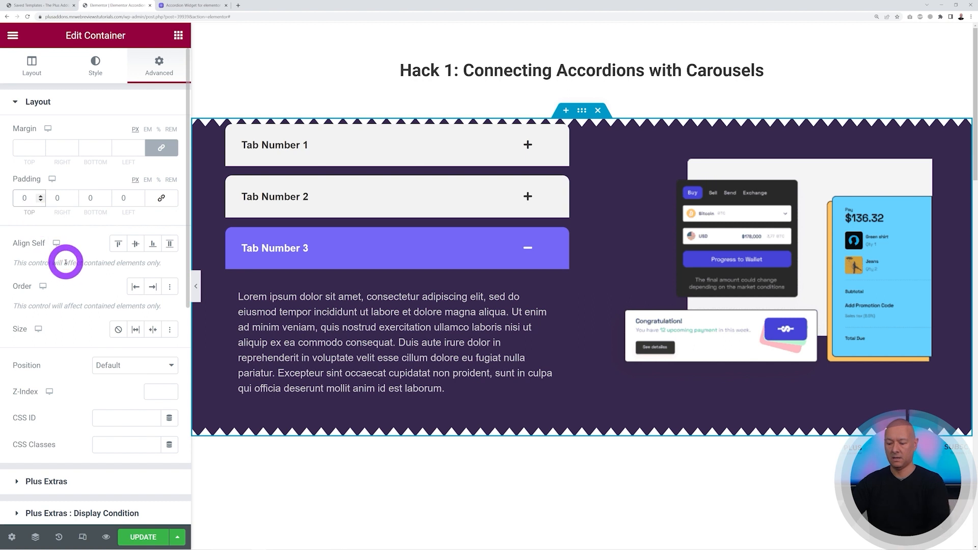
pyautogui.write('5')
pyautogui.click(91, 198)
pyautogui.write('50')
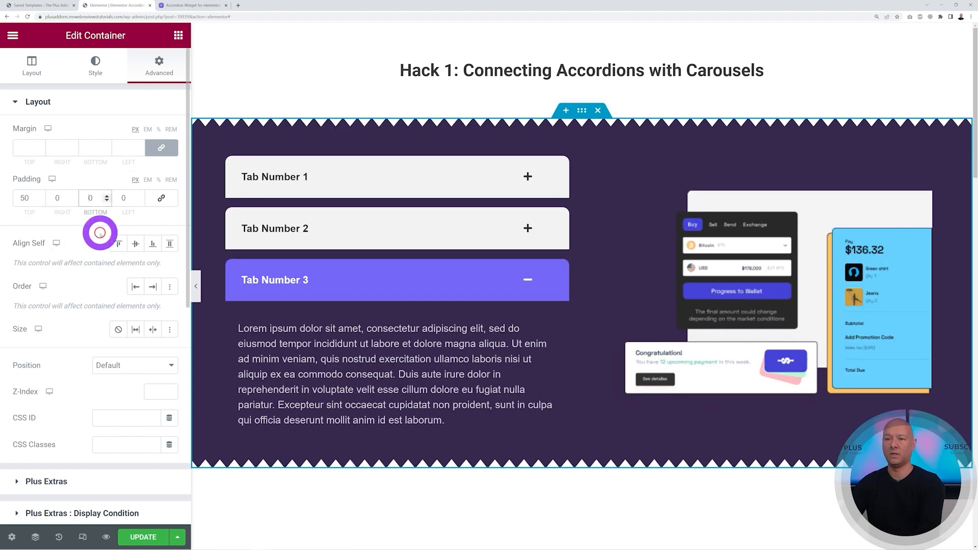
pyautogui.doubleClick(88, 199)
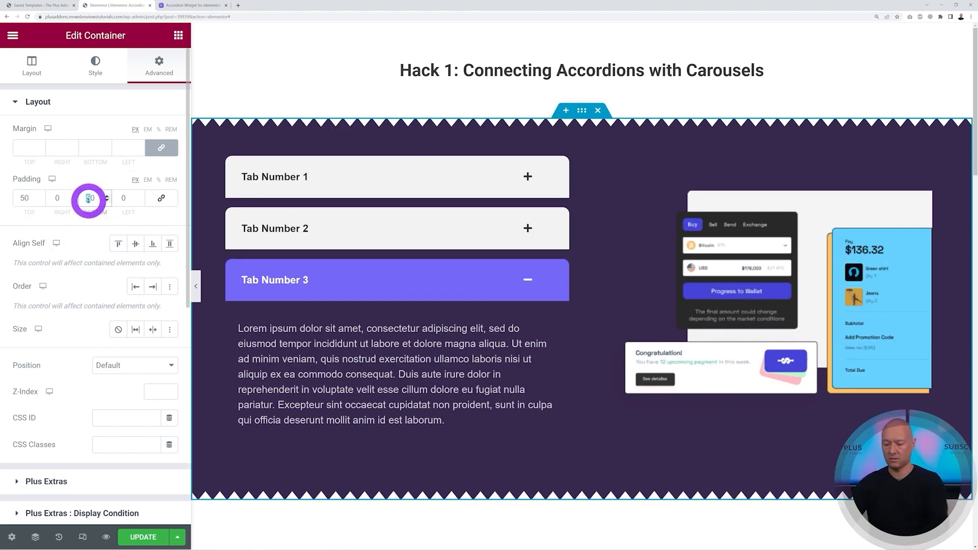
pyautogui.write('20')
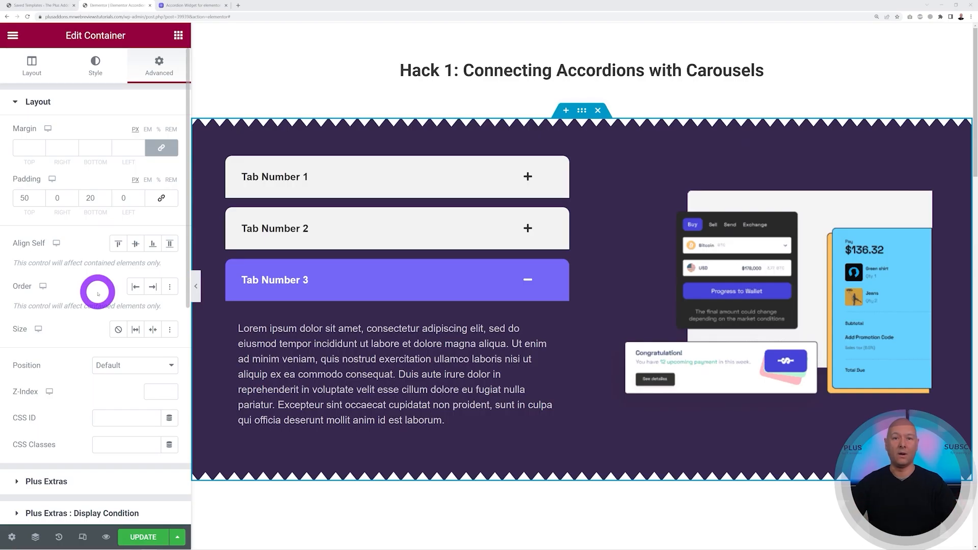
# Search the Hack 2 accordion for "dummy", review the matching items, and clear the search text.
pyautogui.scroll(-10, 818, 350)
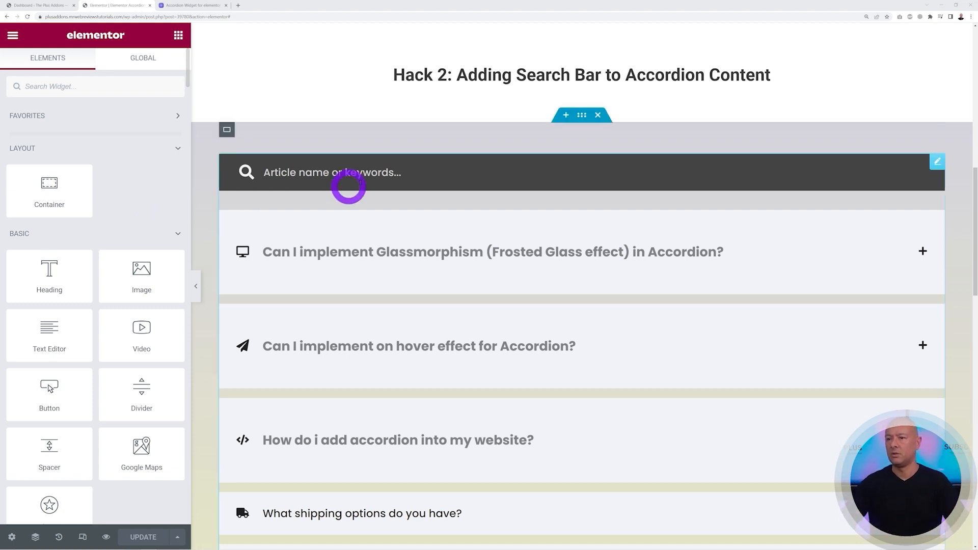
pyautogui.click(419, 174)
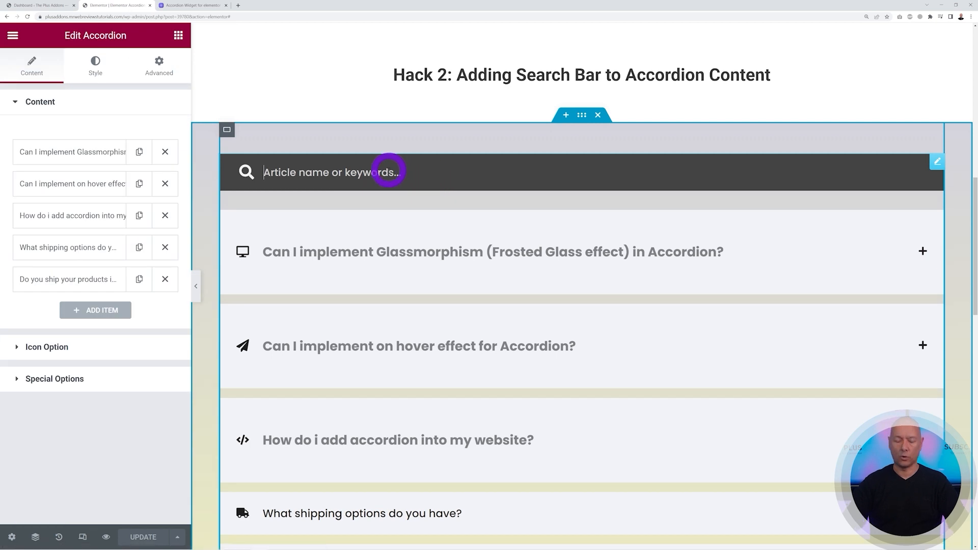
pyautogui.write('dummy')
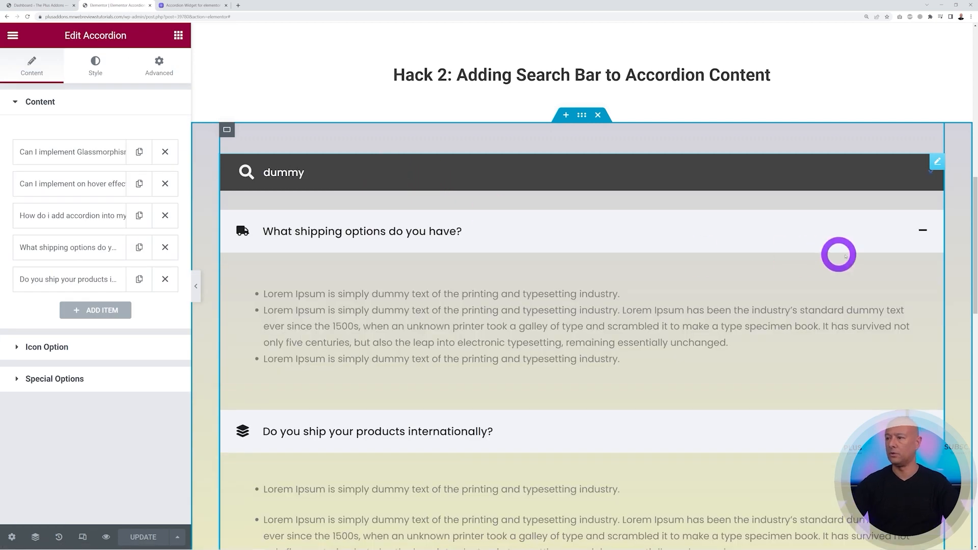
pyautogui.scroll(-2, 960, 236)
pyautogui.scroll(-4, 797, 429)
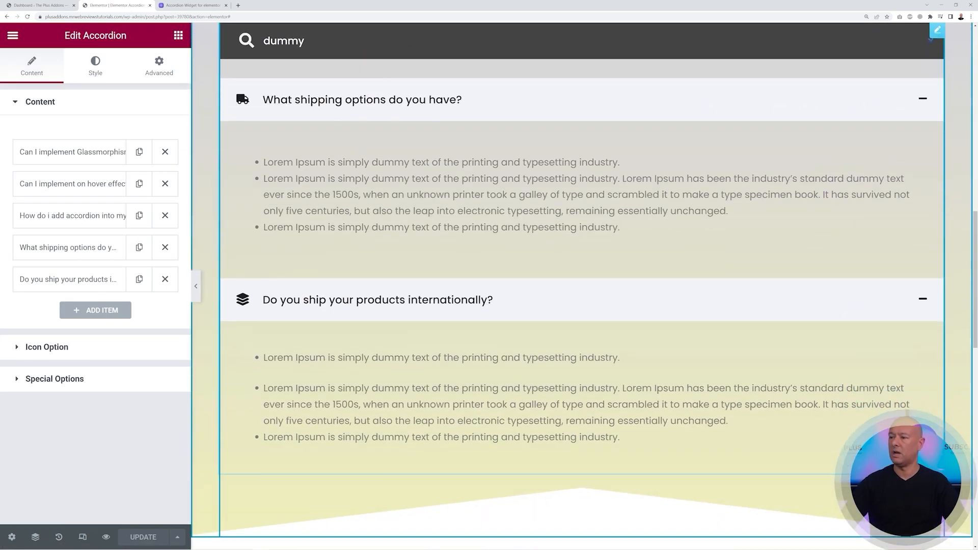
pyautogui.scroll(4, 760, 178)
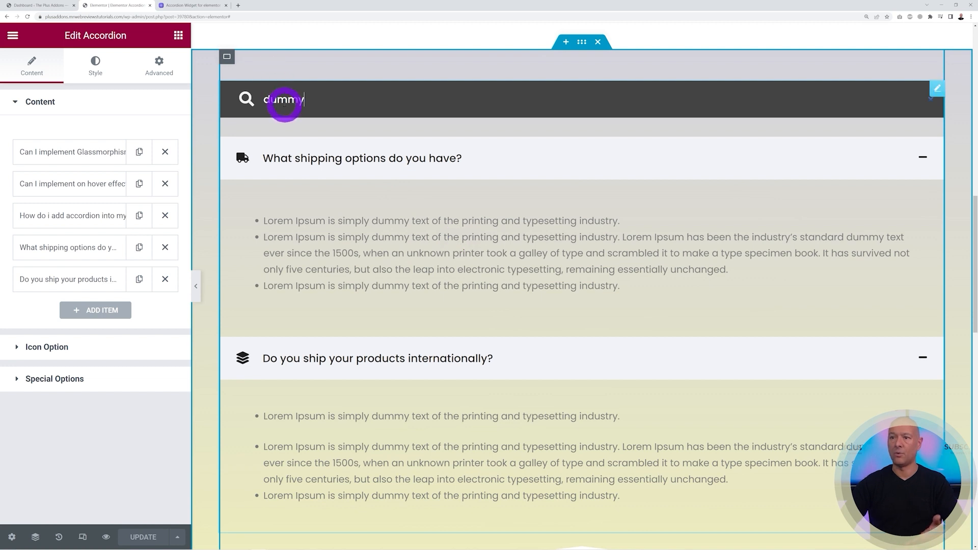
pyautogui.press('BackSpace')
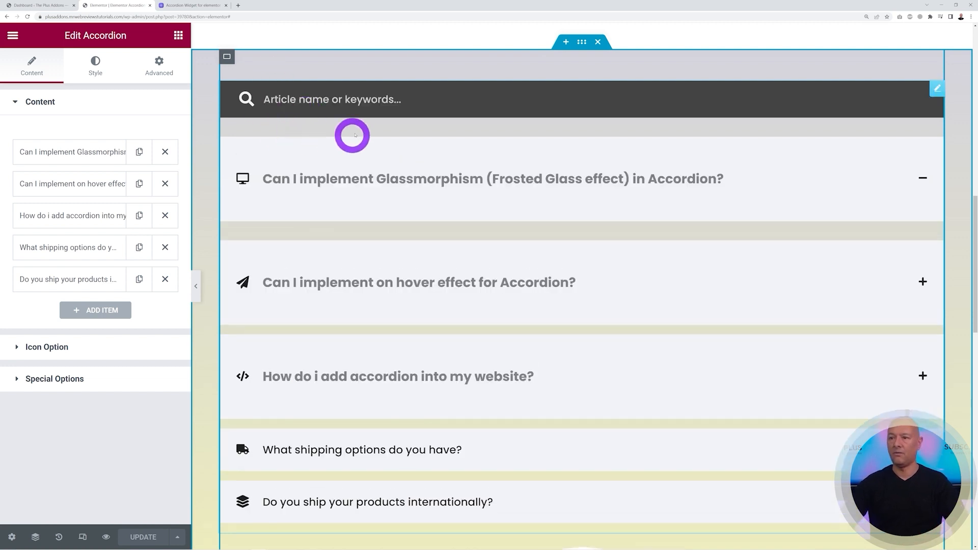
# Search the Hack 2 accordion for "the", look through the matching items, and clear the search text.
pyautogui.write('the')
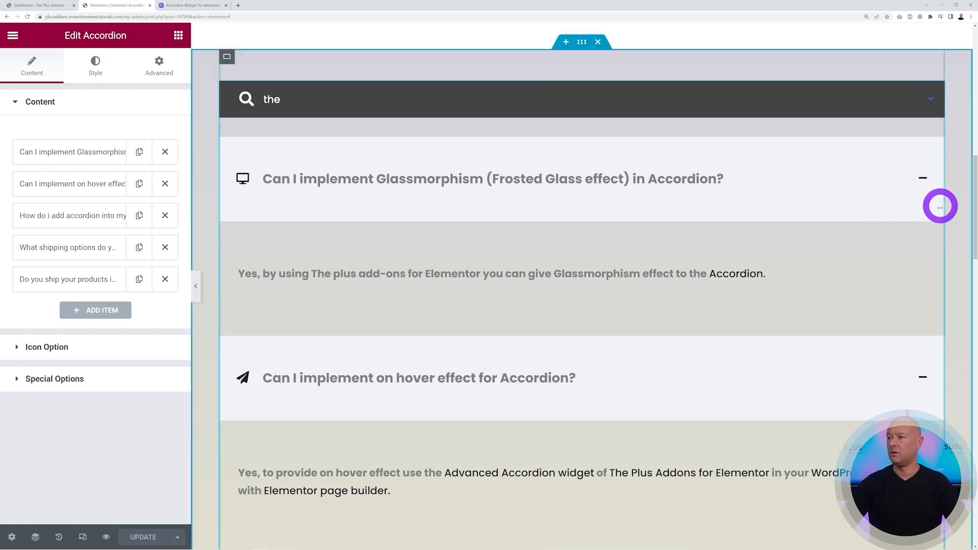
pyautogui.scroll(-10, 938, 206)
pyautogui.scroll(-6, 920, 353)
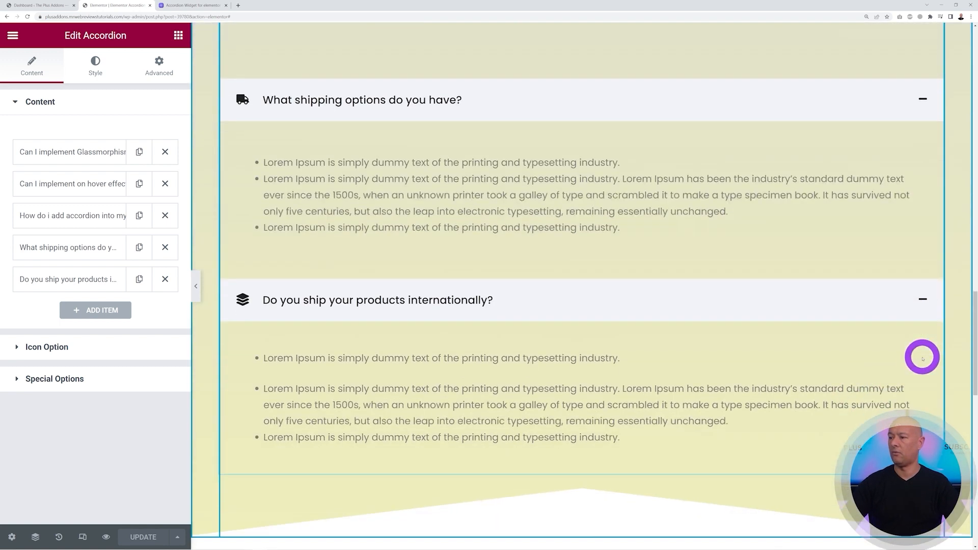
pyautogui.scroll(5, 918, 362)
pyautogui.scroll(7, 925, 363)
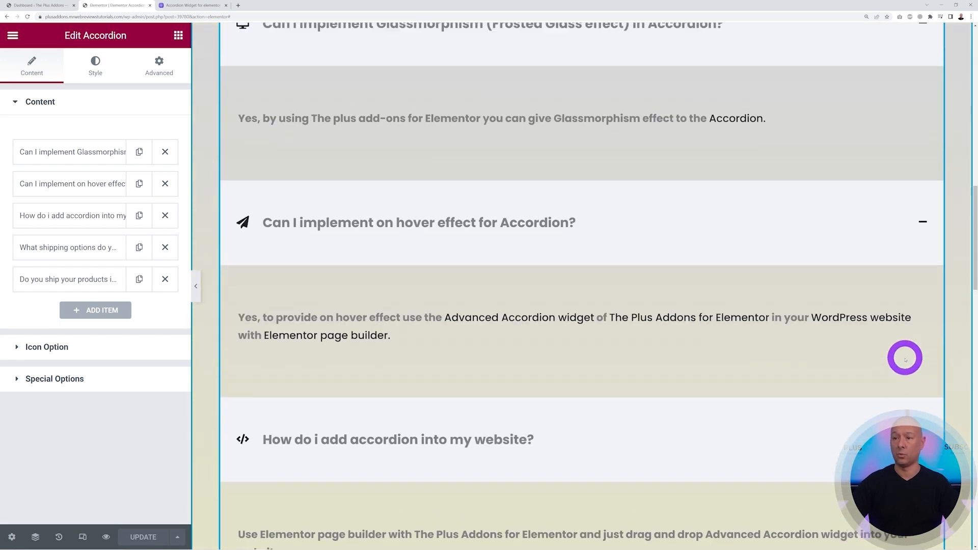
pyautogui.scroll(6, 774, 383)
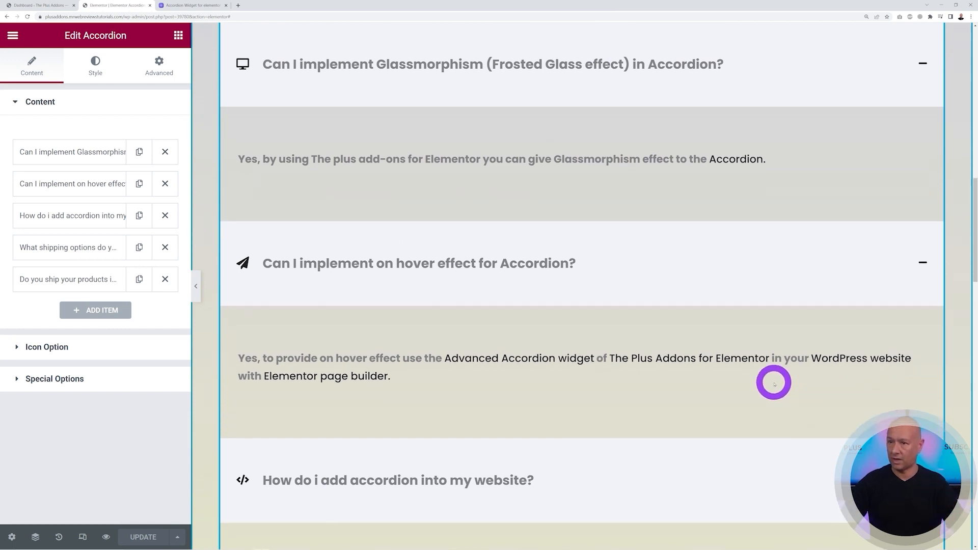
pyautogui.press('BackSpace')
pyautogui.press('BackSpace')
pyautogui.press('BackSpace')
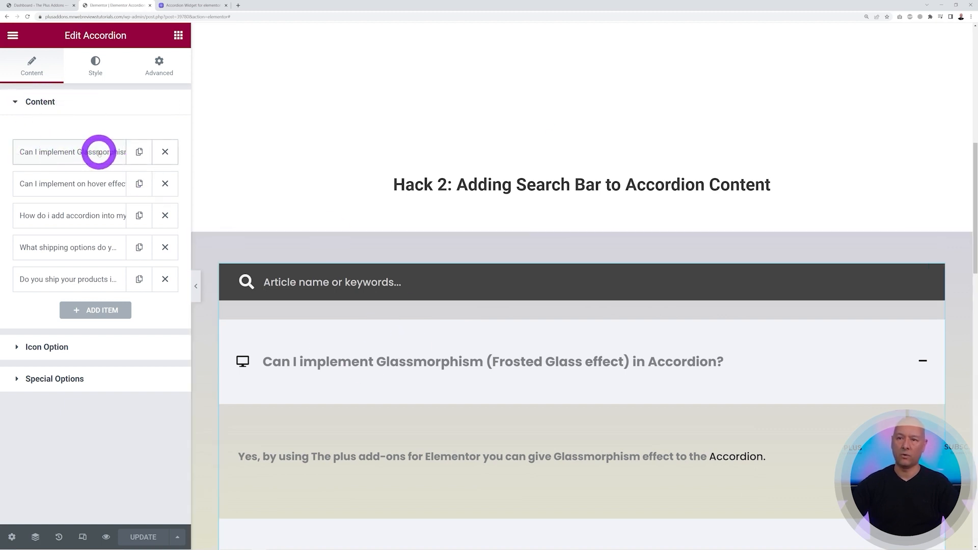
# Review the first accordion item's content settings, close them, and open the special options to view the search settings.
pyautogui.click(26, 162)
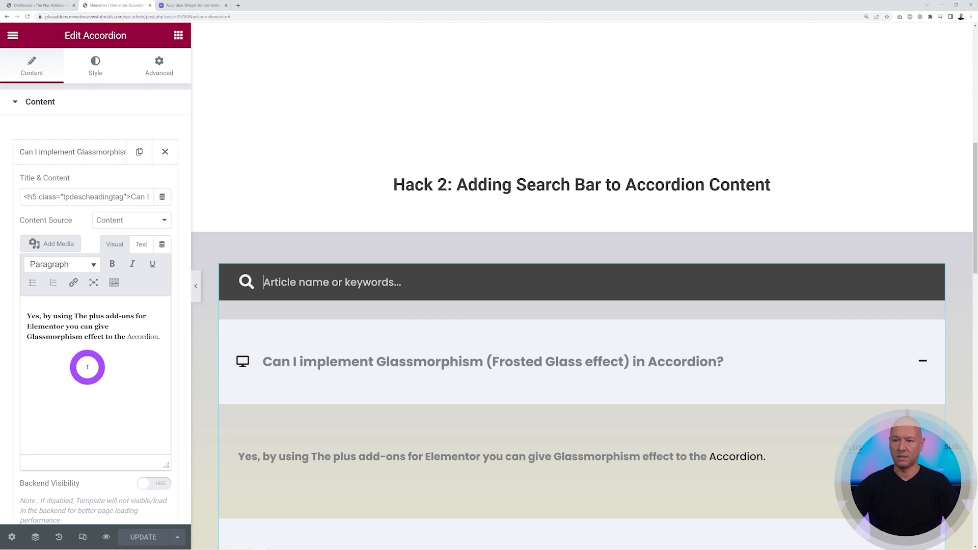
pyautogui.click(33, 152)
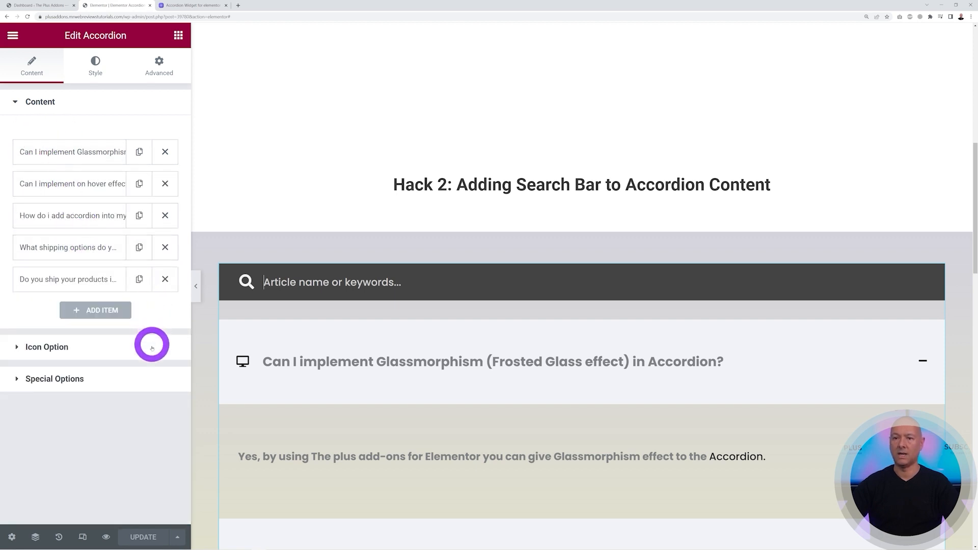
pyautogui.click(69, 381)
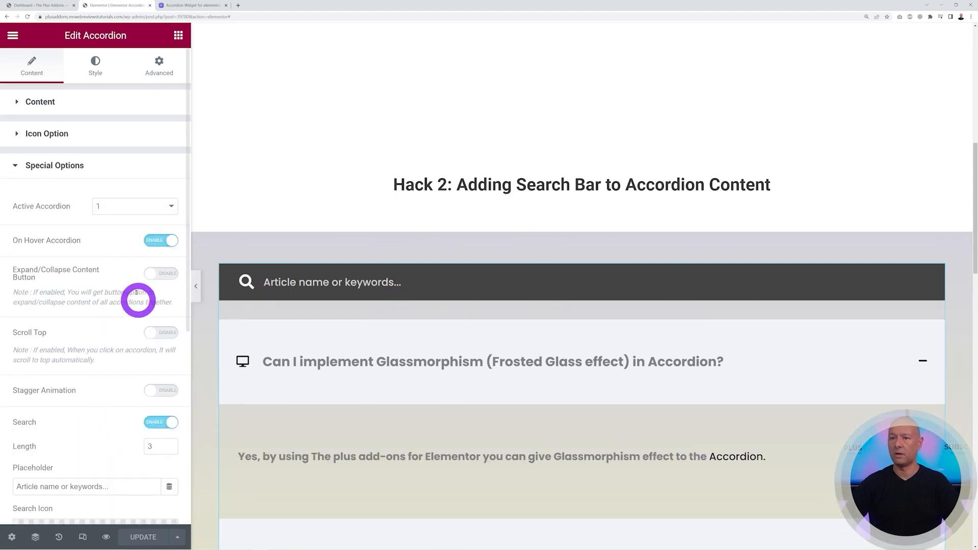
pyautogui.scroll(-2, 131, 277)
pyautogui.scroll(-2, 109, 419)
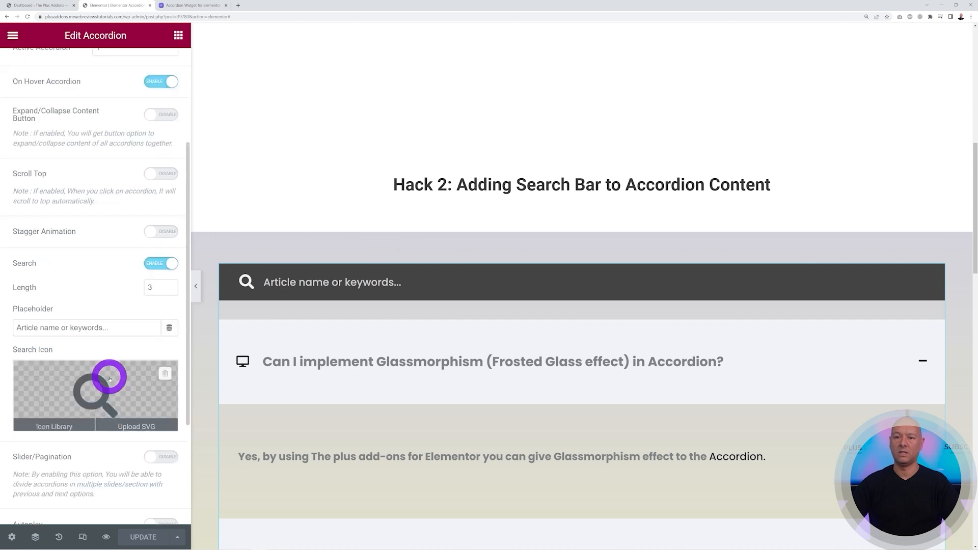
# Turn the accordion's Search option off and on again to compare the section with and without the search bar.
pyautogui.click(171, 266)
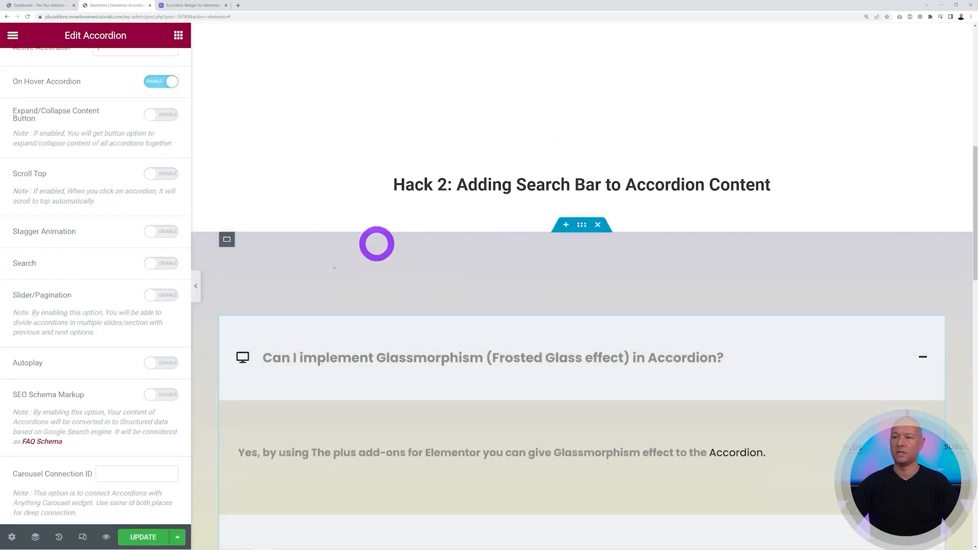
pyautogui.click(146, 265)
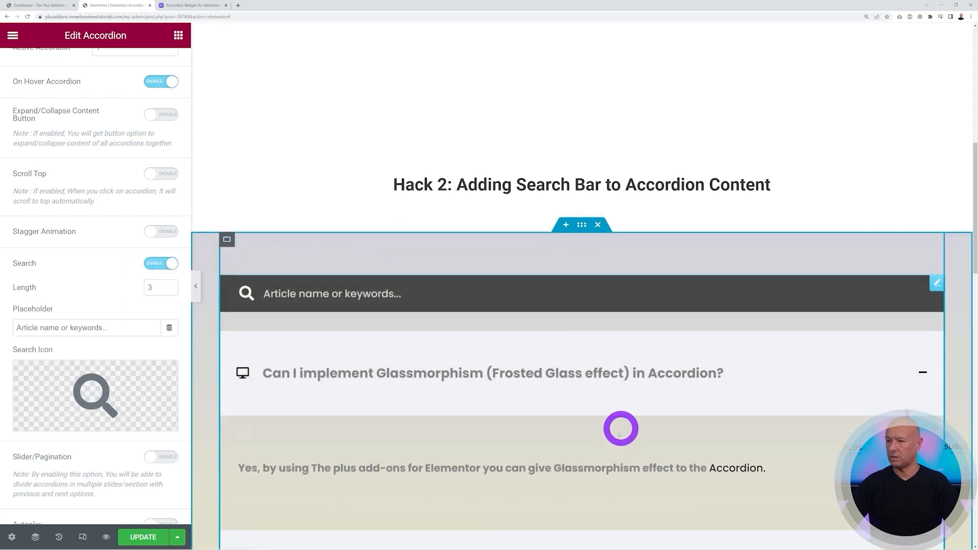
pyautogui.scroll(-2, 128, 341)
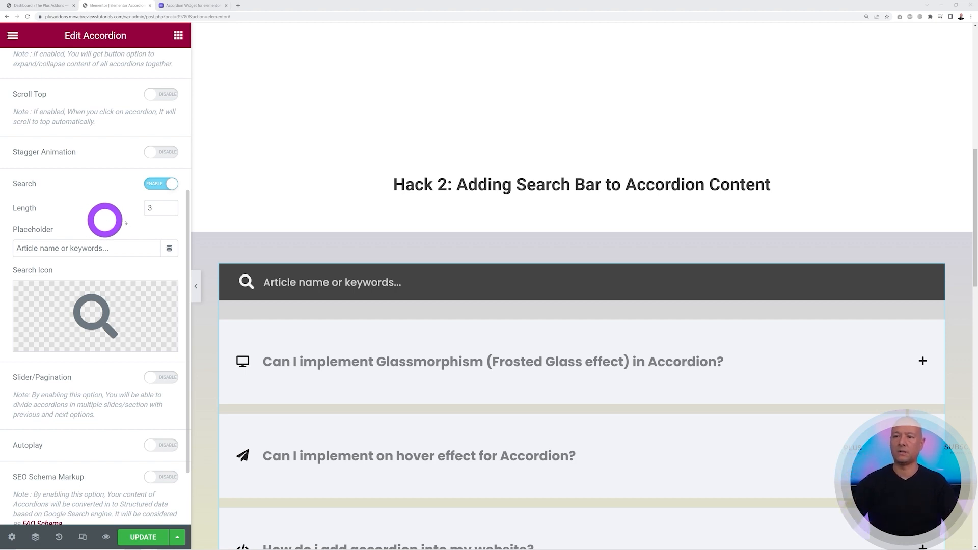
# Test the minimum search length by searching for "dum", shortening it to "du", and clearing the search bar.
pyautogui.click(347, 286)
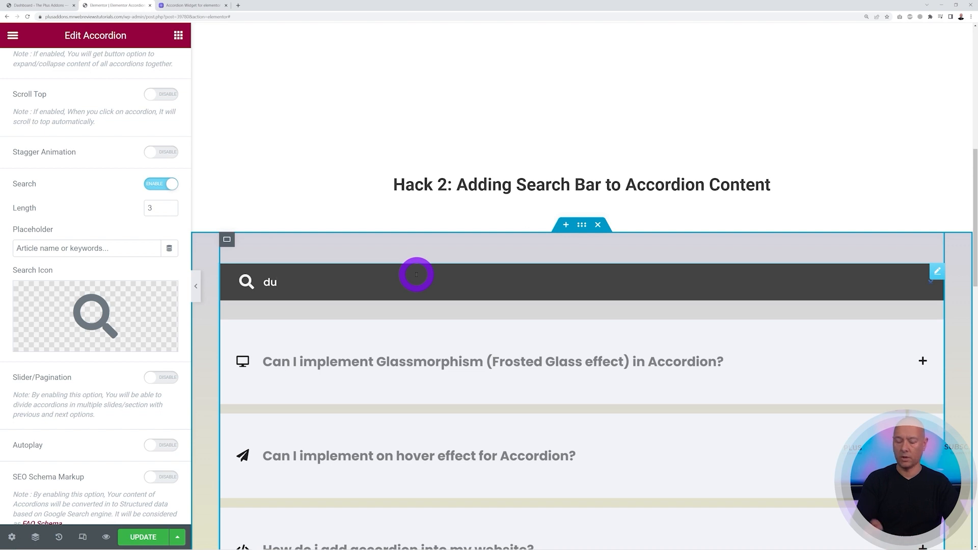
pyautogui.write('dum')
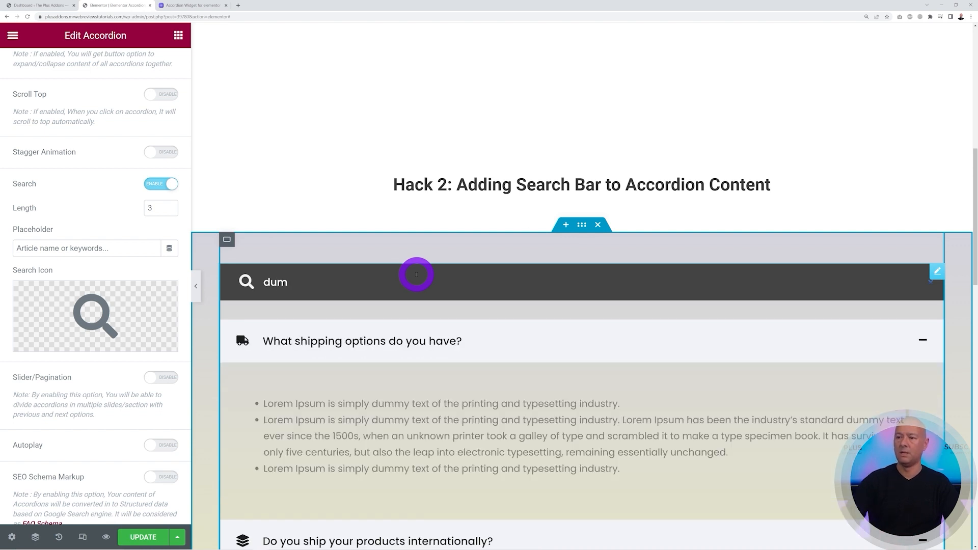
pyautogui.scroll(-9, 592, 350)
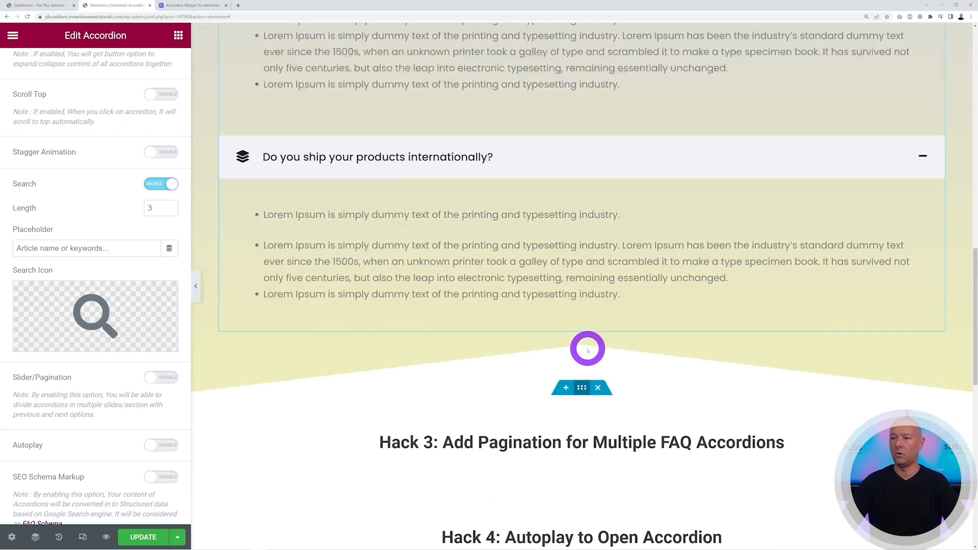
pyautogui.scroll(8, 588, 350)
pyautogui.scroll(-3, 586, 349)
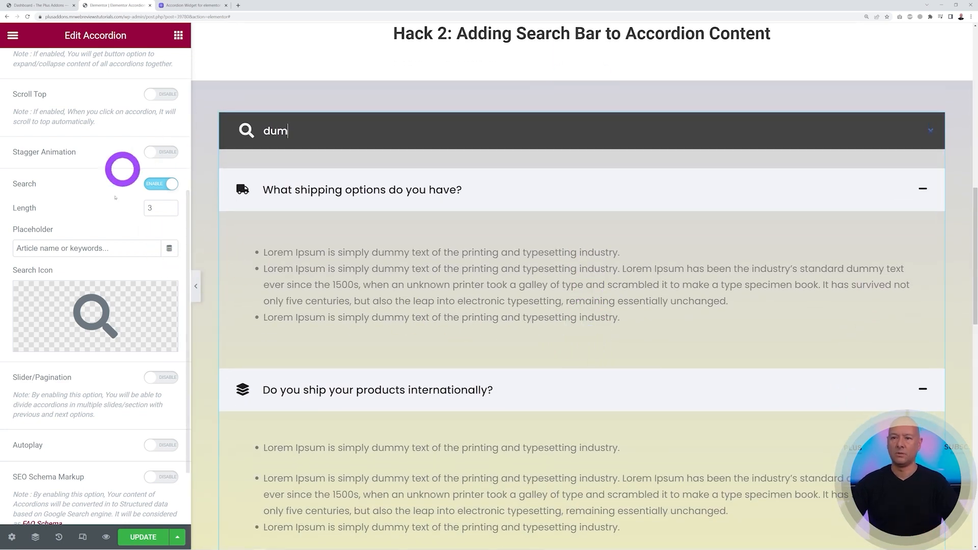
pyautogui.press('BackSpace')
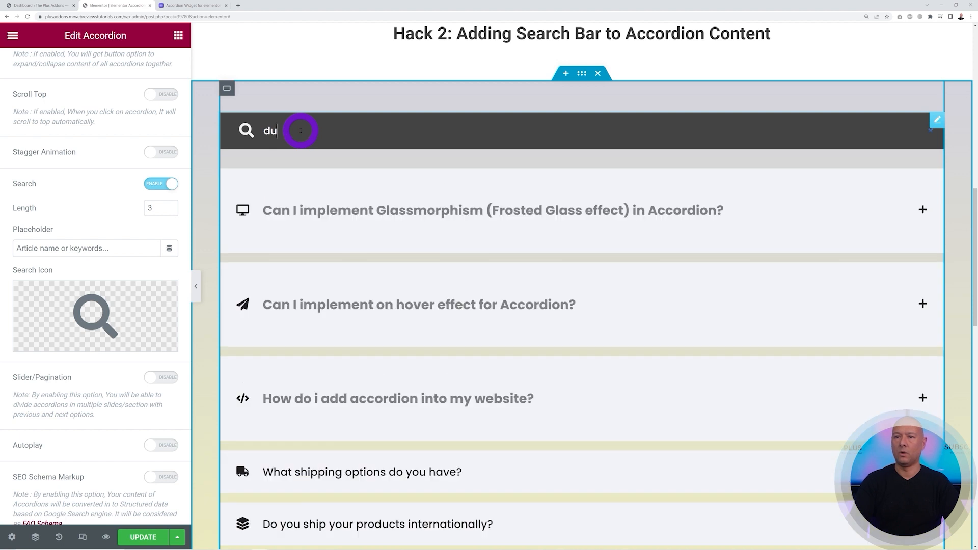
pyautogui.click(299, 177)
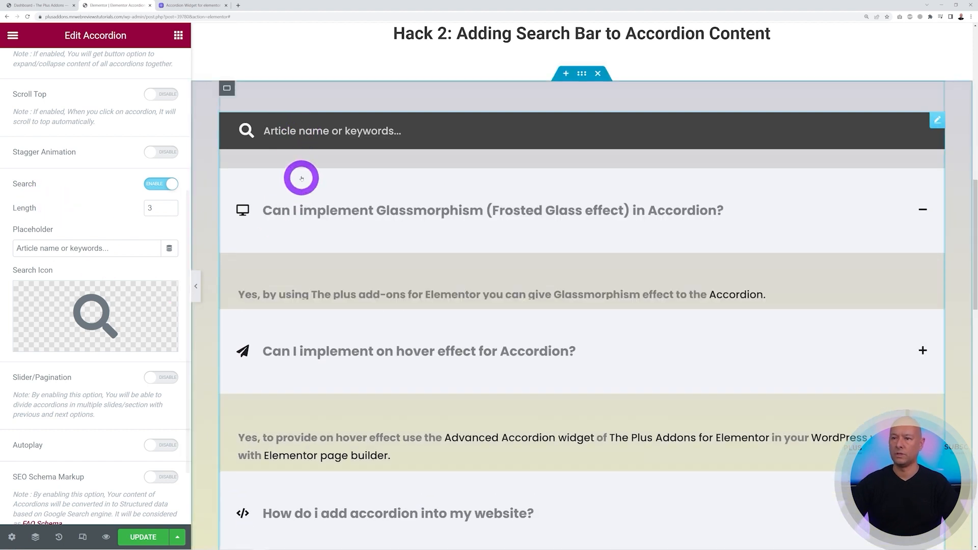
pyautogui.click(274, 146)
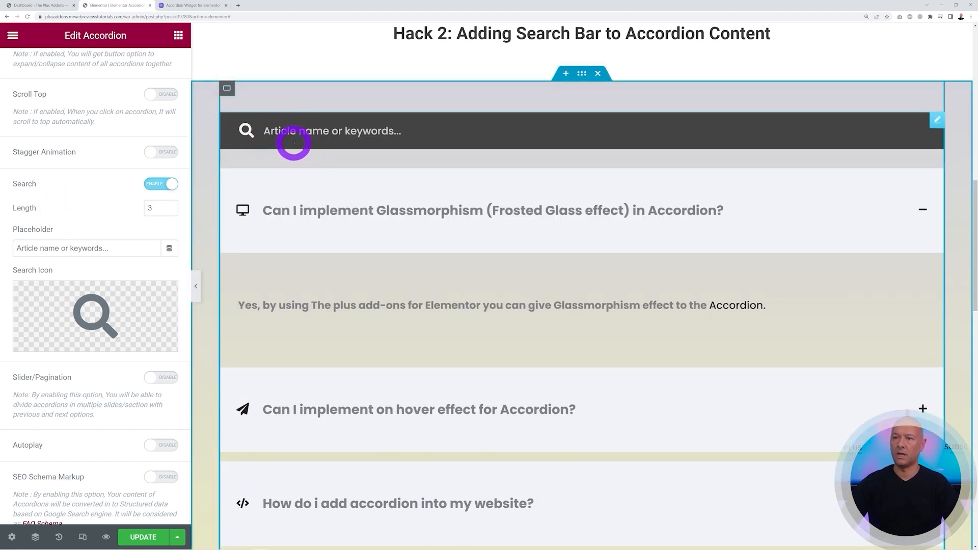
# Set the search placeholder to "Search through all the questions..." and view the search icon choices in the icon library without changing the icon.
pyautogui.moveTo(116, 249); pyautogui.dragTo(27, 249)
pyautogui.write('Search through all the questions...')
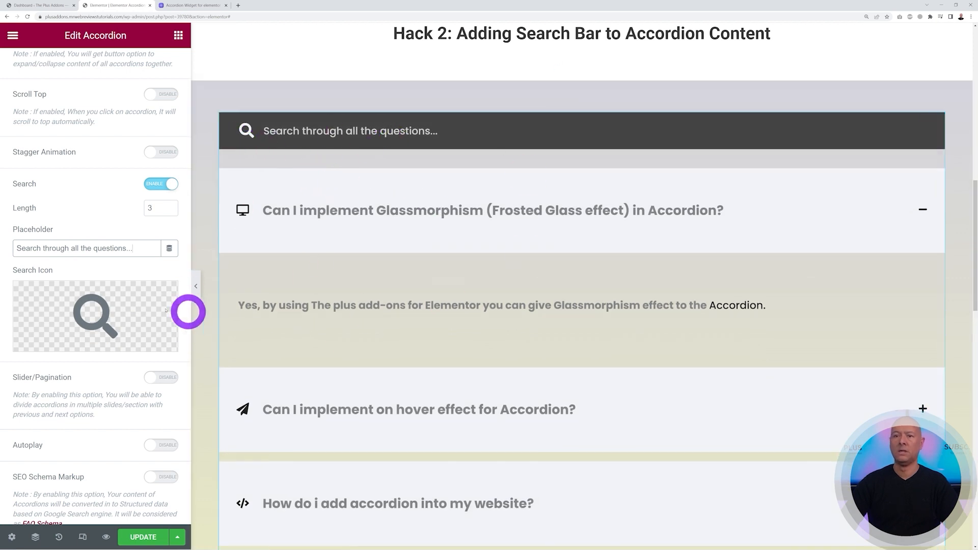
pyautogui.moveTo(106, 315)
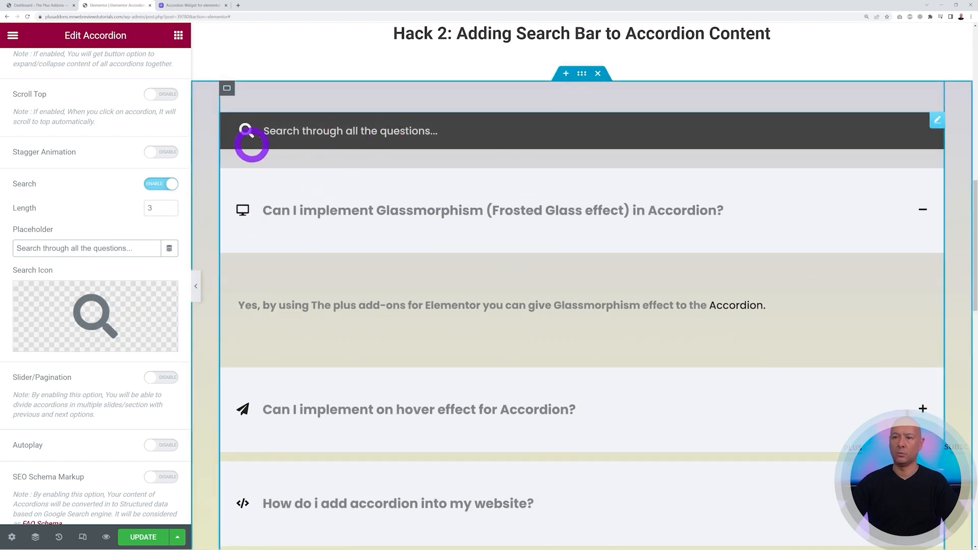
pyautogui.click(93, 310)
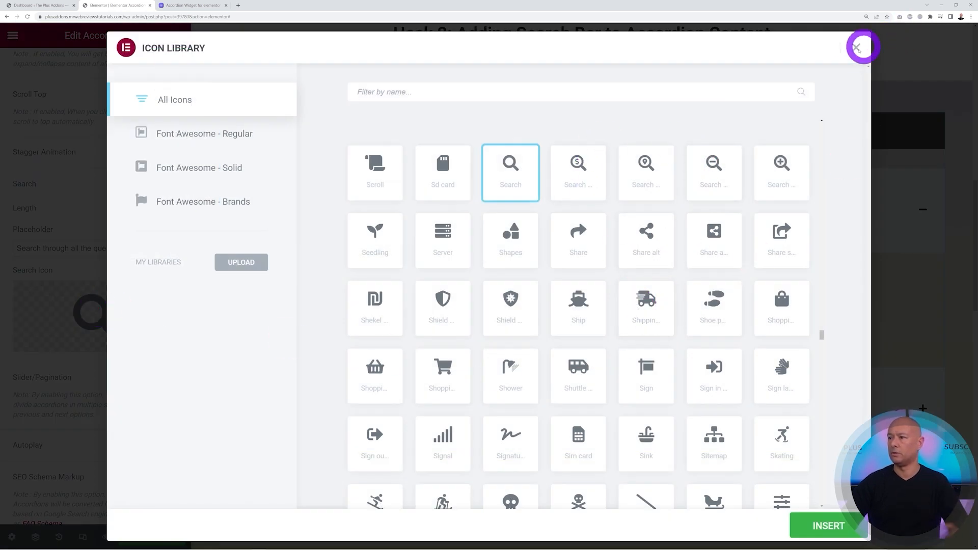
pyautogui.click(856, 48)
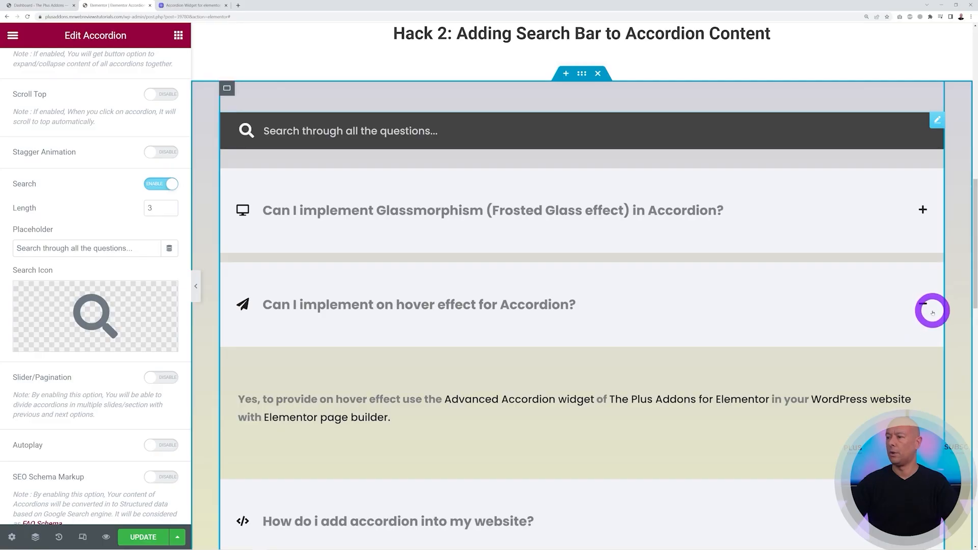
# Open the Hack 3 FAQ accordion for editing and test its pagination by going to the second page and back.
pyautogui.scroll(-10, 934, 312)
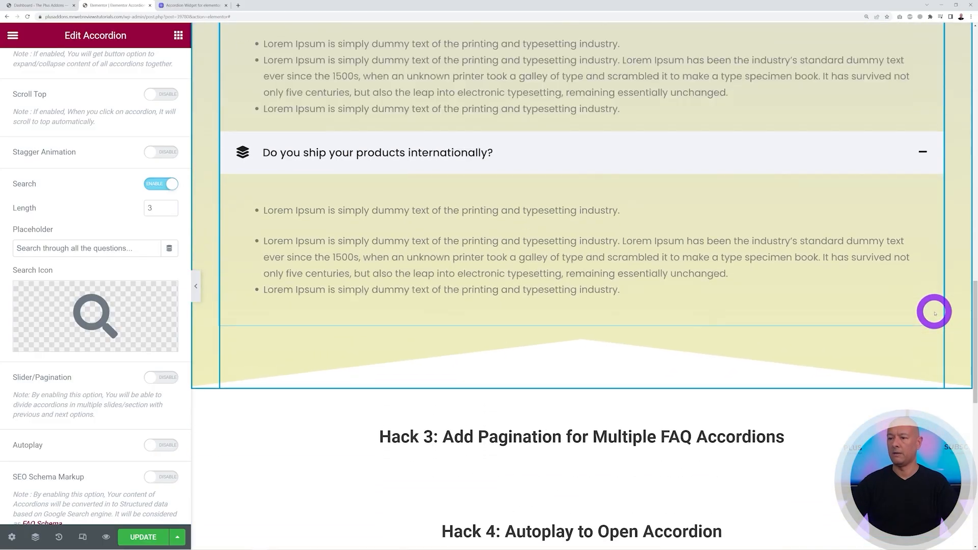
pyautogui.scroll(-1, 934, 314)
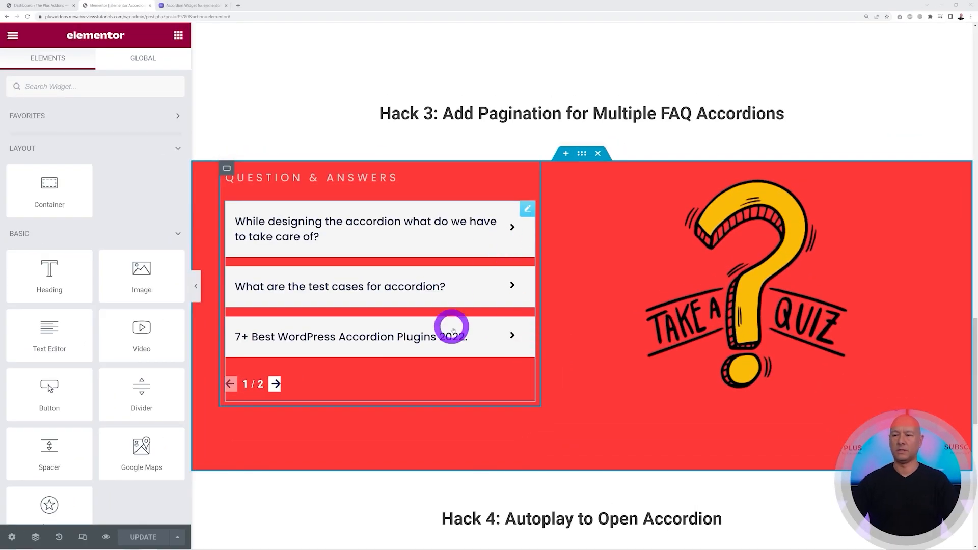
pyautogui.click(527, 208)
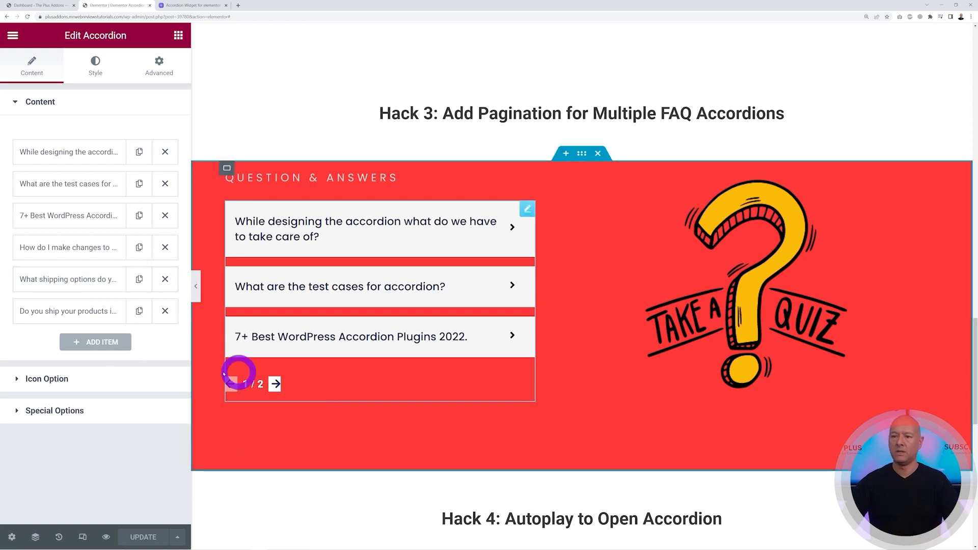
pyautogui.click(275, 384)
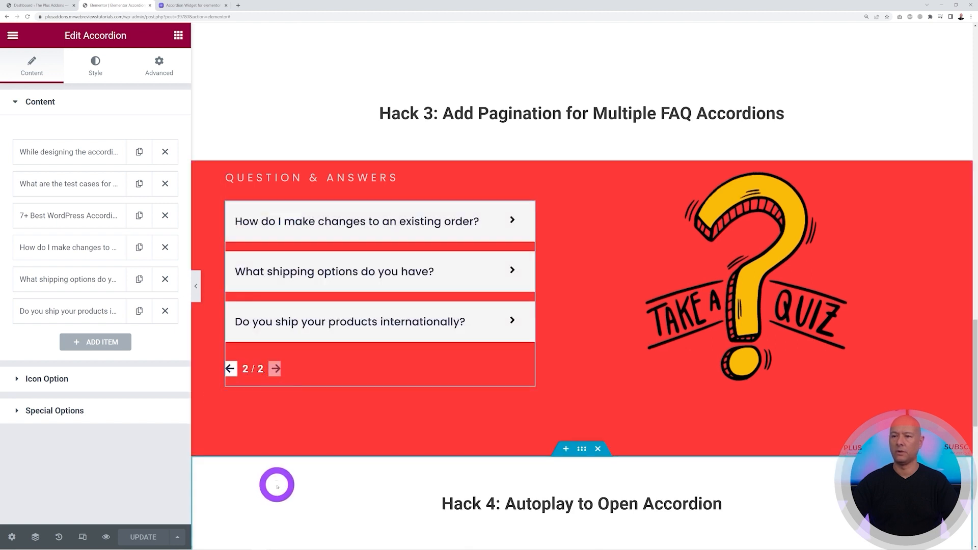
pyautogui.click(232, 368)
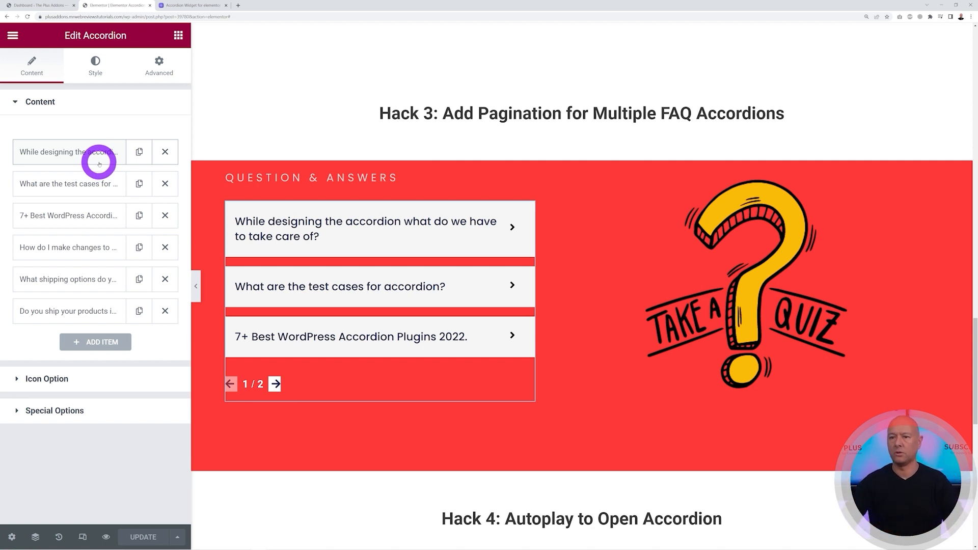
# Examine the Hack 3 accordion's Slider/Pagination options, trying its page arrows and viewing the previous icon's library choices without changing the icon.
pyautogui.click(78, 411)
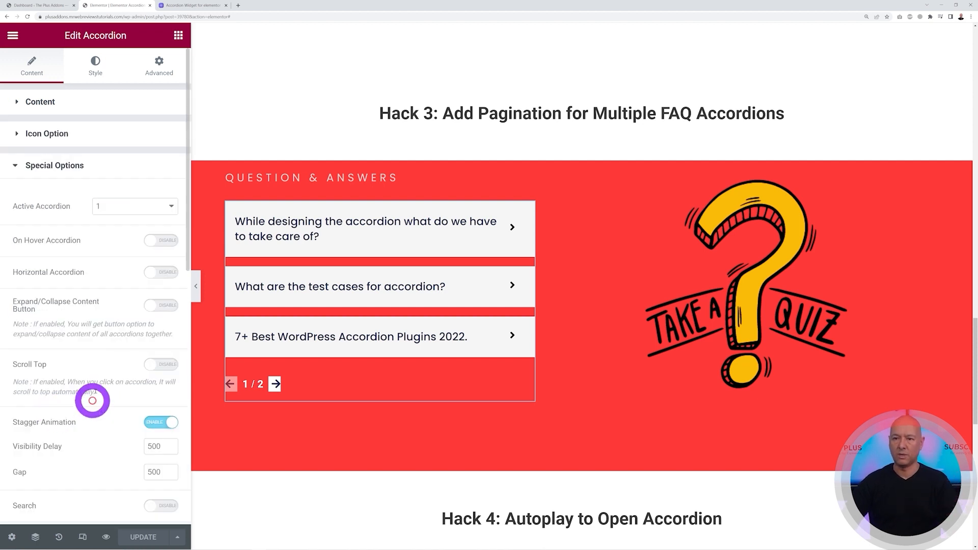
pyautogui.scroll(-2, 114, 314)
pyautogui.scroll(-5, 114, 316)
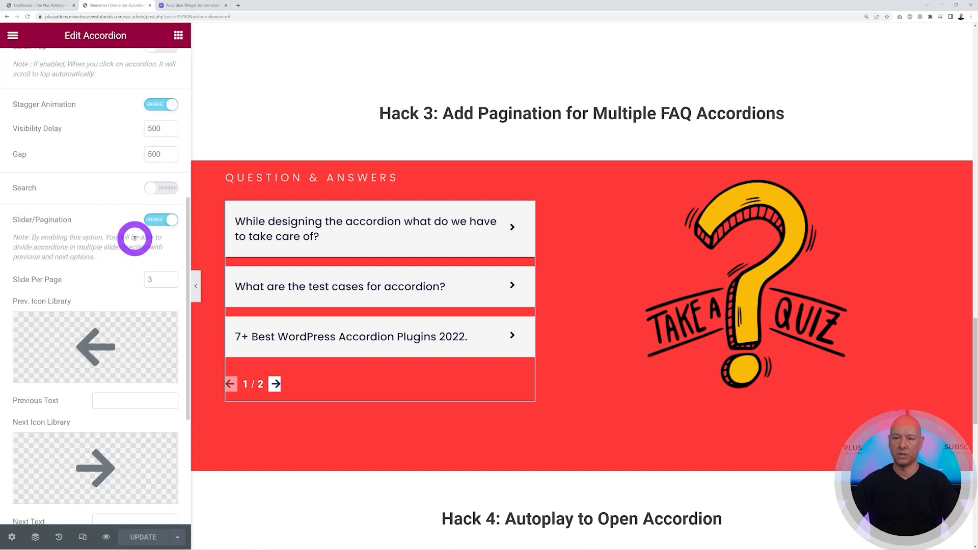
pyautogui.scroll(-2, 163, 233)
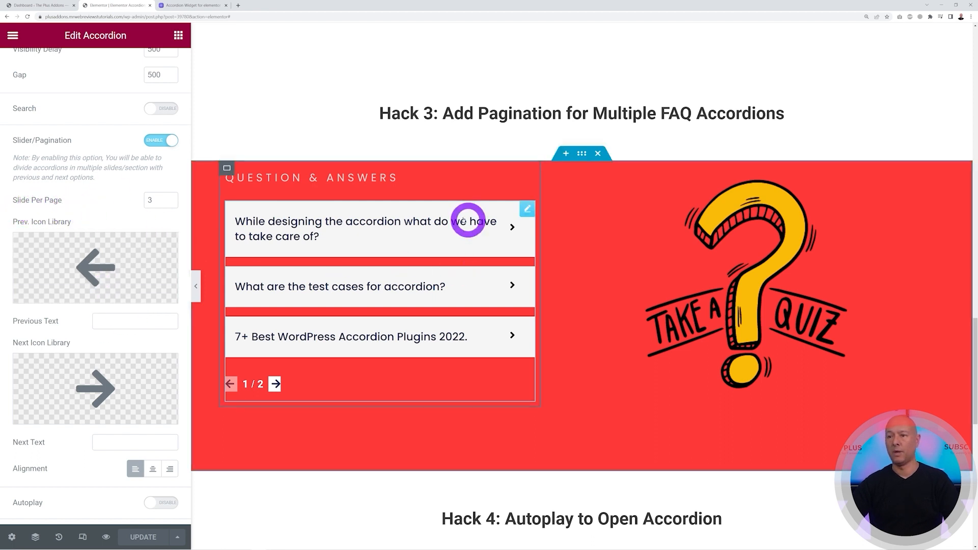
pyautogui.click(275, 384)
pyautogui.click(231, 369)
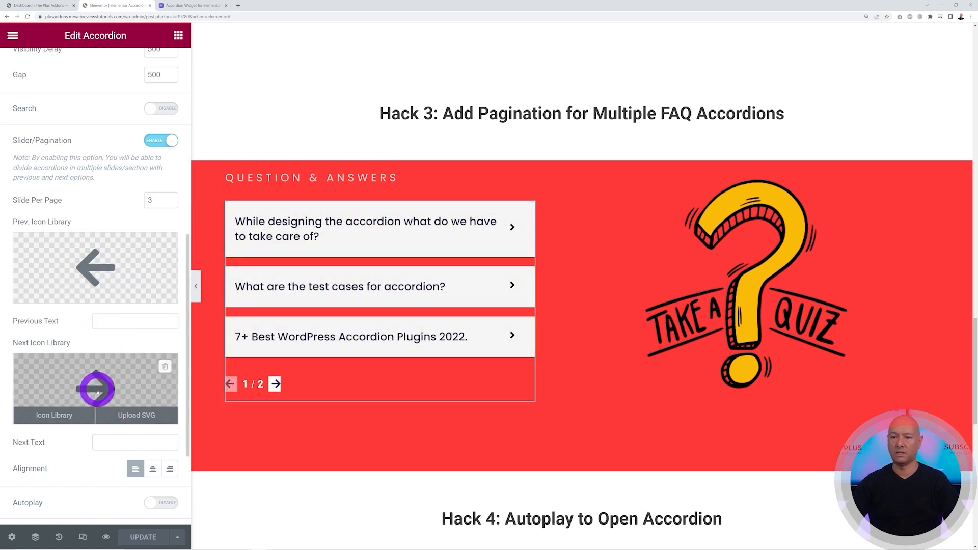
pyautogui.click(107, 267)
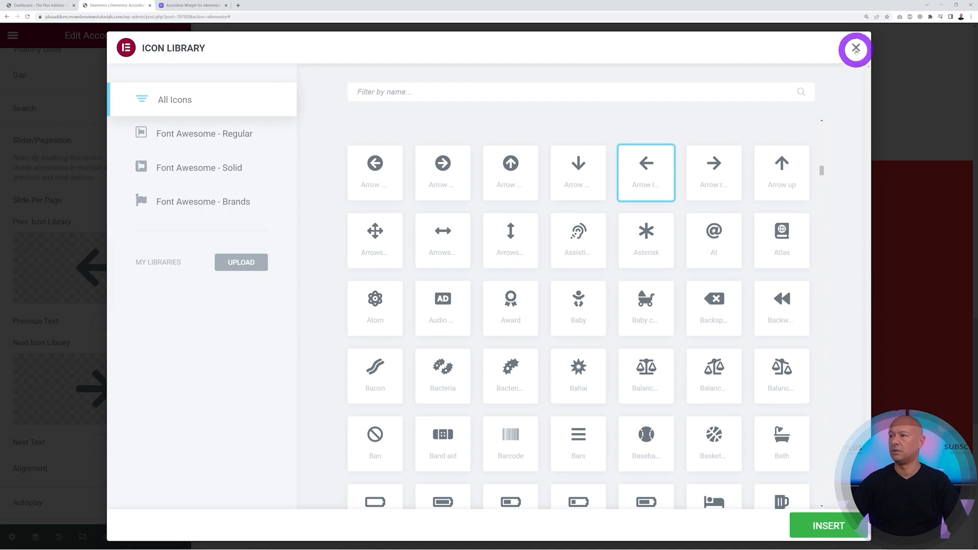
pyautogui.click(856, 48)
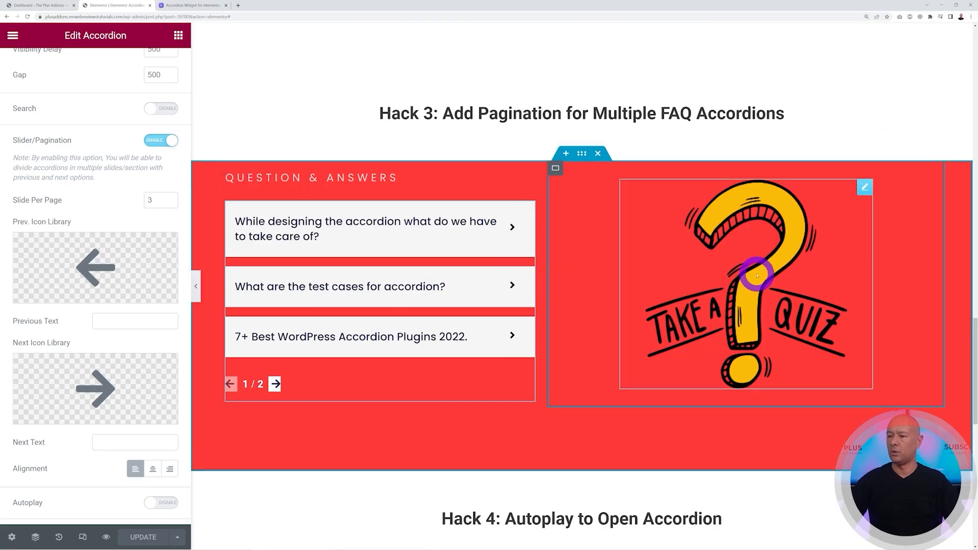
# Open the Hack 4 accordion for editing and check the first item's content source choices, keeping Content.
pyautogui.scroll(-3, 780, 268)
pyautogui.scroll(-3, 780, 268)
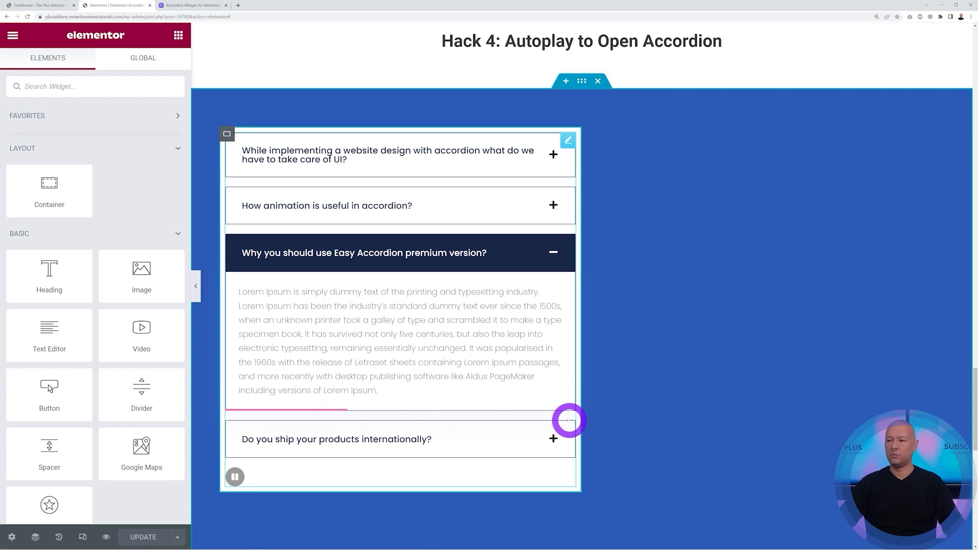
pyautogui.click(569, 139)
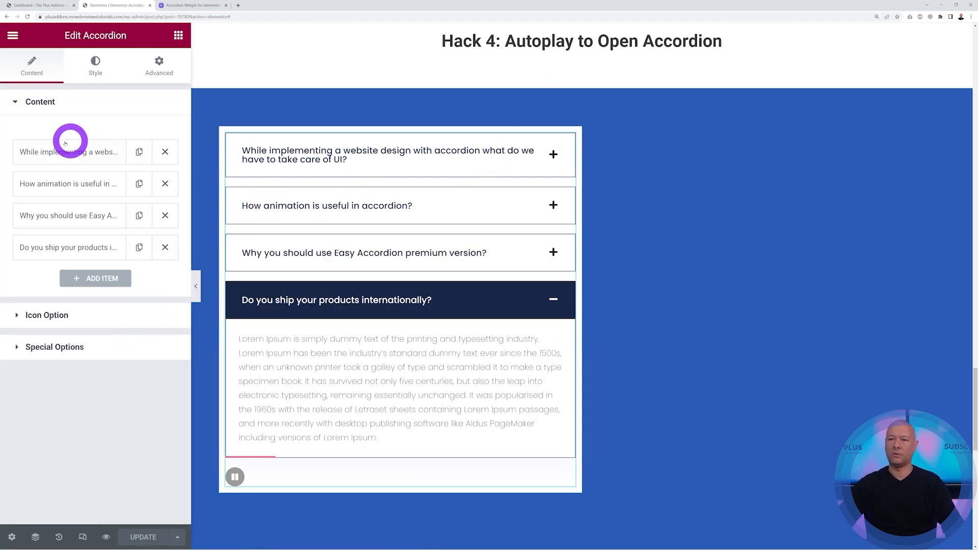
pyautogui.click(49, 156)
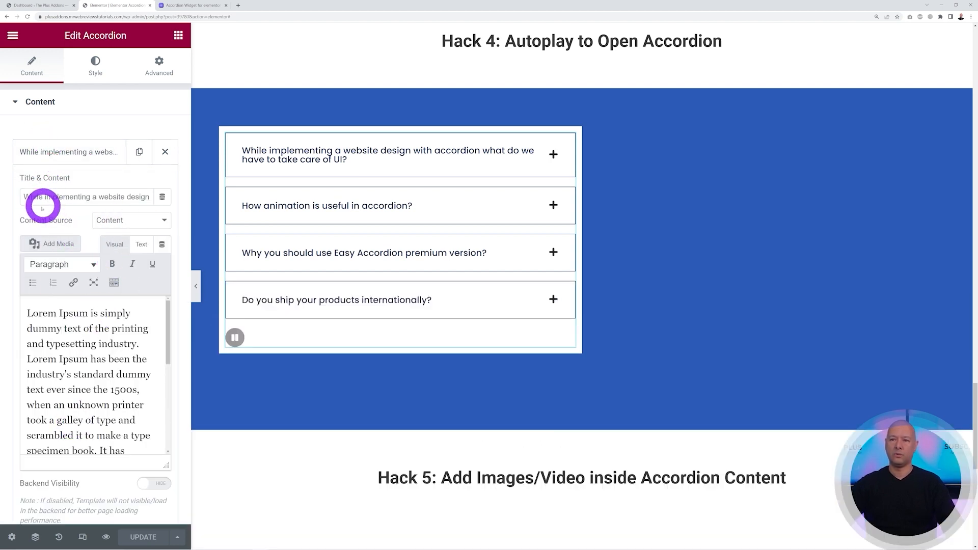
pyautogui.click(155, 223)
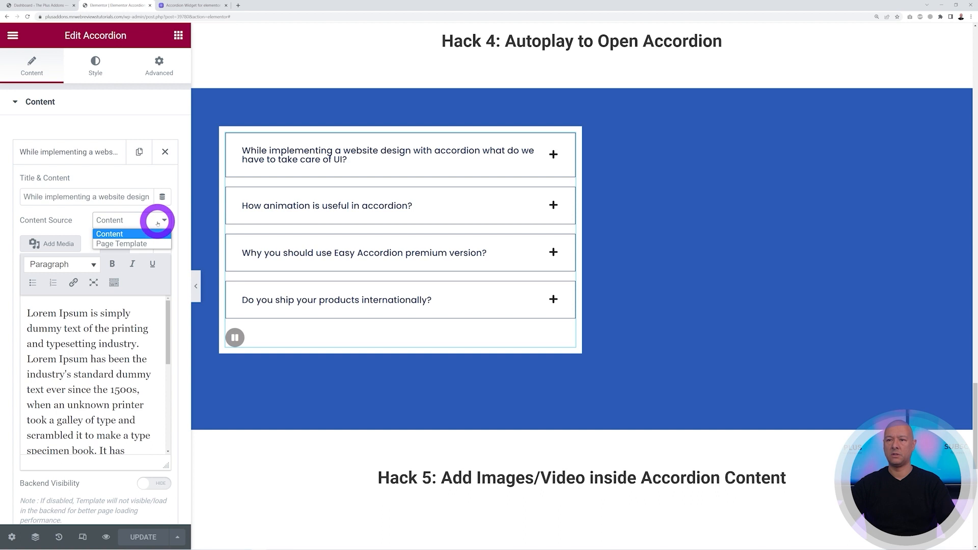
pyautogui.click(132, 234)
pyautogui.click(49, 152)
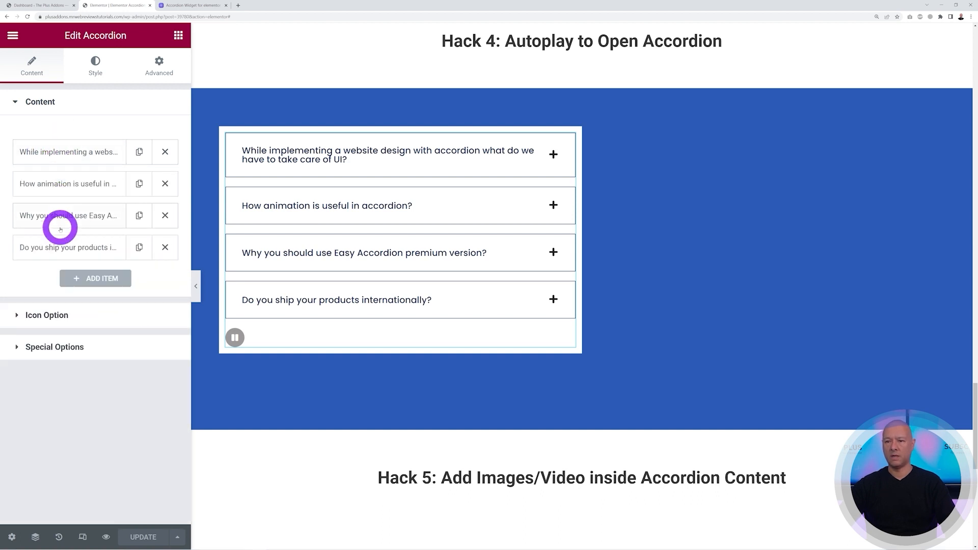
# Examine the Hack 4 accordion's Autoplay options and test its play/pause button.
pyautogui.click(72, 348)
pyautogui.scroll(-6, 91, 343)
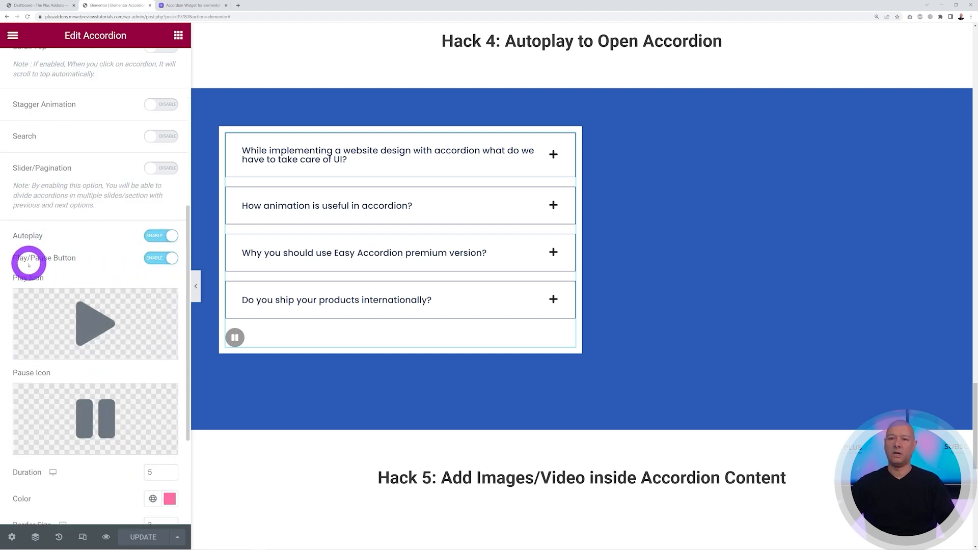
pyautogui.click(238, 339)
pyautogui.click(236, 338)
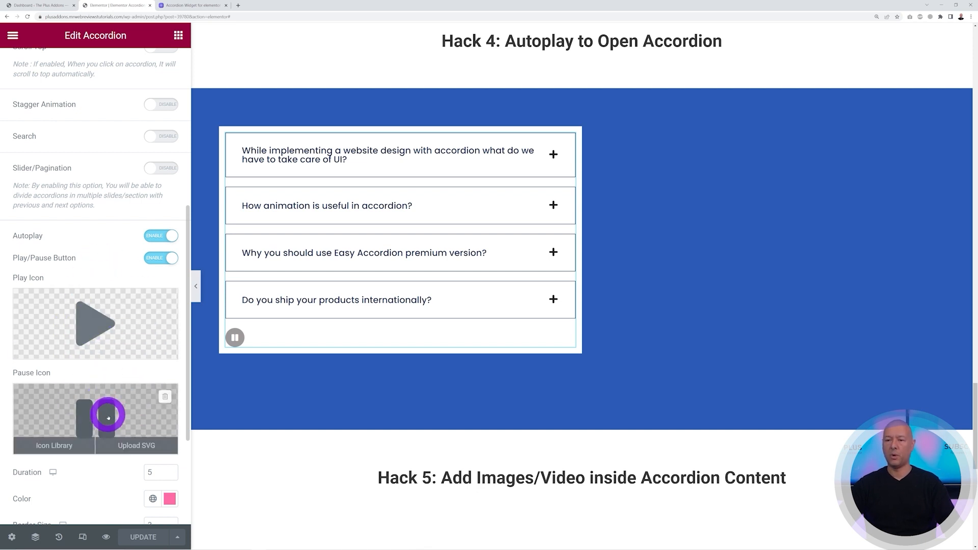
# Set the autoplay border size to 5, preview the page, and return to the editor.
pyautogui.scroll(-2, 108, 418)
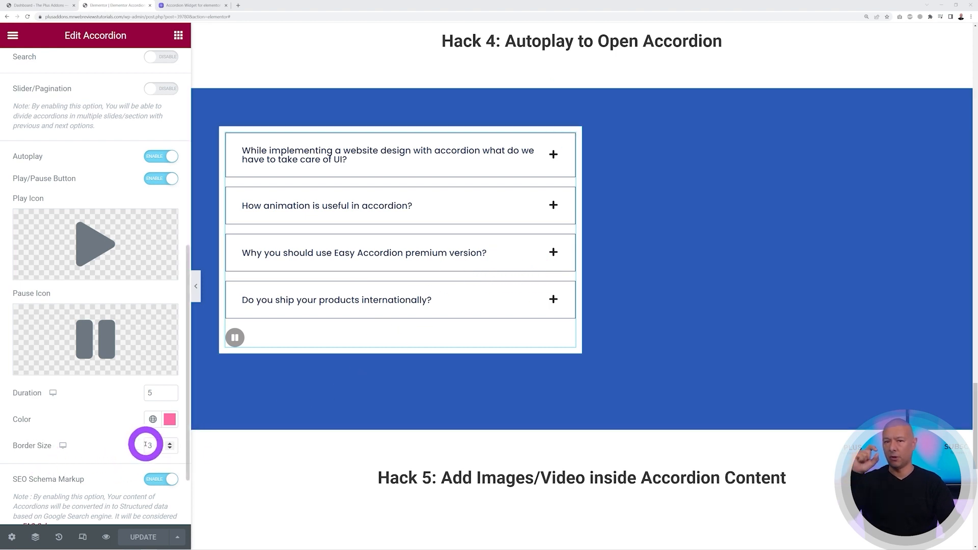
pyautogui.click(170, 443)
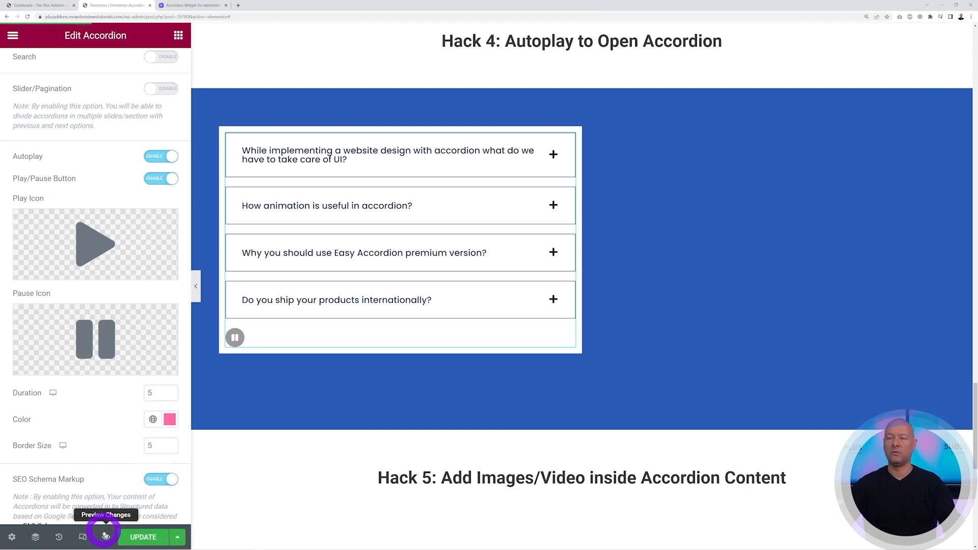
pyautogui.click(105, 536)
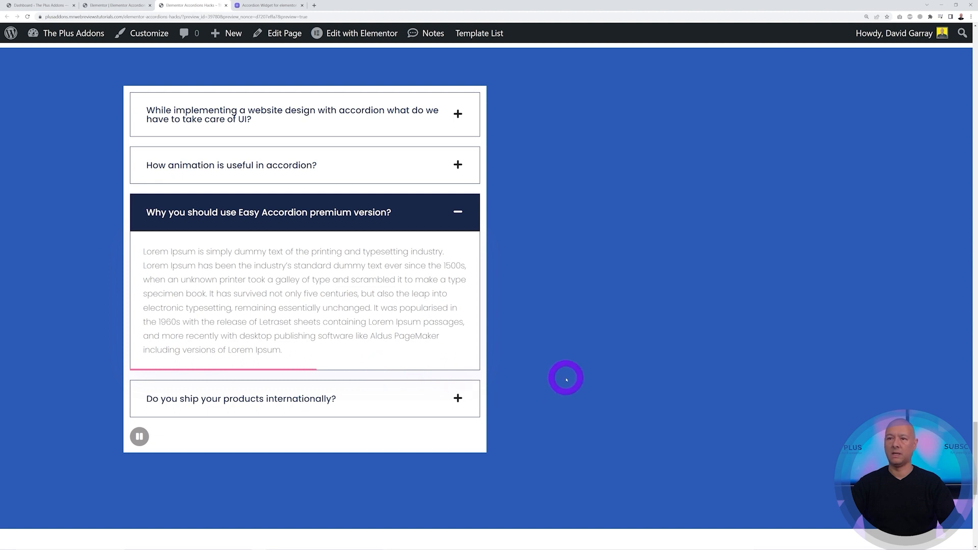
pyautogui.click(121, 6)
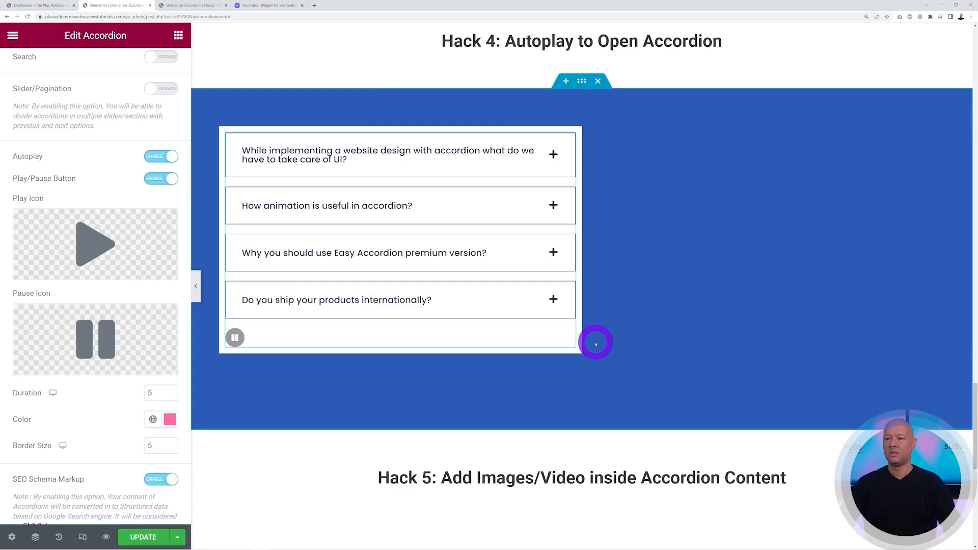
# Expand the first item of the Hack 5 accordion and check its content source choices, keeping Page Template.
pyautogui.scroll(-5, 695, 324)
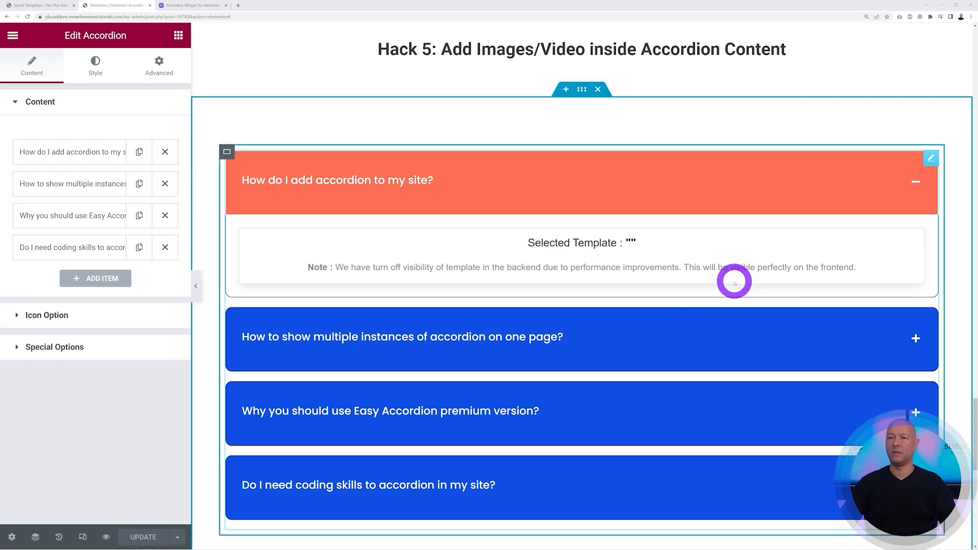
pyautogui.click(46, 152)
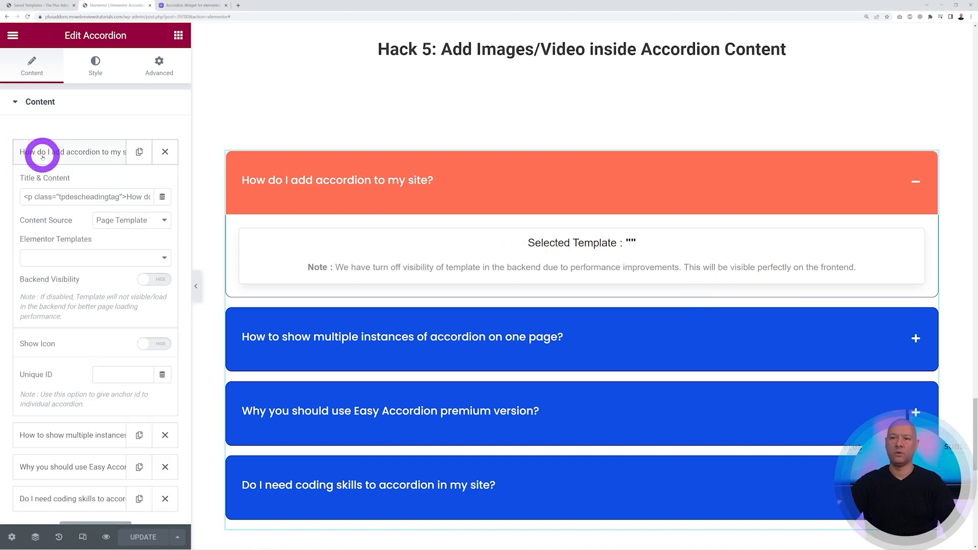
pyautogui.click(167, 221)
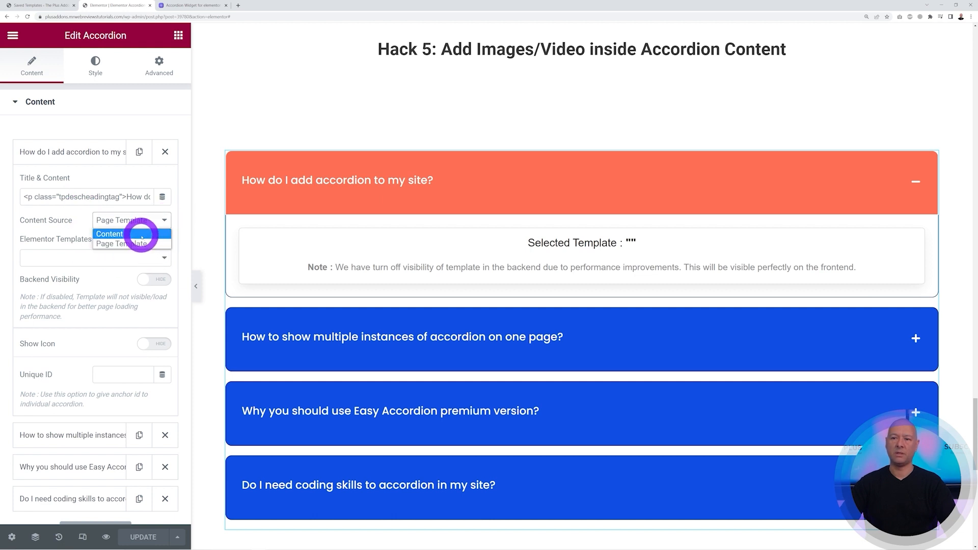
pyautogui.click(76, 227)
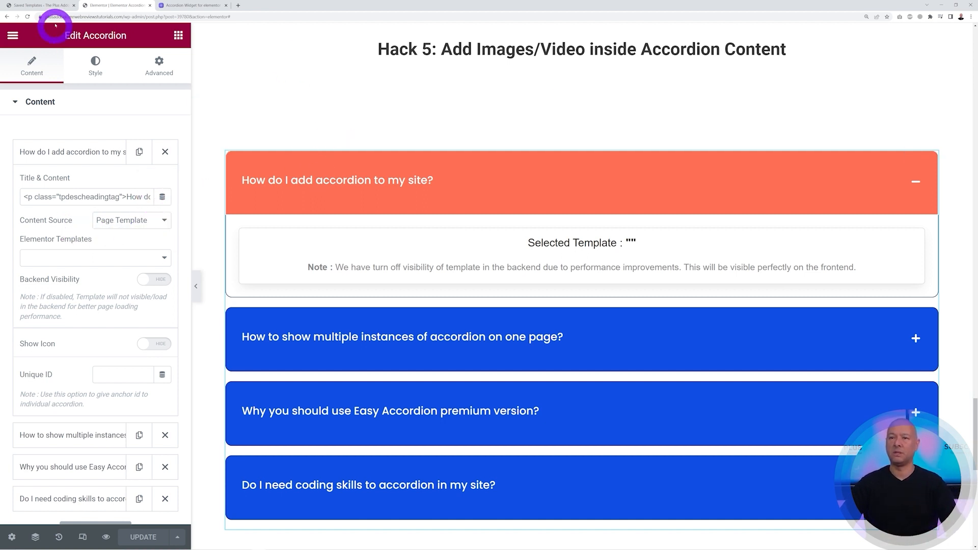
# Open the saved template "Image Inside Accordion Tabs" in a new tab for editing with Elementor.
pyautogui.click(31, 7)
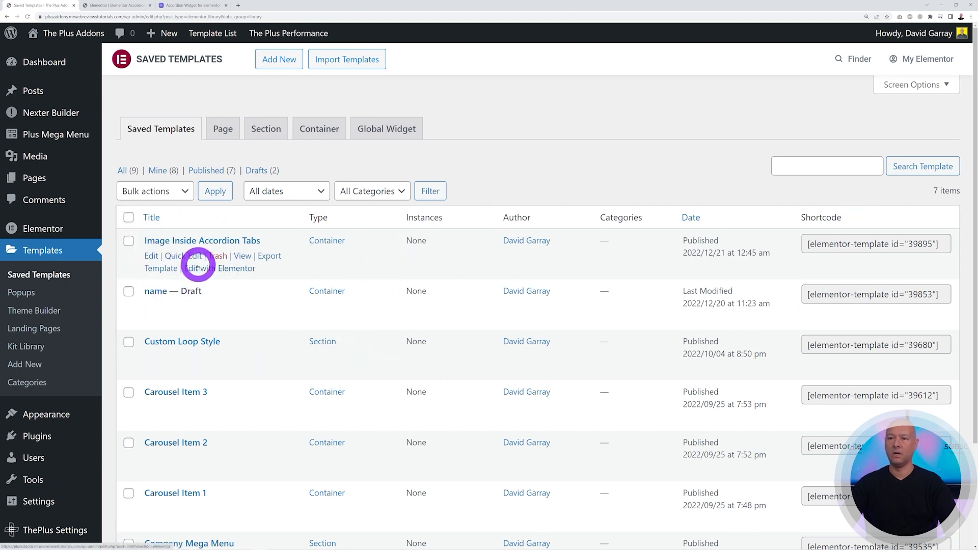
pyautogui.rightClick(236, 271)
pyautogui.click(245, 278)
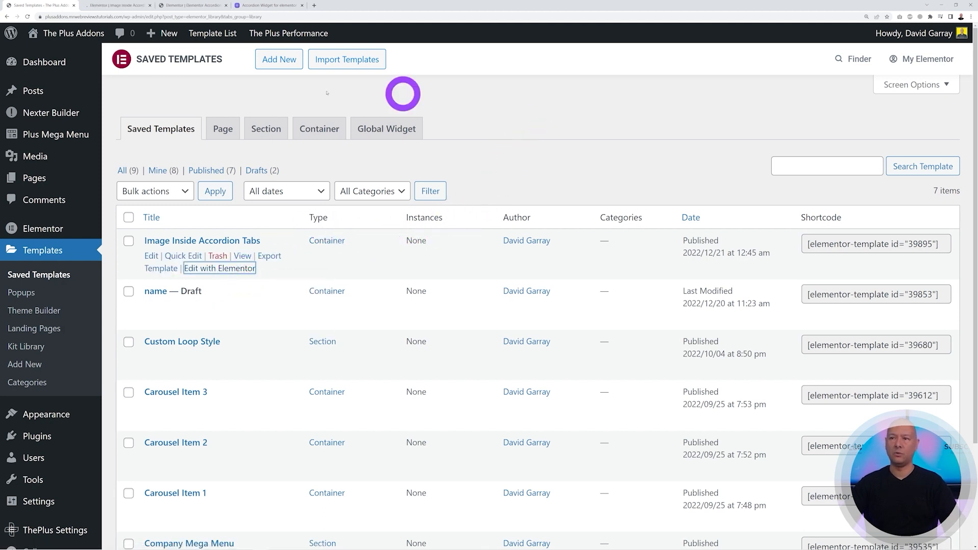
pyautogui.click(273, 65)
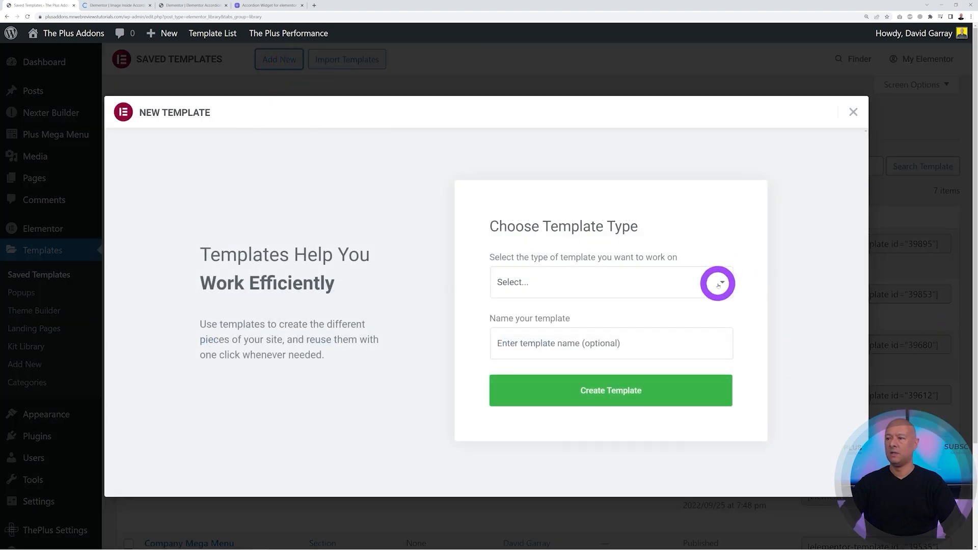
pyautogui.click(710, 282)
pyautogui.click(605, 325)
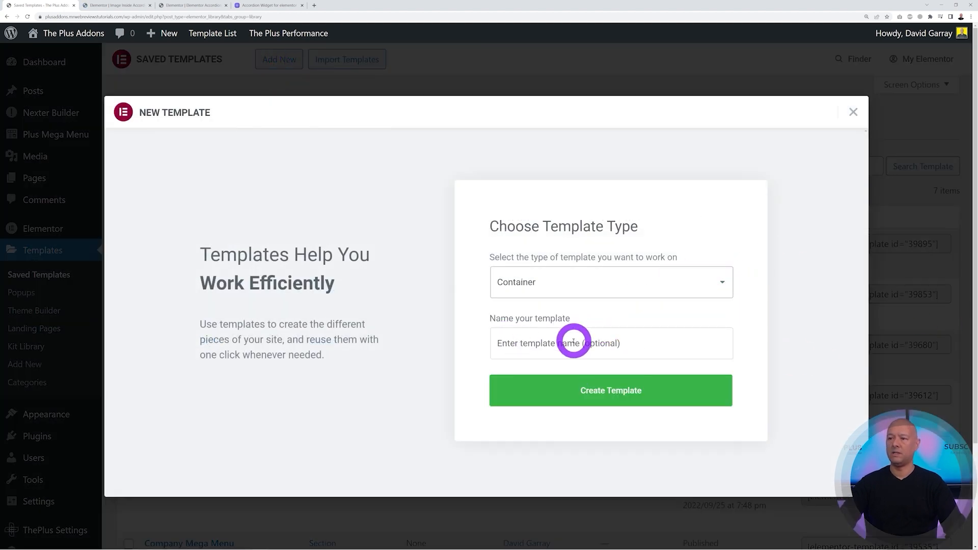
pyautogui.click(853, 111)
# Assign the Image Inside Accordion Tabs (container) template to the first Hack 5 accordion item and enable its backend visibility.
pyautogui.click(122, 5)
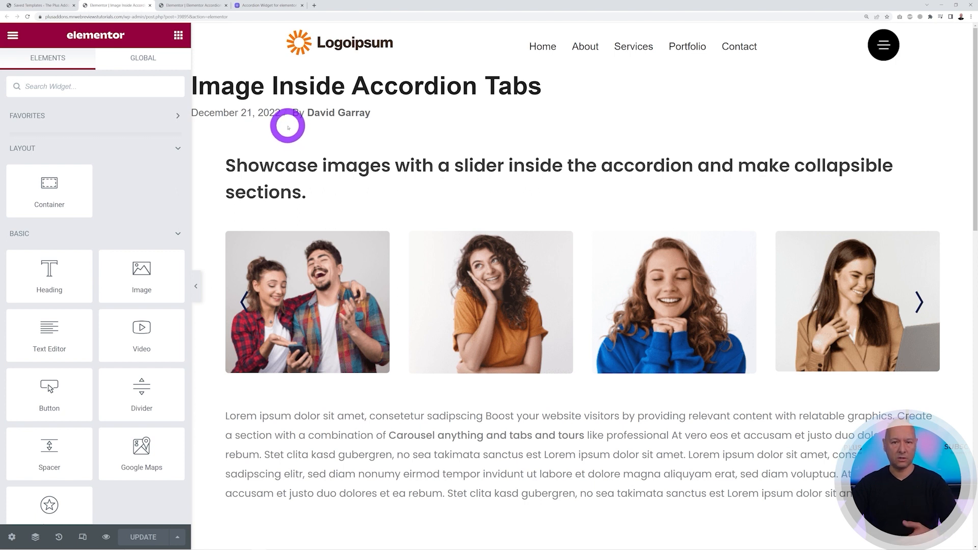
pyautogui.click(186, 5)
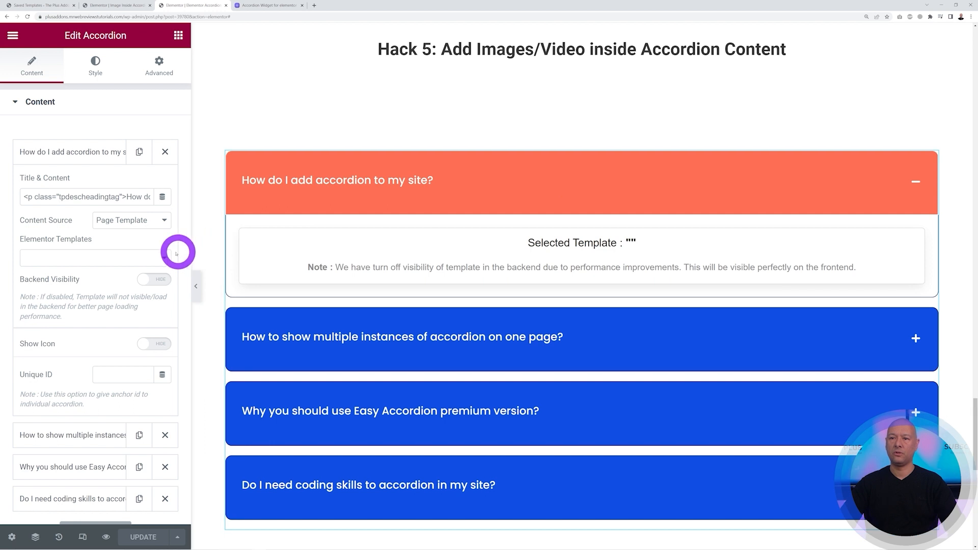
pyautogui.click(157, 258)
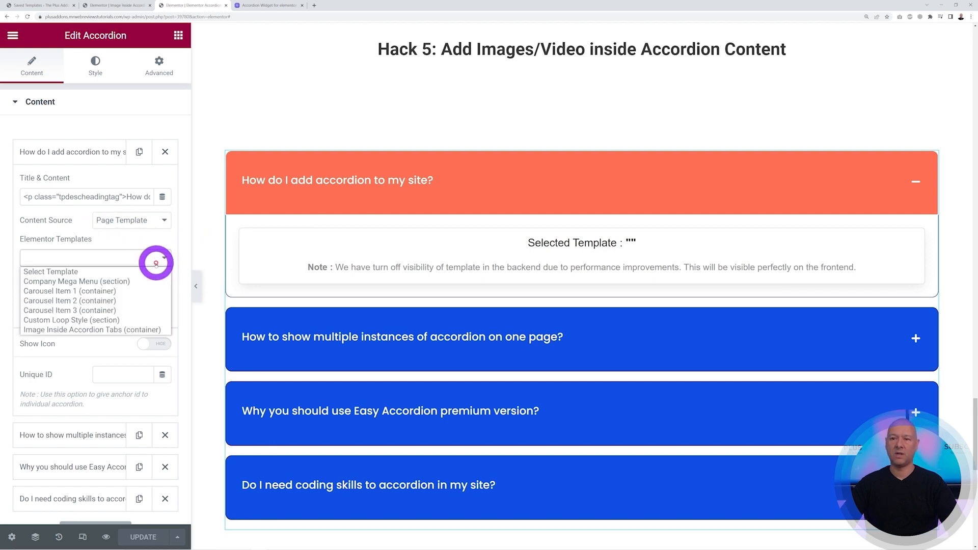
pyautogui.click(66, 330)
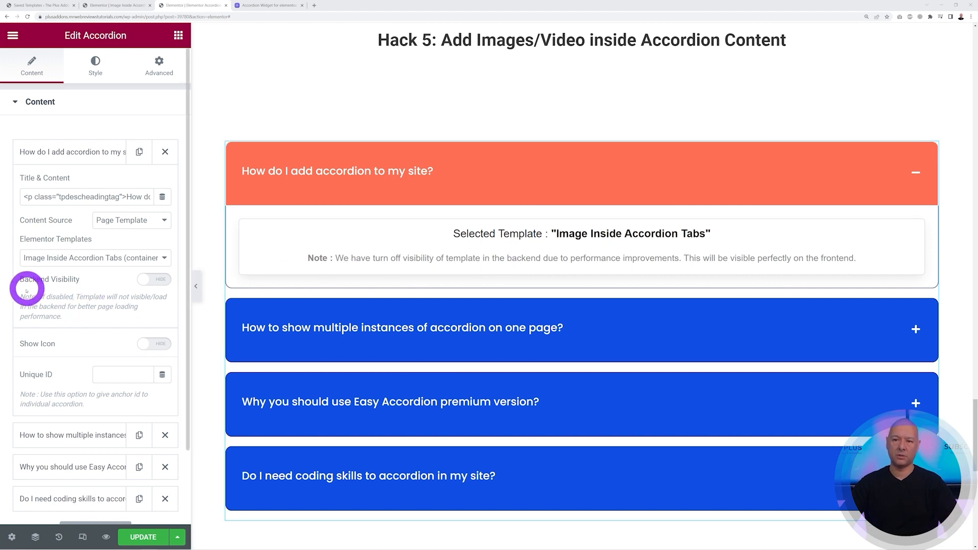
pyautogui.click(153, 279)
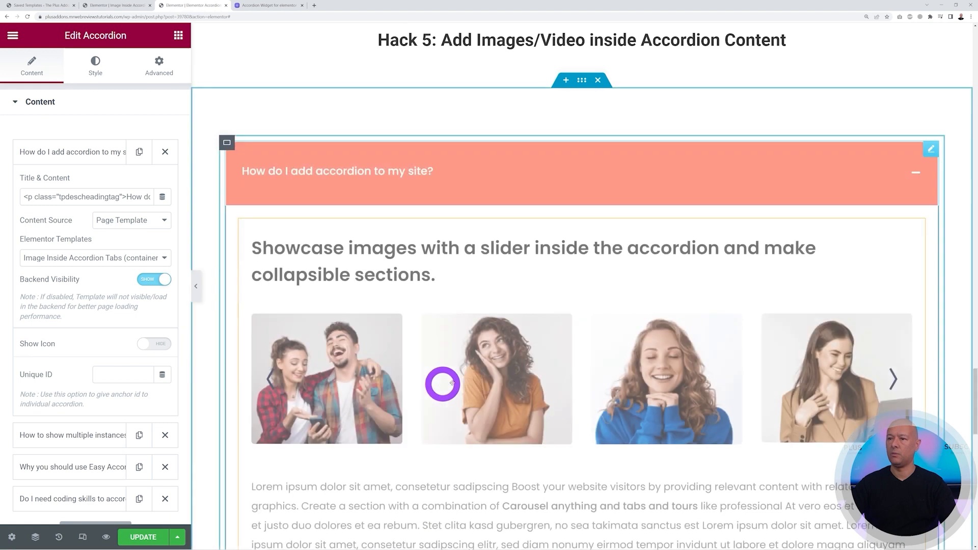
# Review the template inside the first accordion item and expand "How to show multiple instances of accordion on one page?".
pyautogui.scroll(-1, 545, 329)
pyautogui.scroll(-1, 546, 329)
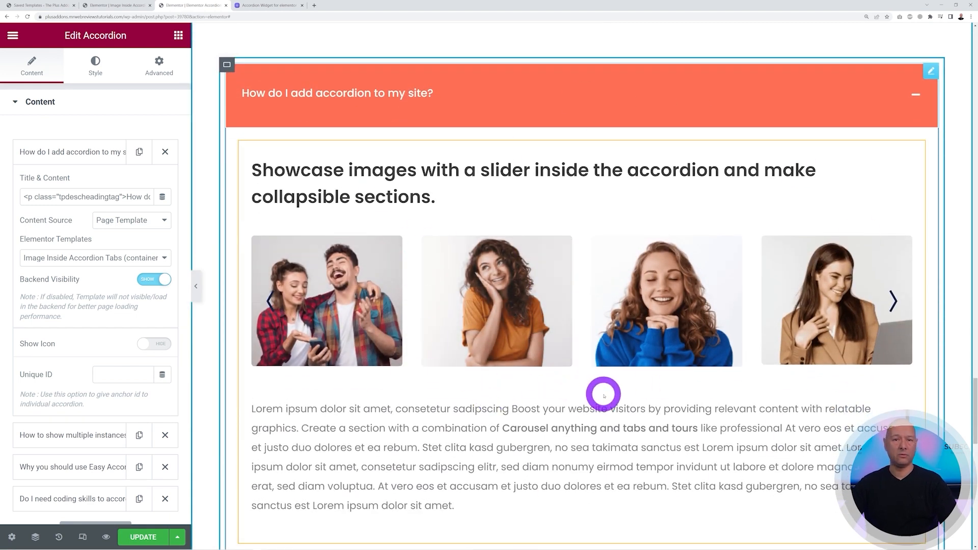
pyautogui.scroll(-5, 669, 358)
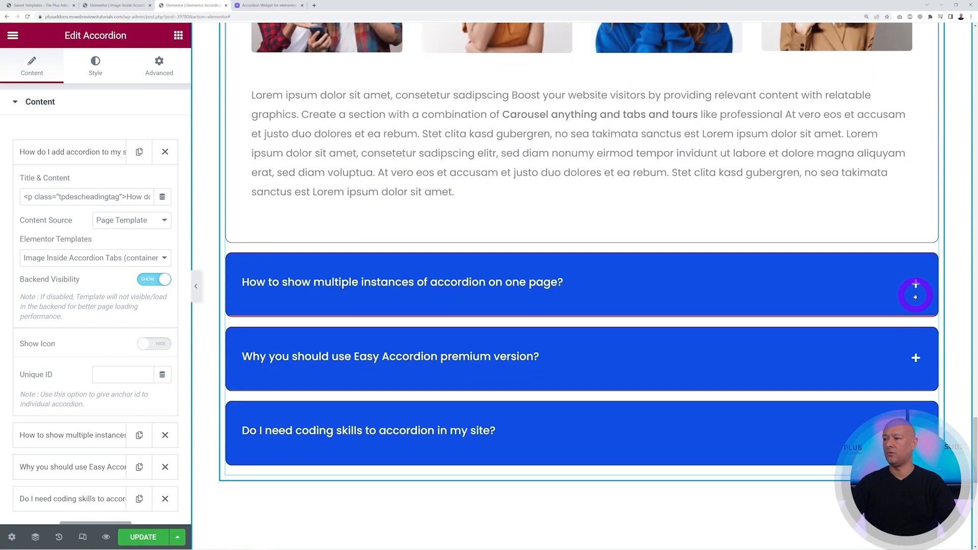
pyautogui.click(914, 290)
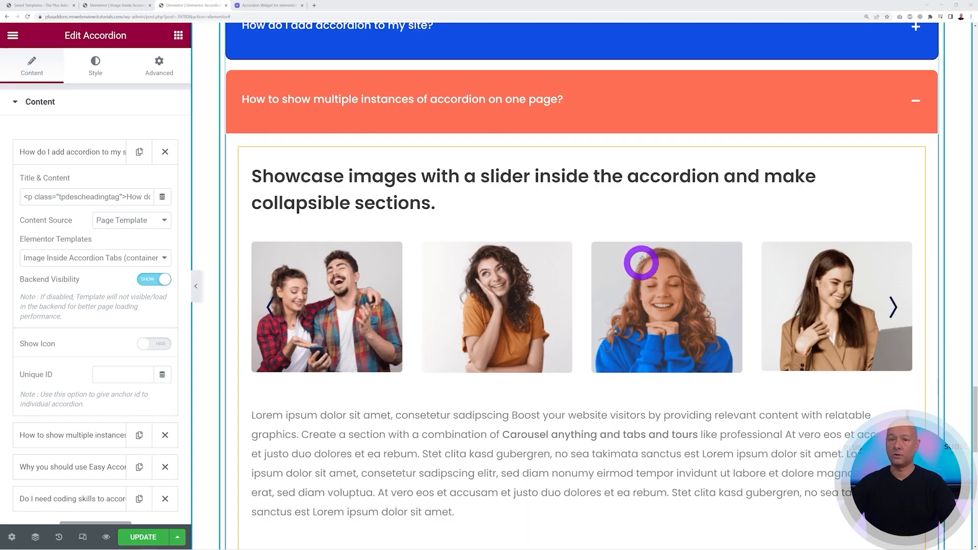
# Test the Hack 6 horizontal accordion by expanding its second and third panels.
pyautogui.scroll(-10, 651, 253)
pyautogui.scroll(-3, 658, 263)
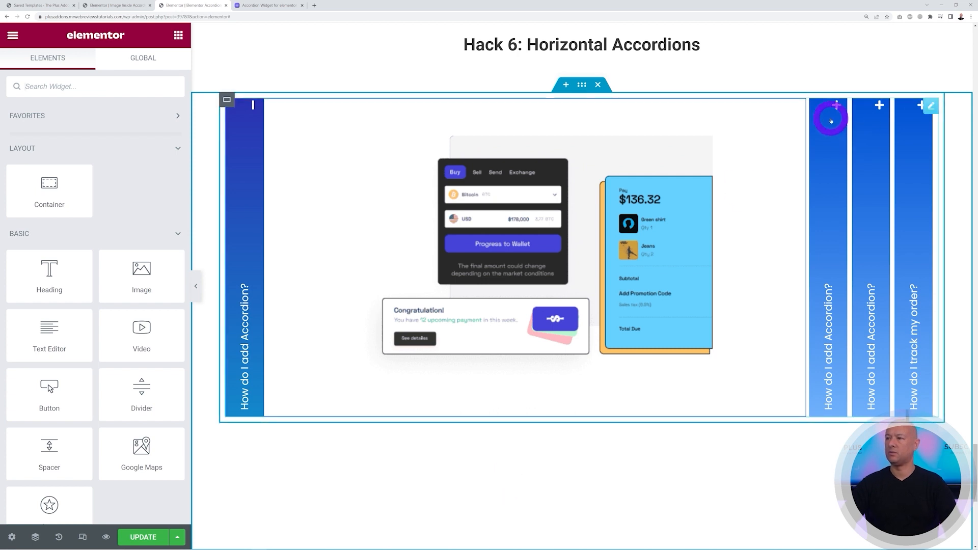
pyautogui.click(831, 121)
pyautogui.click(873, 115)
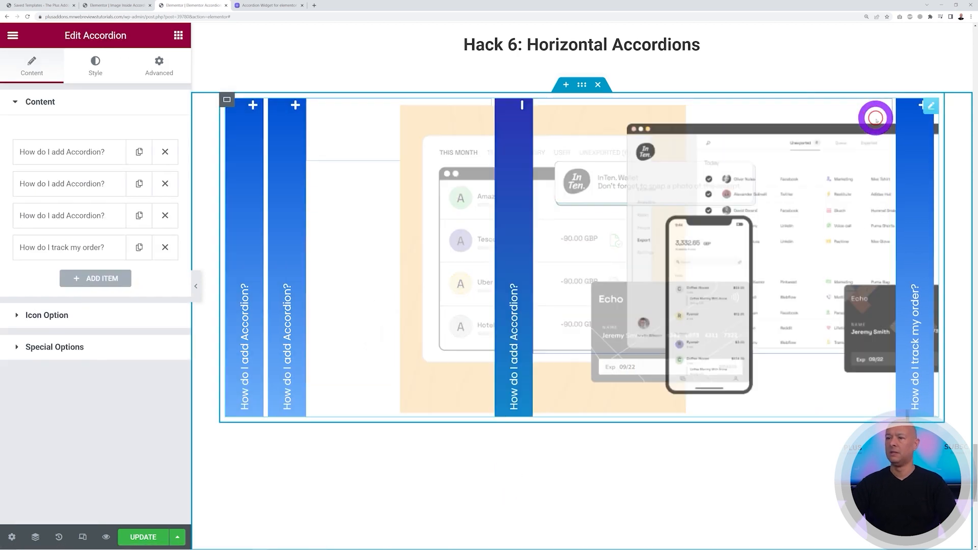
# Expand the fourth and first panels of the Hack 6 horizontal accordion and check the template choices for its first item.
pyautogui.click(906, 134)
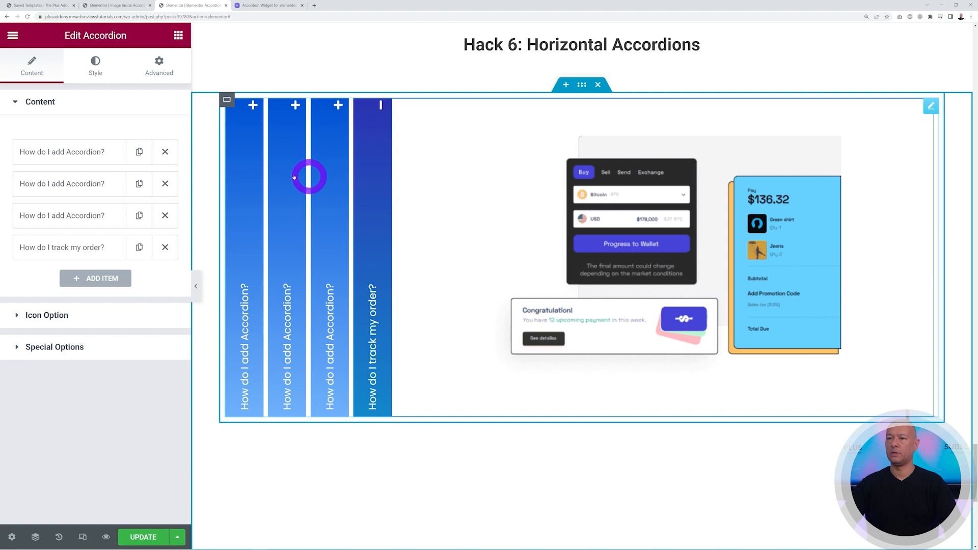
pyautogui.click(254, 120)
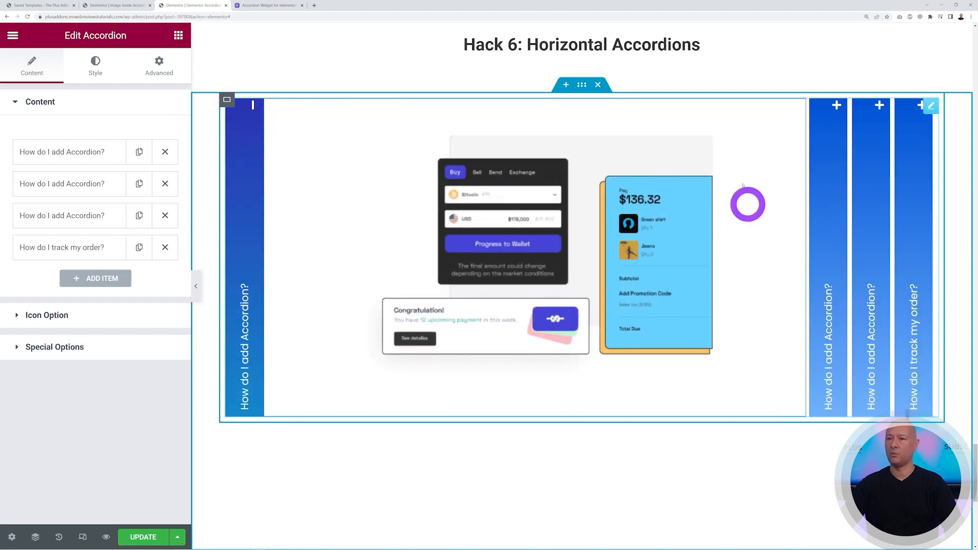
pyautogui.click(58, 154)
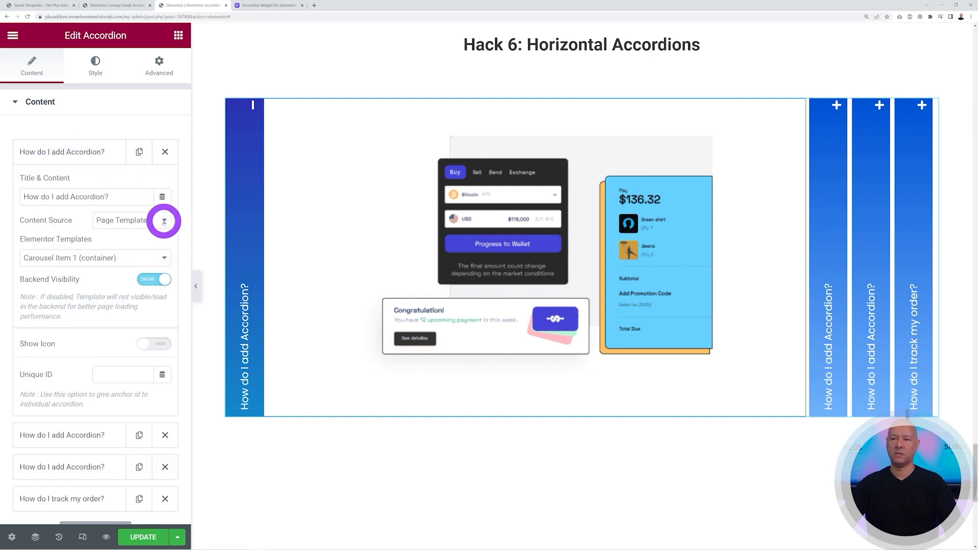
pyautogui.click(162, 261)
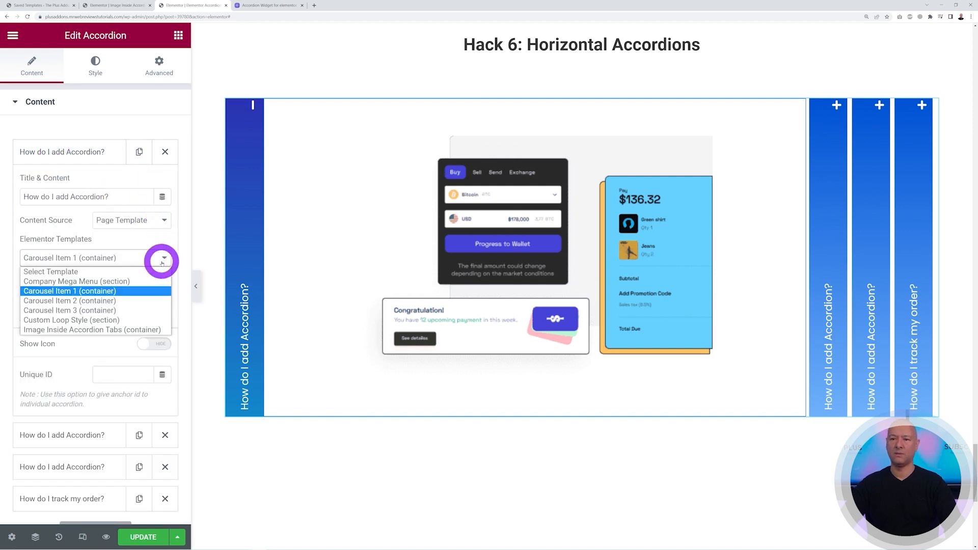
pyautogui.click(162, 261)
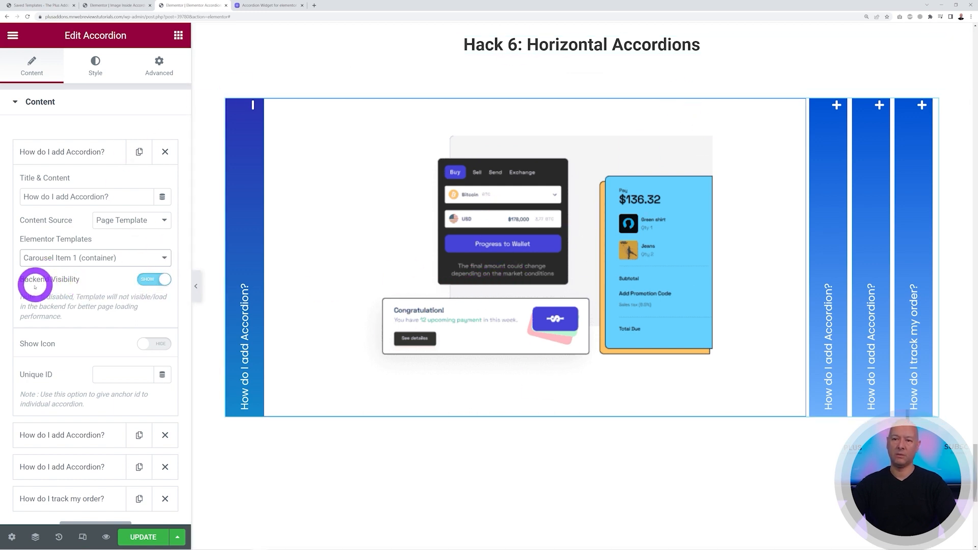
pyautogui.click(79, 152)
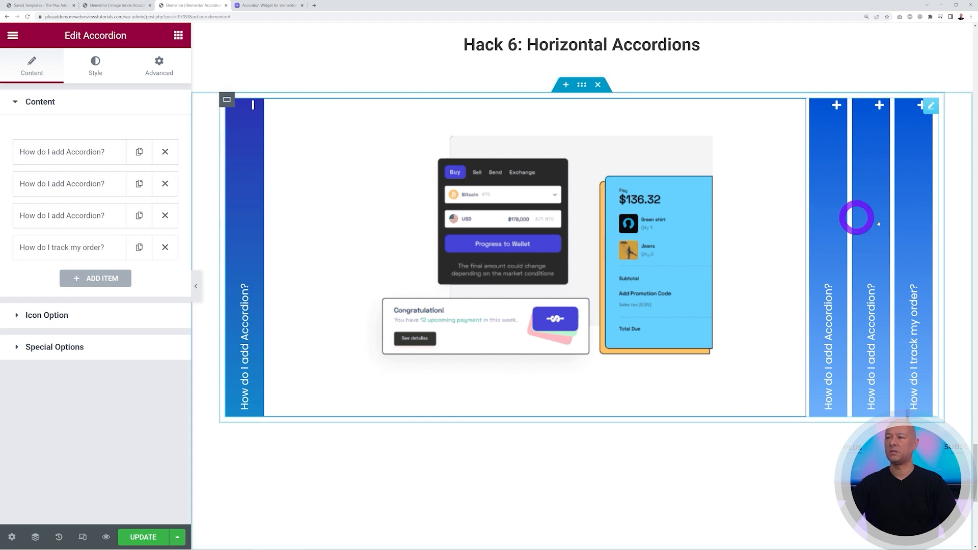
# Try Layout 1 for the Hack 6 horizontal accordion, then restore Layout 2.
pyautogui.click(65, 350)
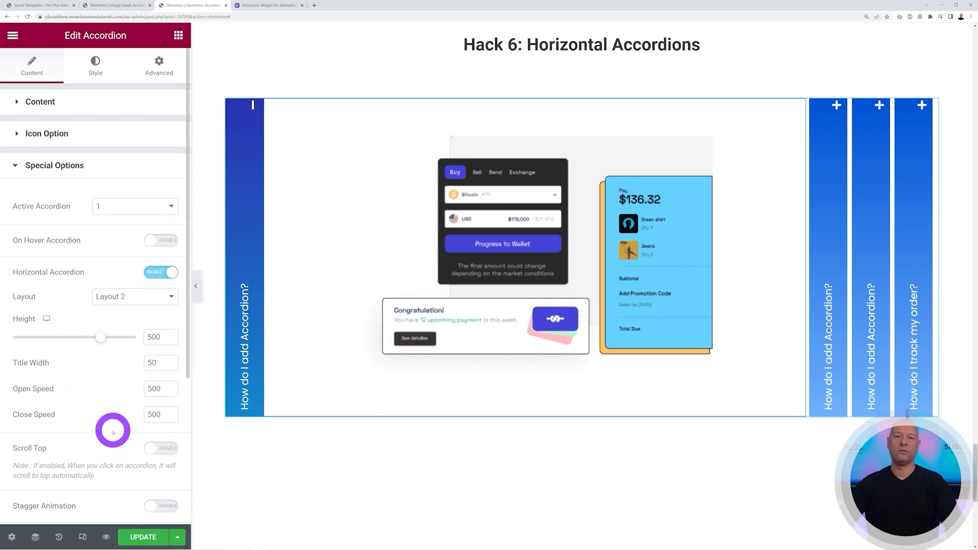
pyautogui.click(161, 297)
pyautogui.click(161, 310)
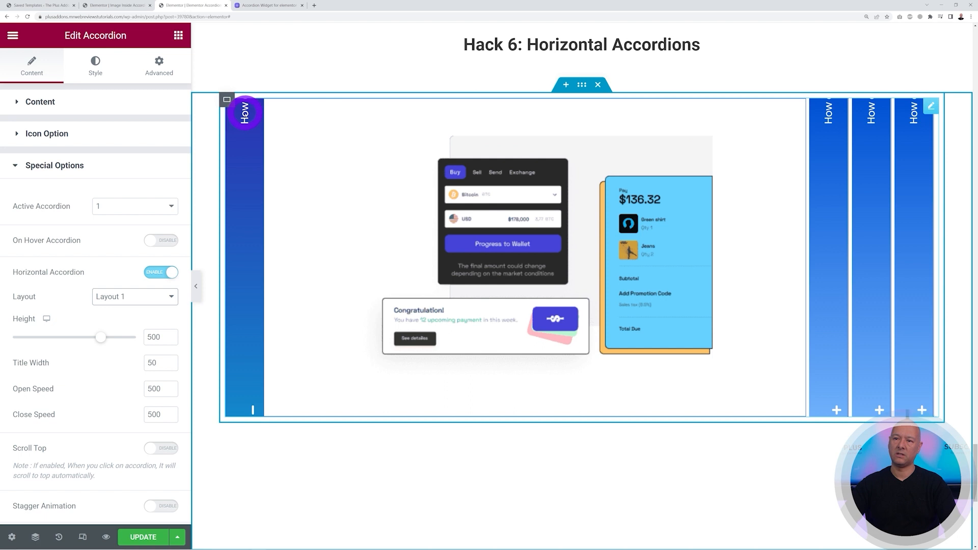
pyautogui.click(170, 297)
pyautogui.click(150, 320)
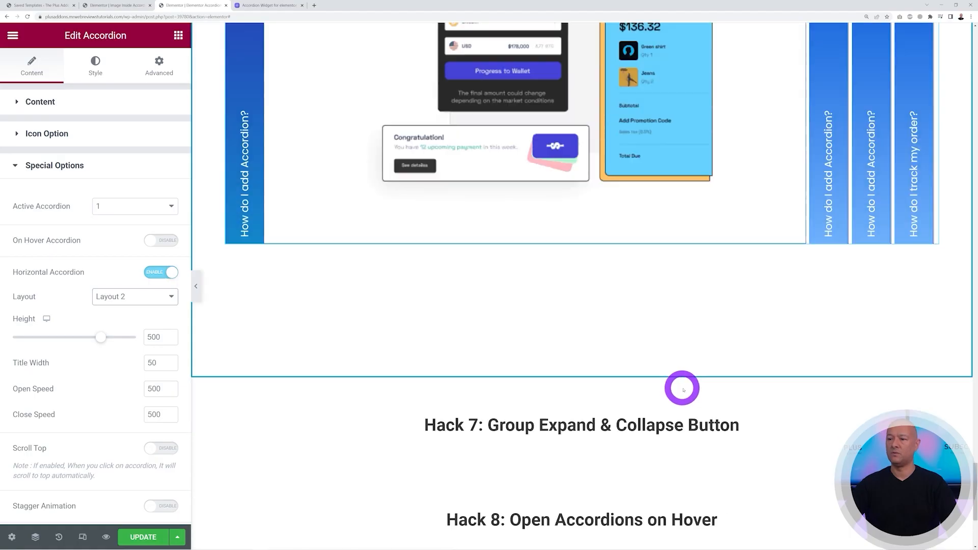
# Test the Hack 7 accordion by expanding its second, third and fourth questions one after another.
pyautogui.scroll(-4, 681, 389)
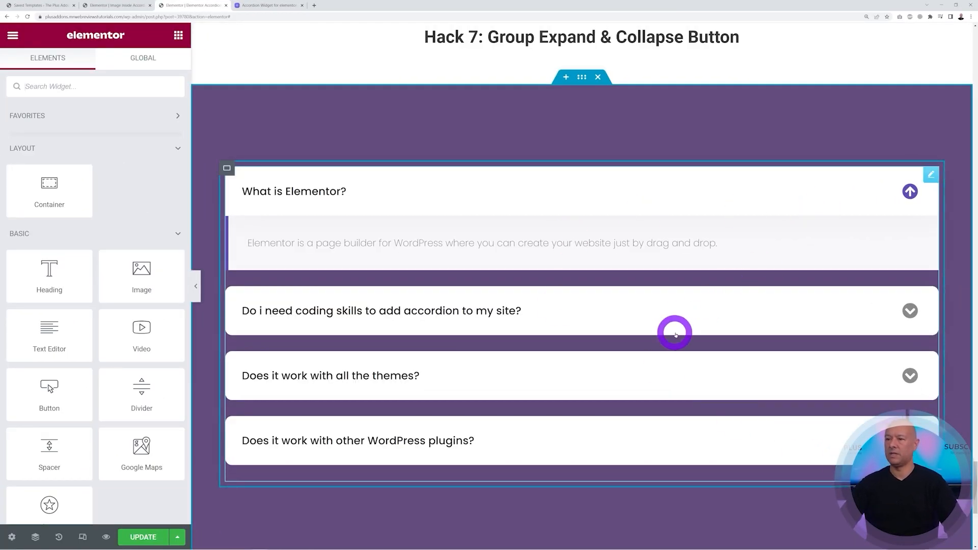
pyautogui.click(511, 315)
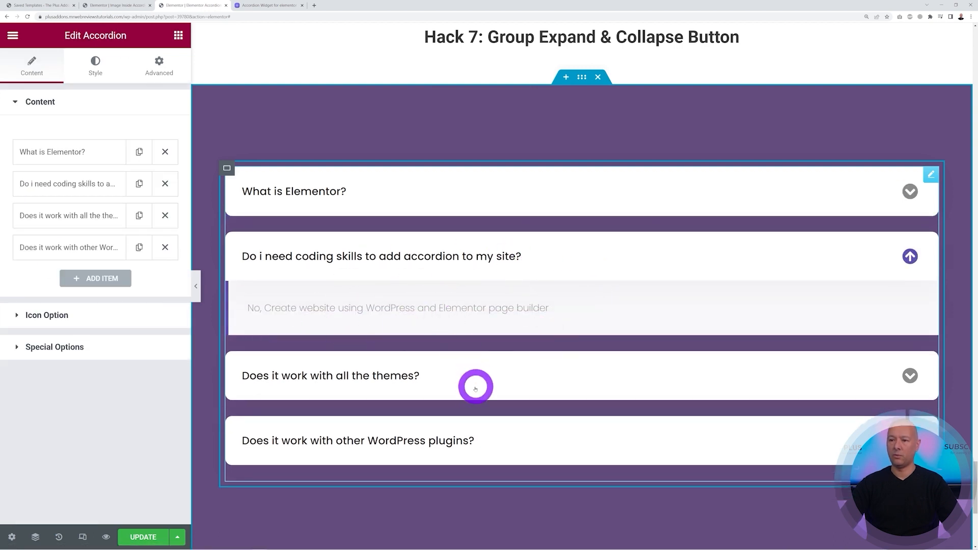
pyautogui.click(477, 387)
pyautogui.scroll(-2, 601, 465)
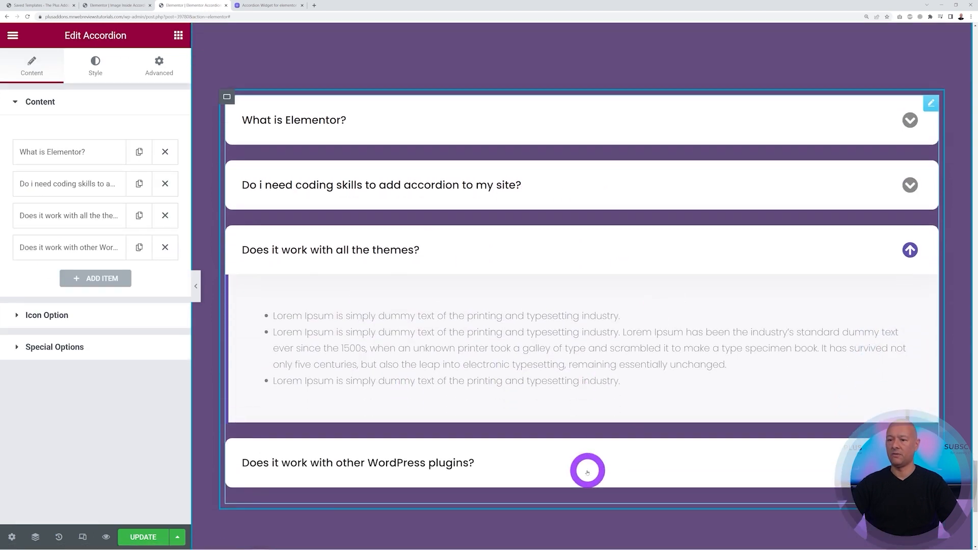
pyautogui.click(521, 472)
pyautogui.scroll(2, 667, 451)
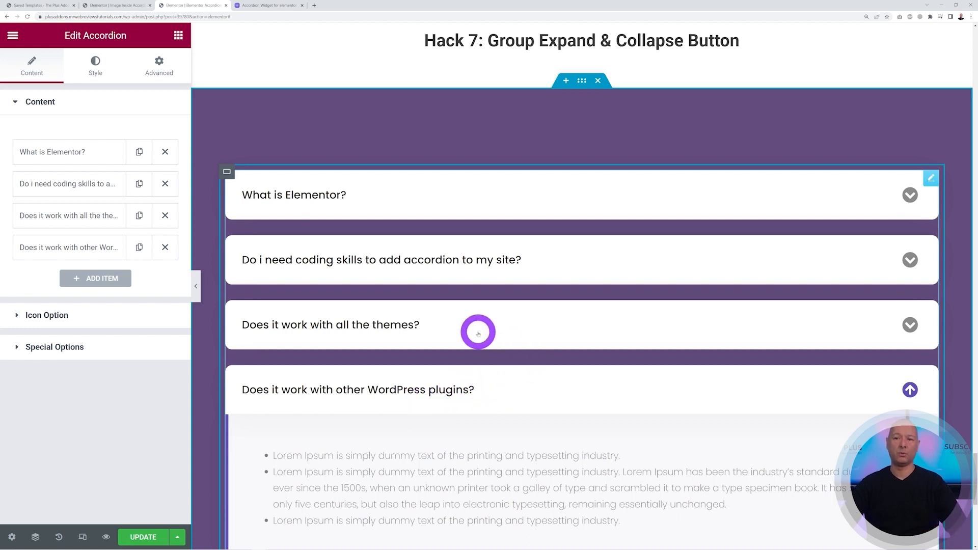
# Enable the Expand/Collapse Content Button on the Hack 7 accordion and test expanding and collapsing all its items.
pyautogui.click(65, 348)
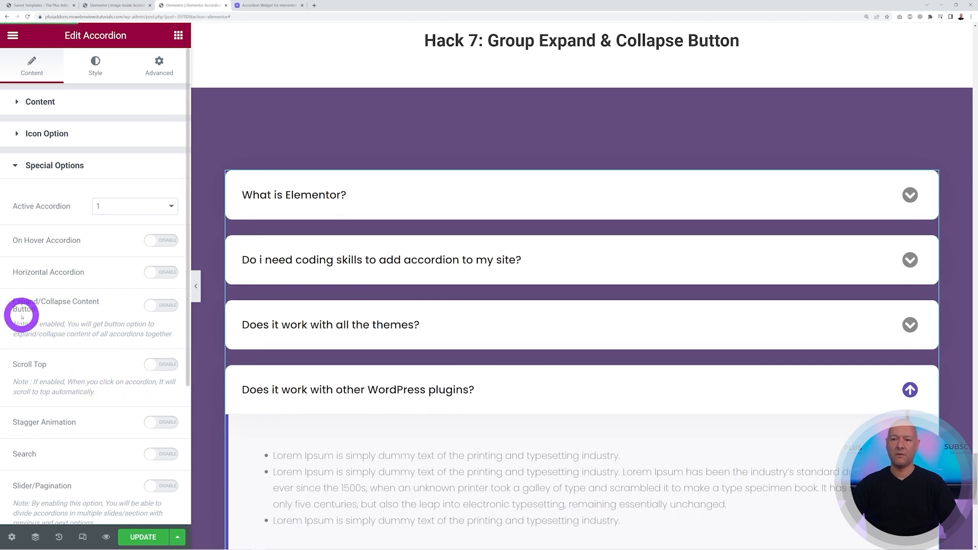
pyautogui.click(161, 306)
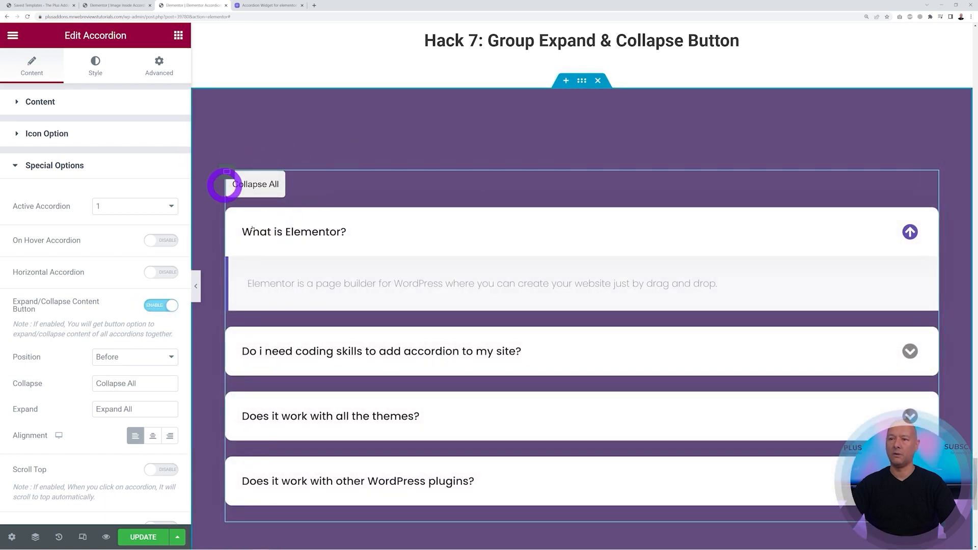
pyautogui.click(274, 186)
pyautogui.click(280, 186)
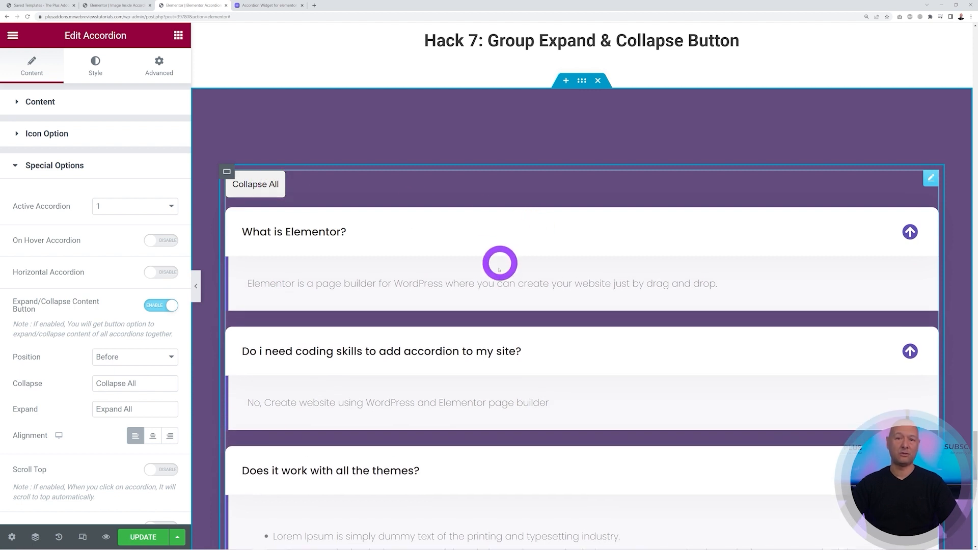
pyautogui.scroll(-2, 504, 267)
pyautogui.scroll(-4, 508, 306)
pyautogui.scroll(8, 508, 331)
pyautogui.click(270, 283)
pyautogui.scroll(-3, 465, 321)
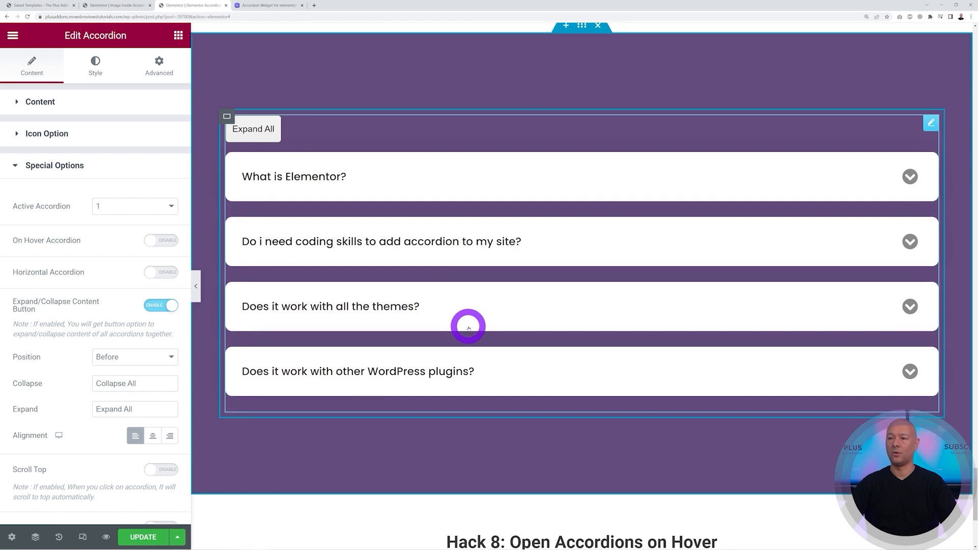
pyautogui.scroll(2, 466, 324)
pyautogui.scroll(2, 466, 326)
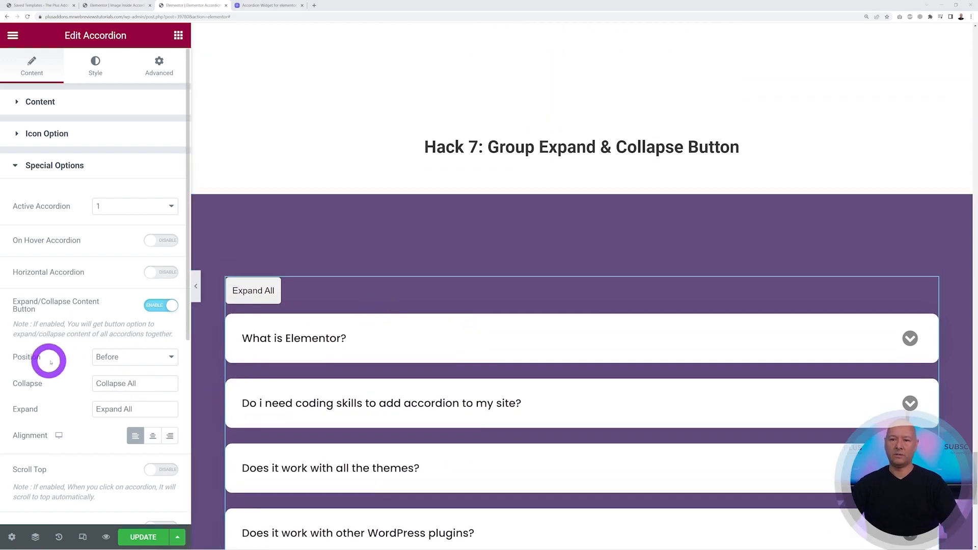
# Set the position of the Hack 7 accordion's expand/collapse button to After.
pyautogui.click(152, 355)
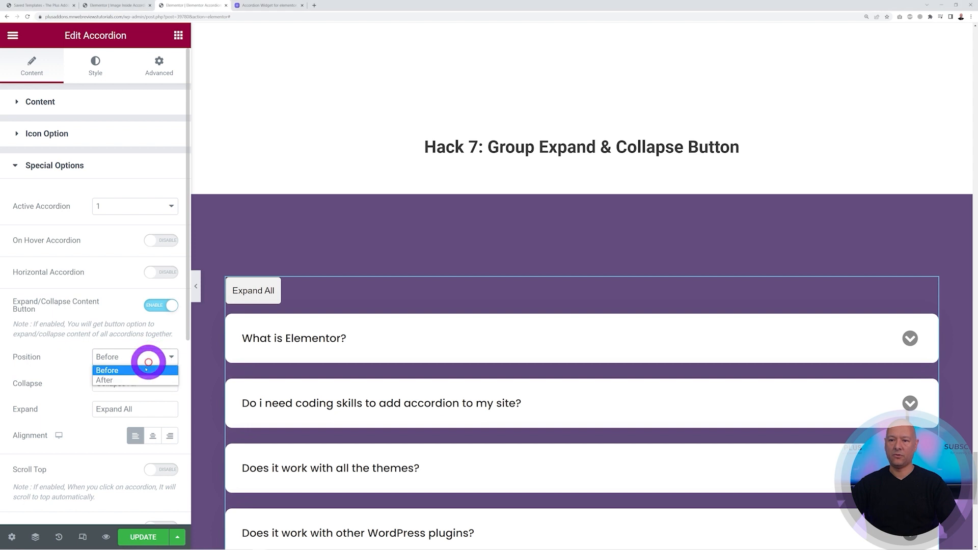
pyautogui.click(144, 378)
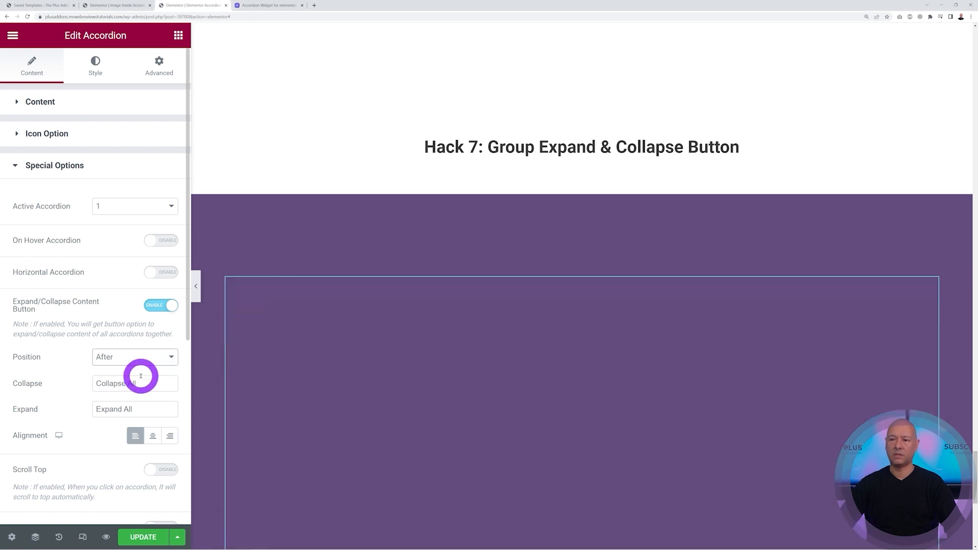
pyautogui.scroll(-5, 395, 344)
pyautogui.scroll(2, 395, 344)
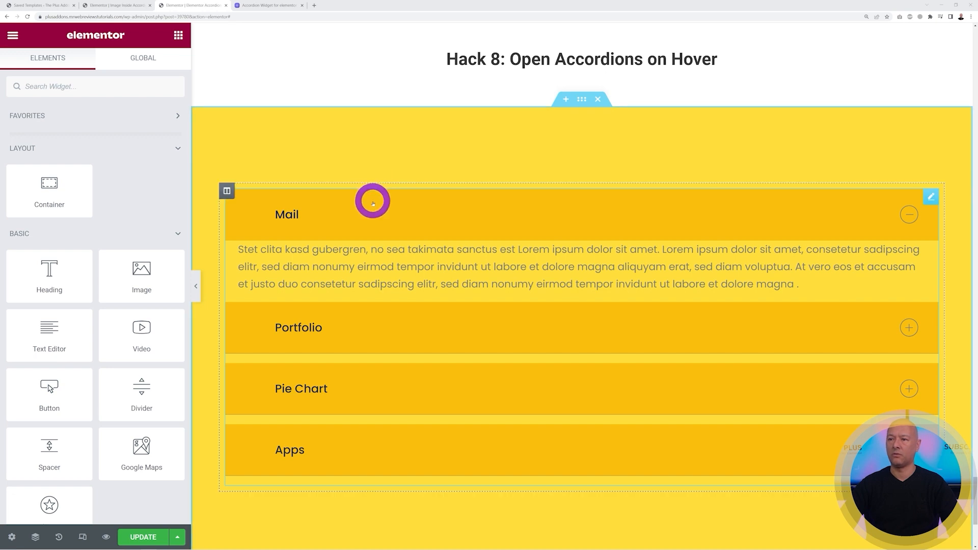
# Test opening Pie Chart, Portfolio and Mail on hover in the Hack 8 accordion, and view its Special Options.
pyautogui.moveTo(347, 365)
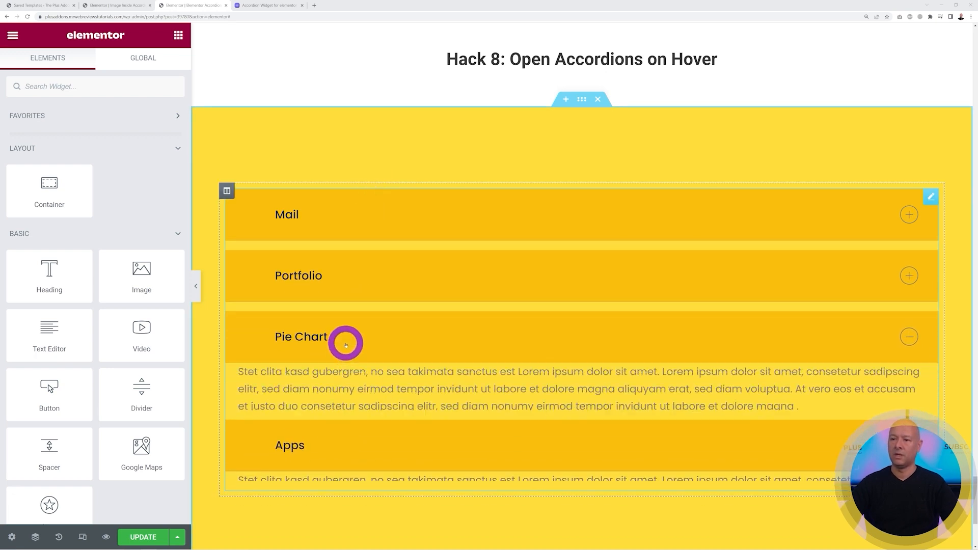
pyautogui.moveTo(345, 287)
pyautogui.moveTo(338, 214)
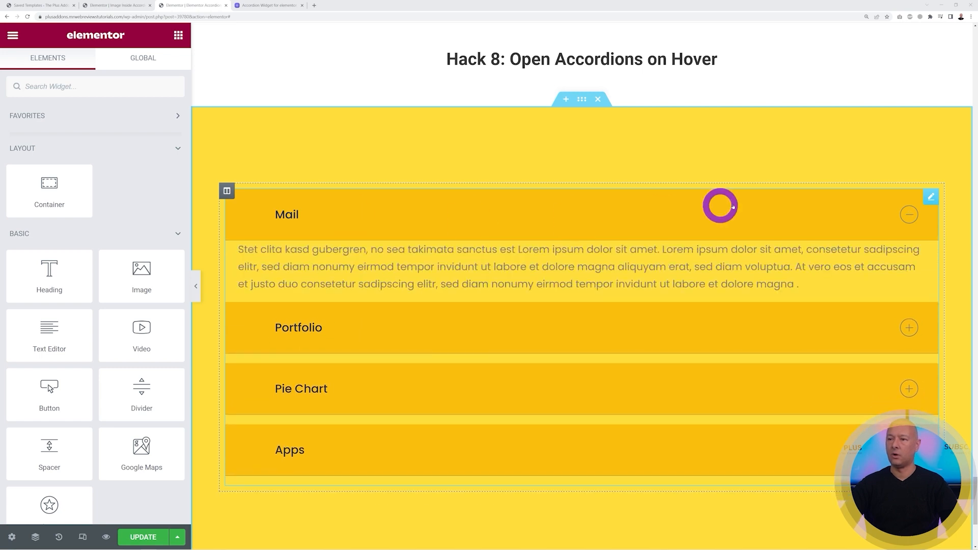
pyautogui.click(931, 199)
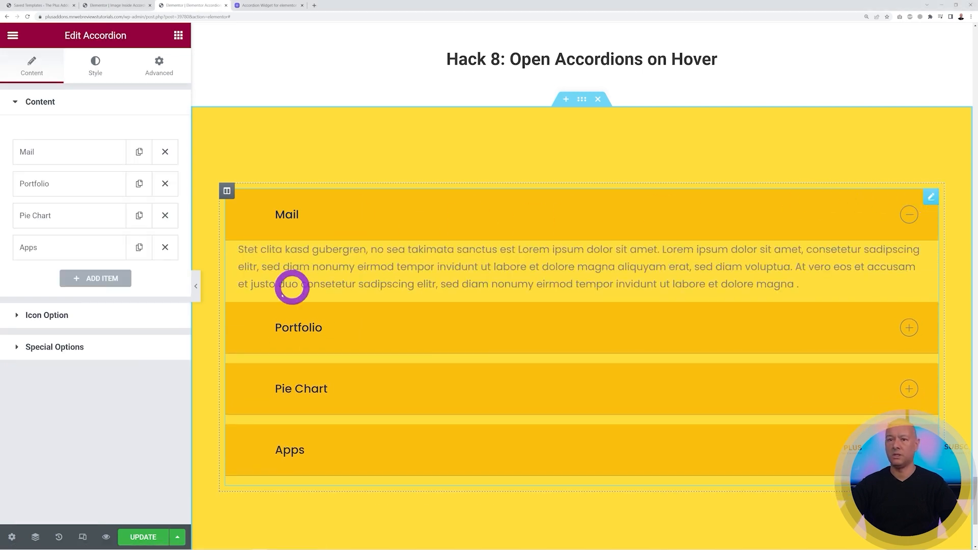
pyautogui.click(66, 350)
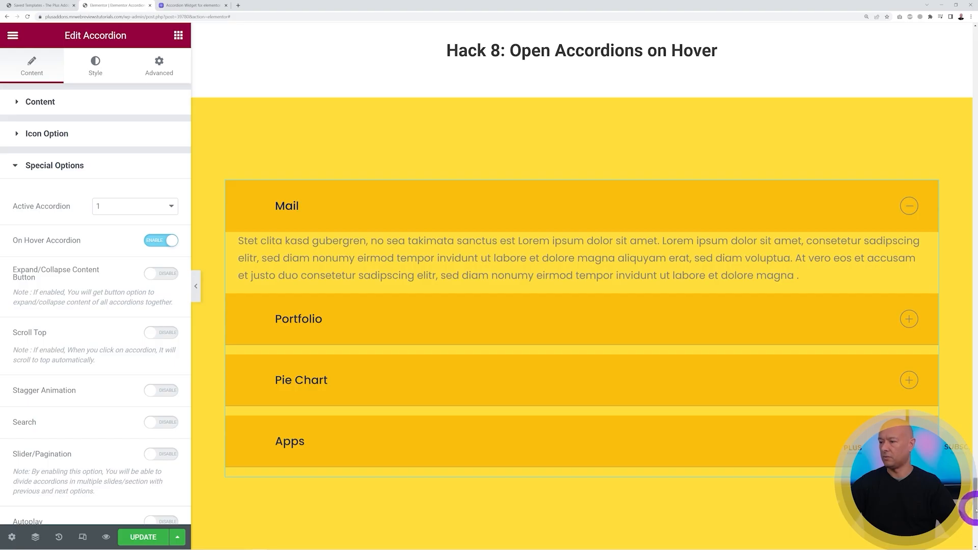
# Try items 2 and 3 as the Active Accordion of the Hack 1 accordion, then set it to 0.
pyautogui.scroll(20, 647, 133)
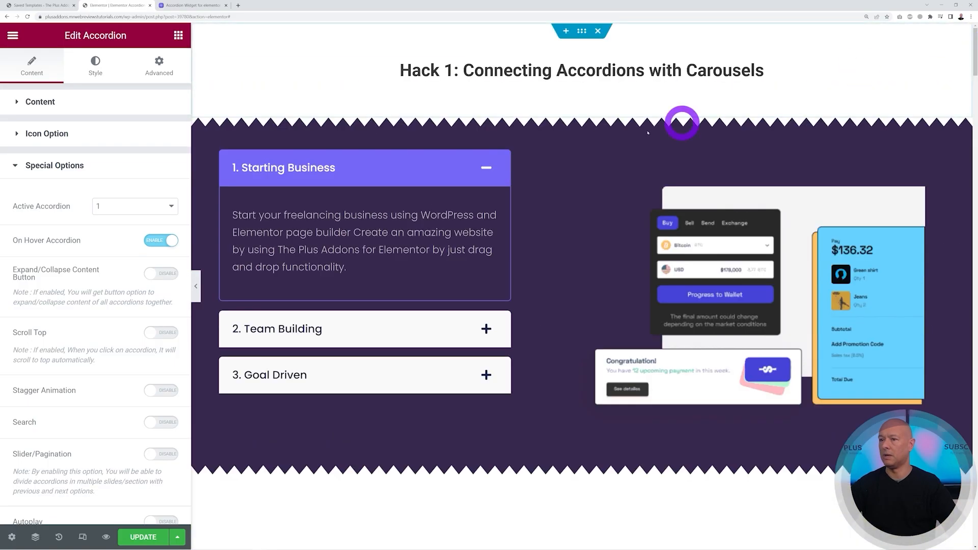
pyautogui.click(530, 156)
pyautogui.click(74, 317)
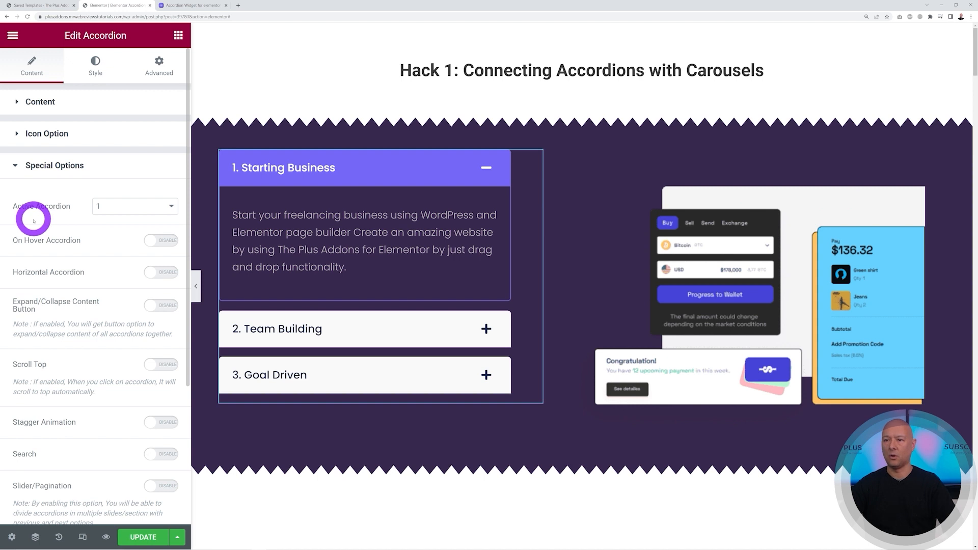
pyautogui.click(159, 207)
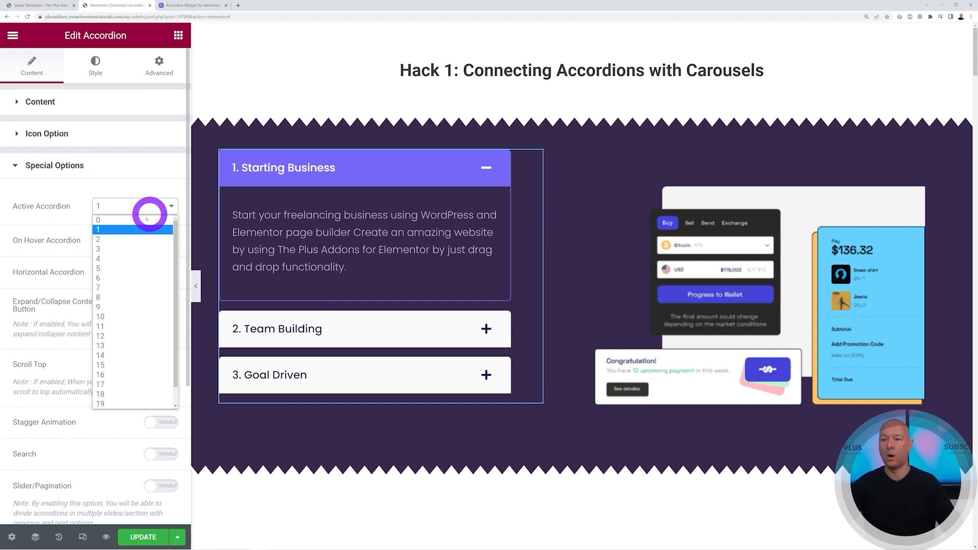
pyautogui.click(130, 239)
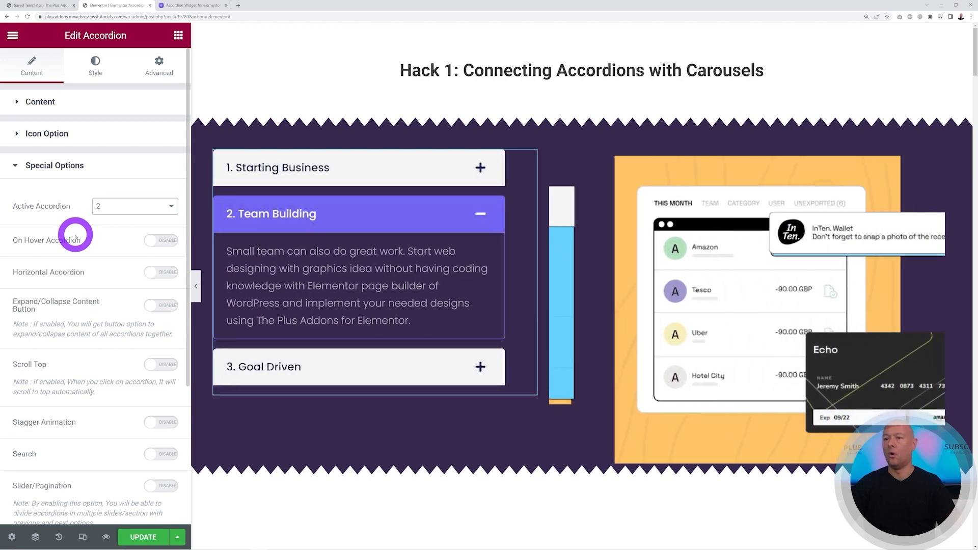
pyautogui.click(166, 206)
pyautogui.click(144, 248)
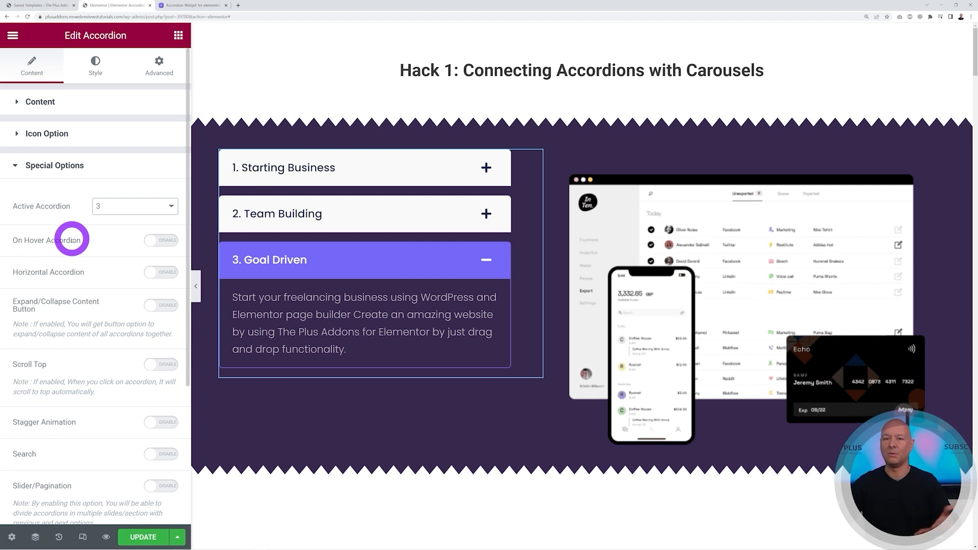
pyautogui.click(125, 210)
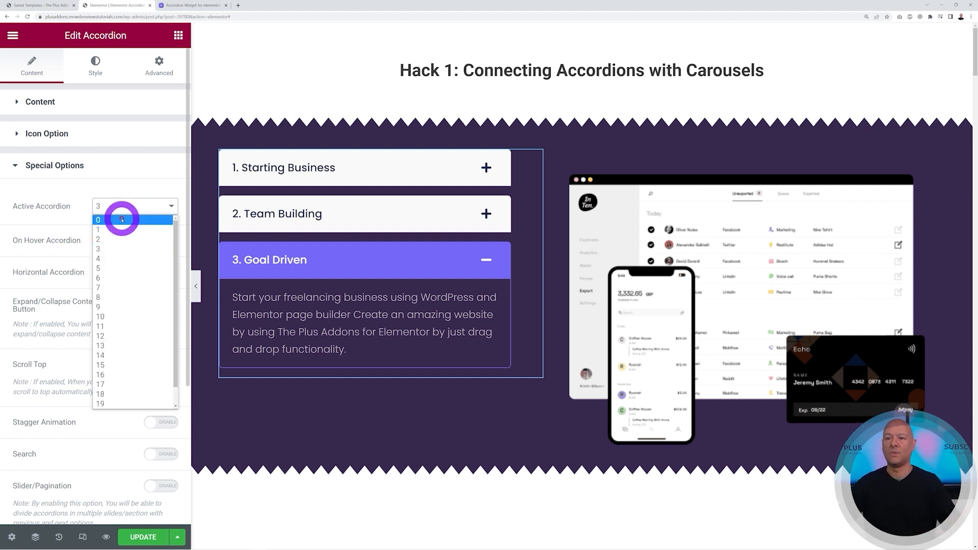
pyautogui.click(122, 218)
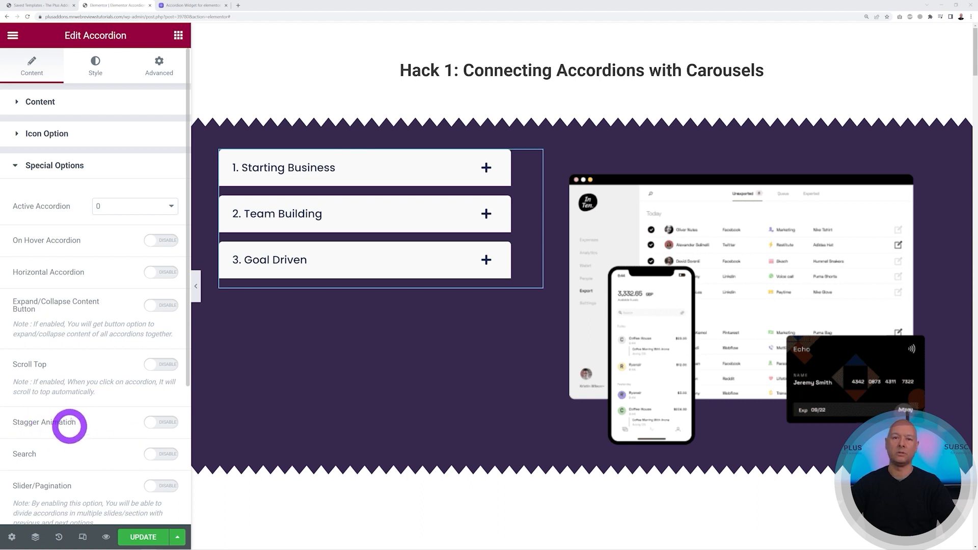
# Switch to The Plus Addons demo page, reload it to replay the #13 stagger animation accordion, and return to the editor.
pyautogui.click(176, 5)
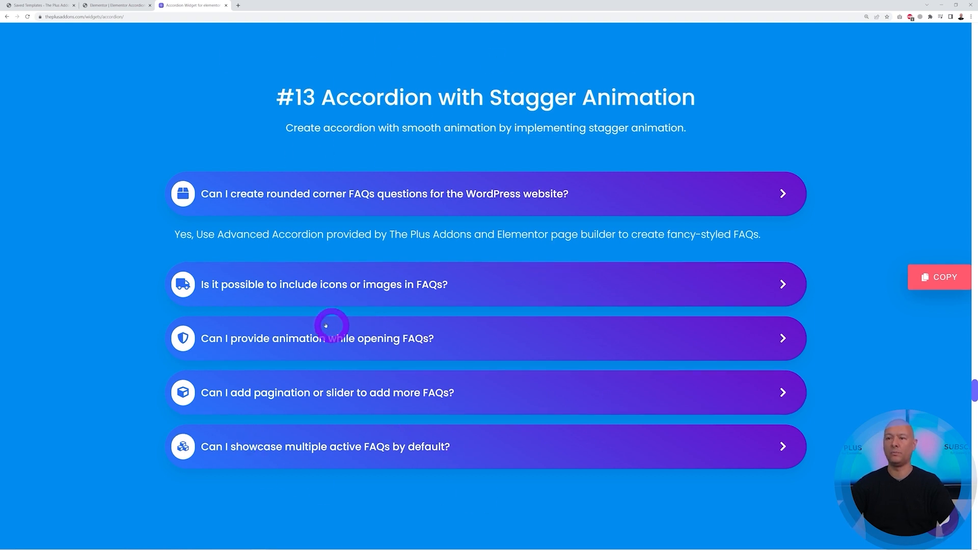
pyautogui.click(28, 17)
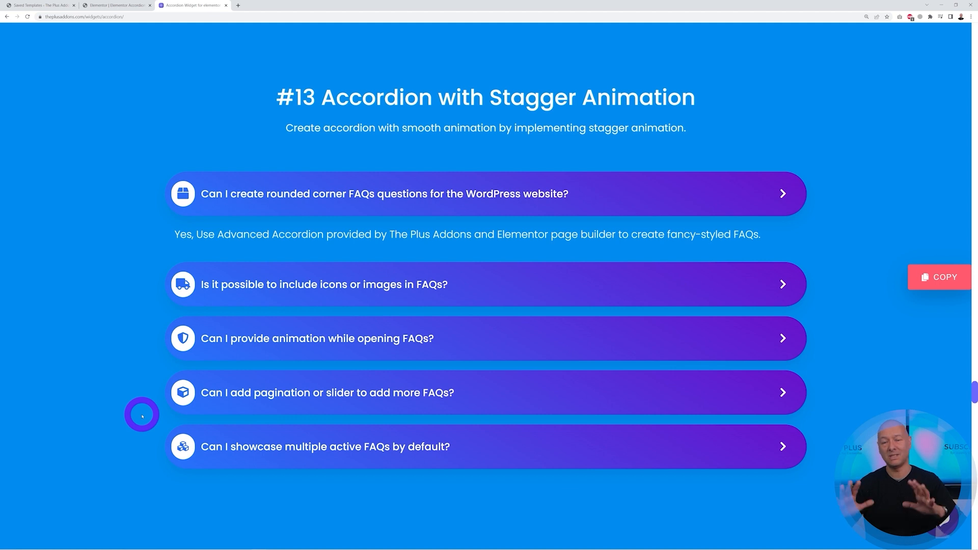
pyautogui.click(114, 6)
# Open the FAQ Schema link of the SEO Schema Markup option, review Google's FAQ structured data documentation, and return to the editor.
pyautogui.scroll(-4, 106, 333)
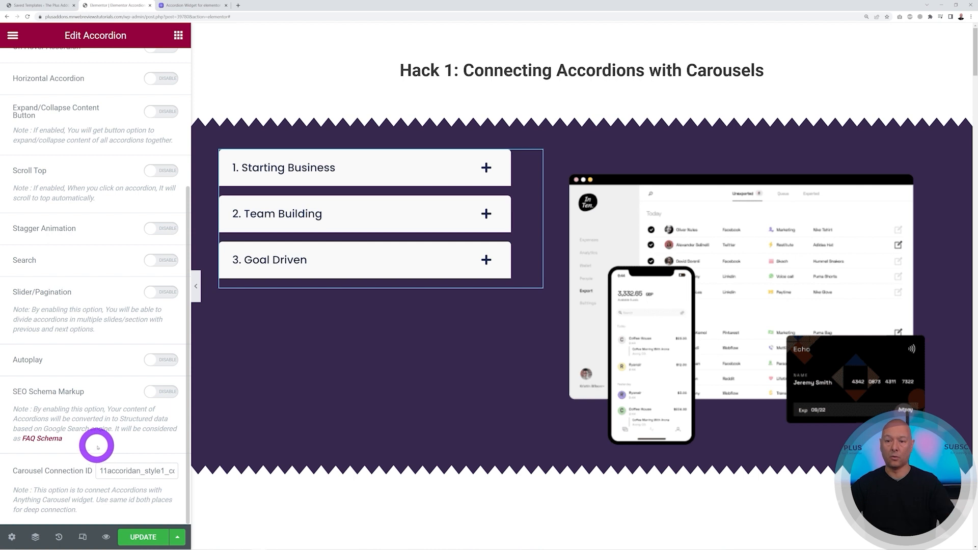
pyautogui.rightClick(50, 441)
pyautogui.click(57, 443)
pyautogui.click(179, 5)
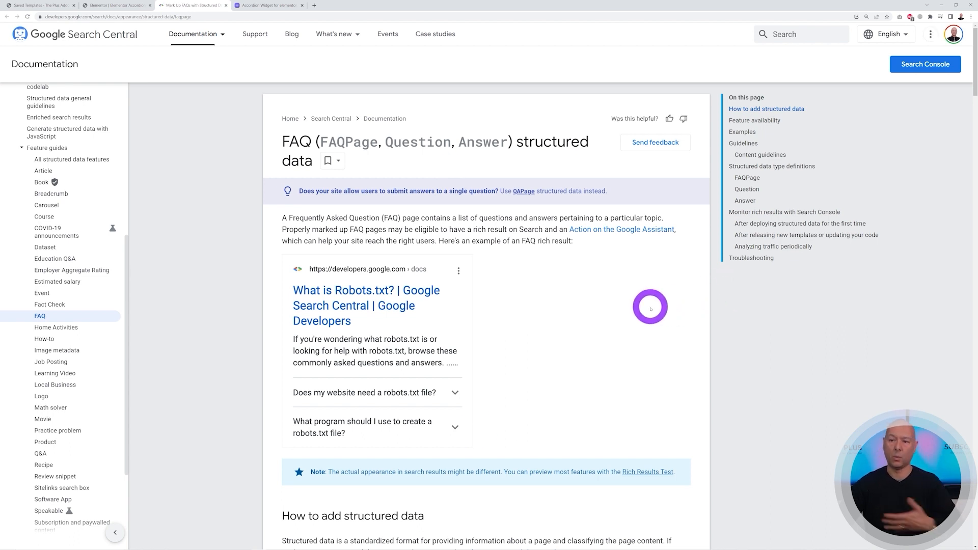
pyautogui.scroll(-4, 650, 308)
pyautogui.scroll(4, 650, 309)
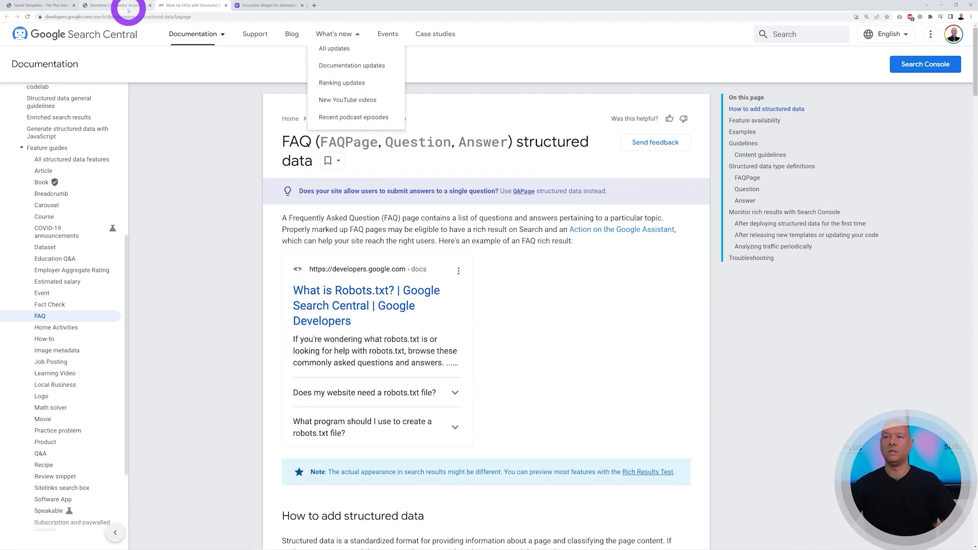
pyautogui.click(128, 9)
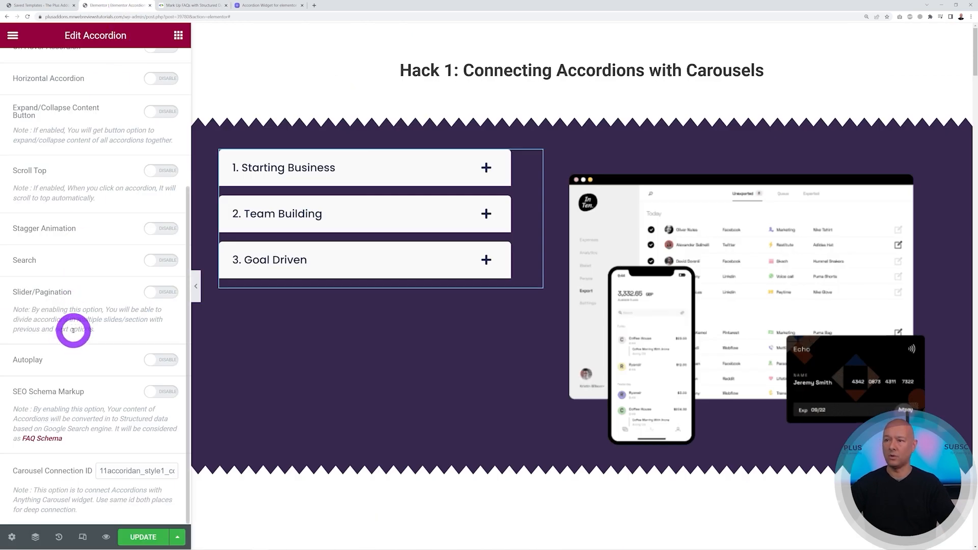